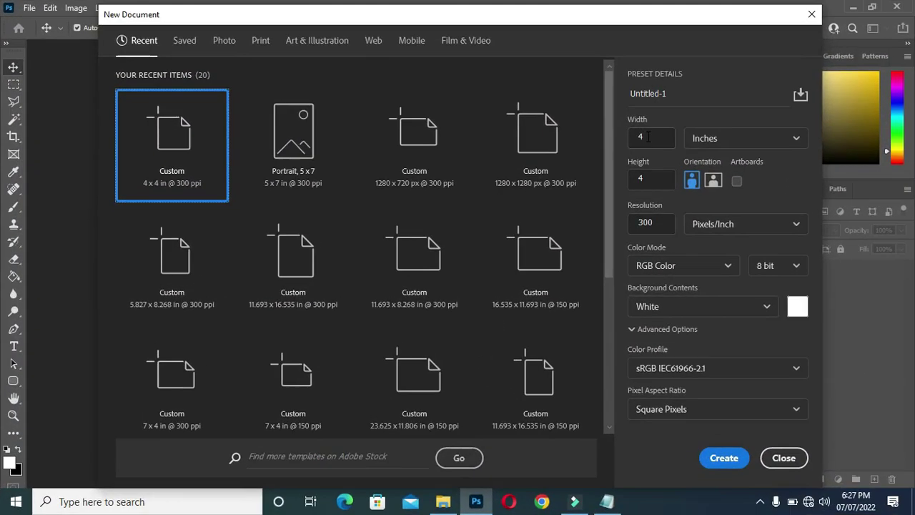
Step: Create a new 4 x 4 inch document at 300 pixels/inch in RGB Color with a white background
left_click(644, 136)
left_click(645, 180)
left_click(652, 222)
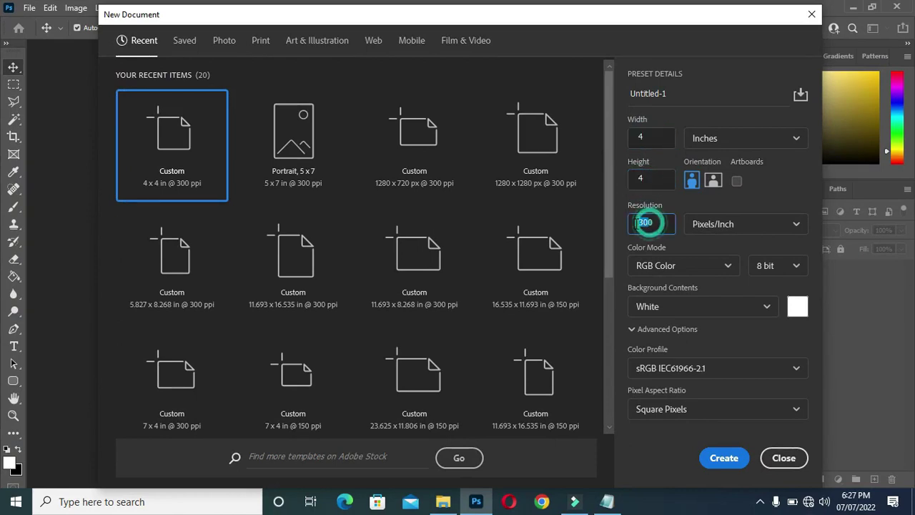
left_click(721, 461)
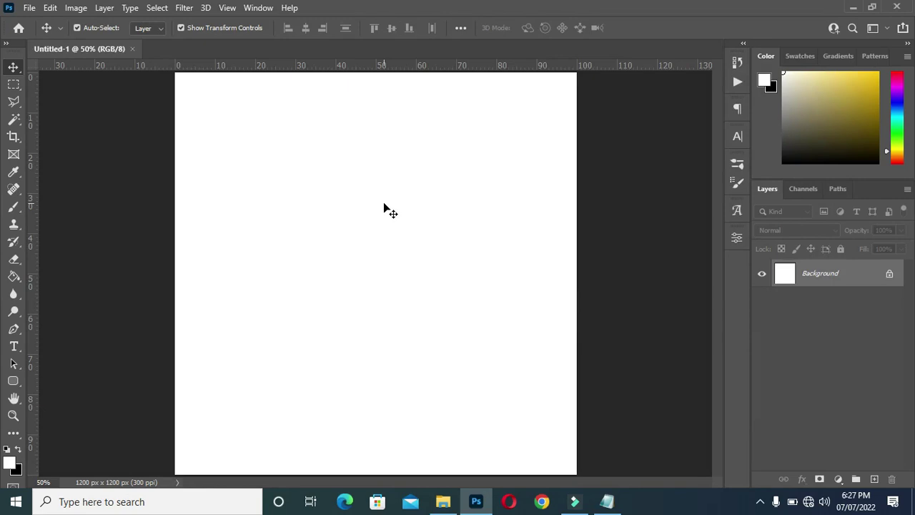
key("t")
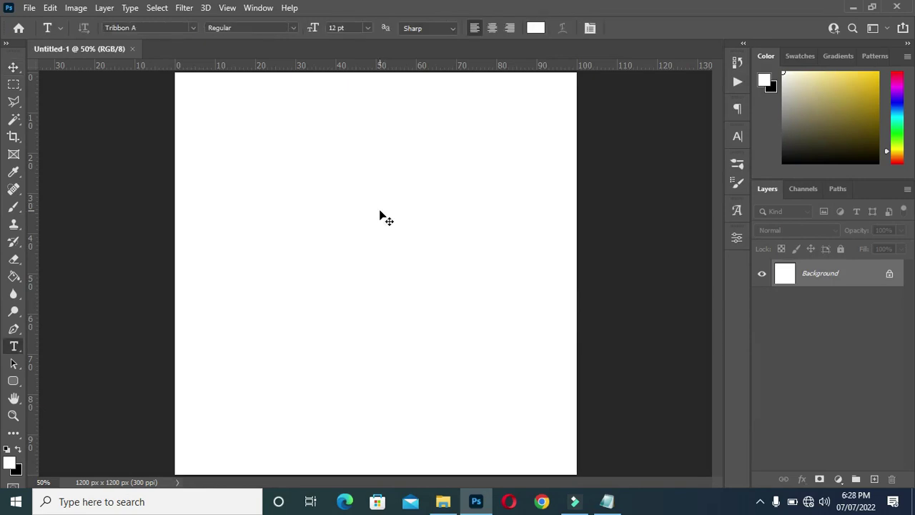
key("v")
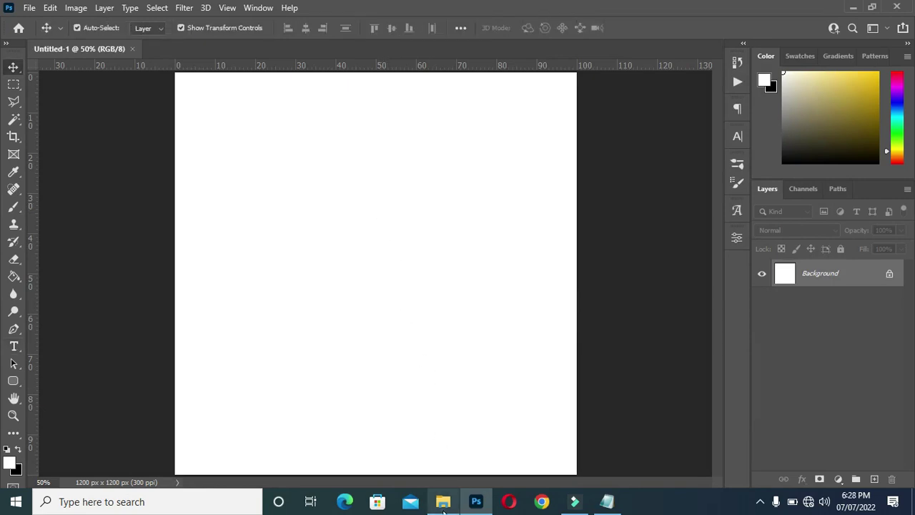
Step: Place the manipulated_b_g_7_by_intano_stock image, scale it to about 81% to cover the canvas width, and shift it down so the rocks sit at the bottom edge
left_click(443, 506)
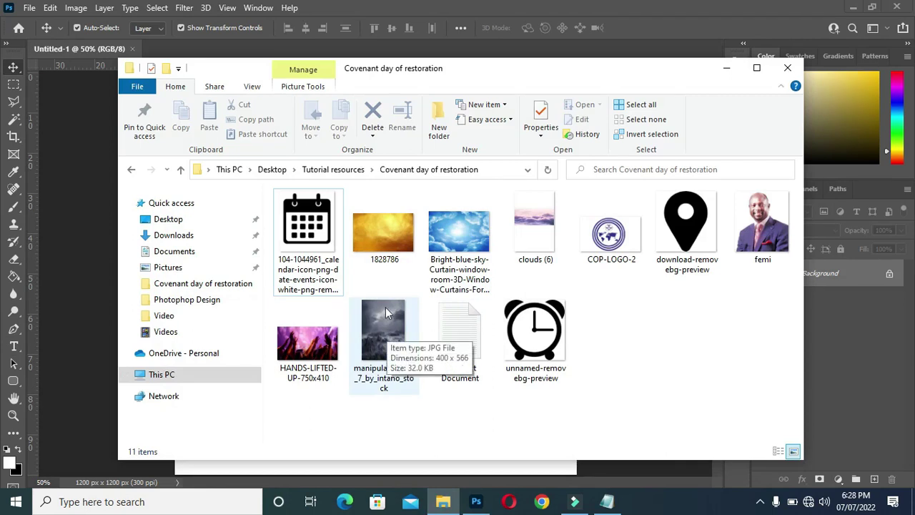
left_click(384, 328)
left_click_drag(384, 331, 306, 265)
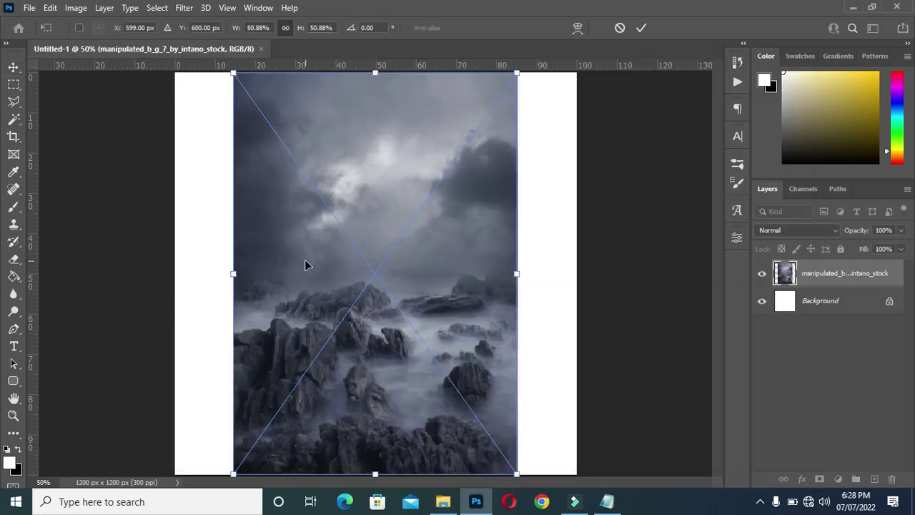
left_click_drag(518, 273, 599, 273)
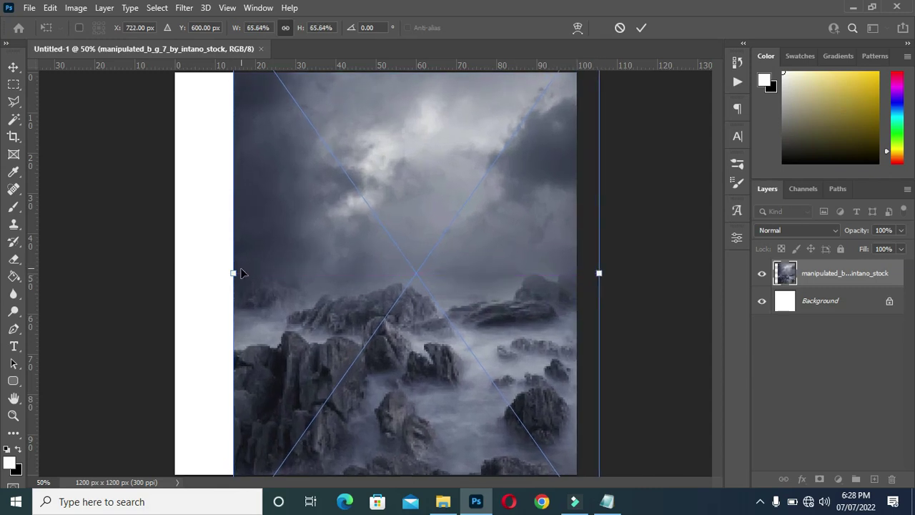
left_click_drag(234, 272, 145, 271)
left_click_drag(357, 229, 357, 333)
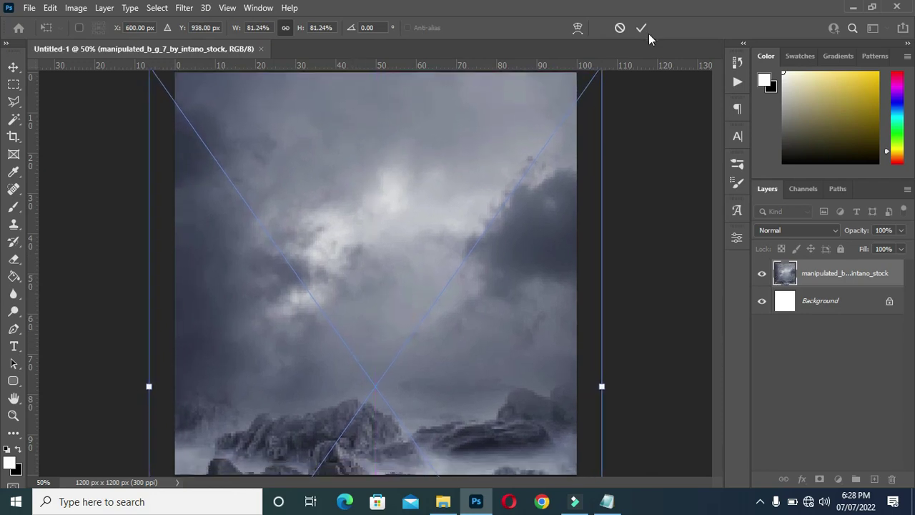
left_click(644, 28)
Step: Apply a Gaussian Blur with a 12.5-pixel radius to the stormy rocks layer
left_click(186, 8)
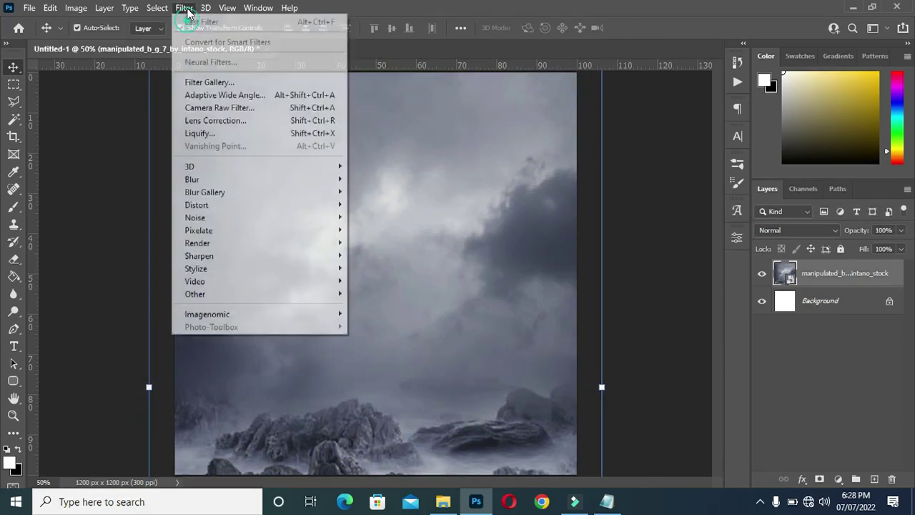
mouse_move(251, 181)
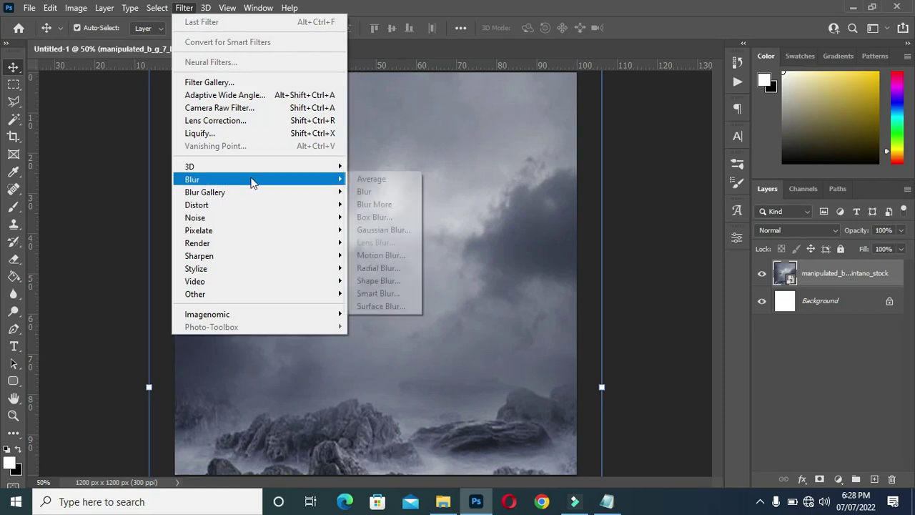
left_click(383, 229)
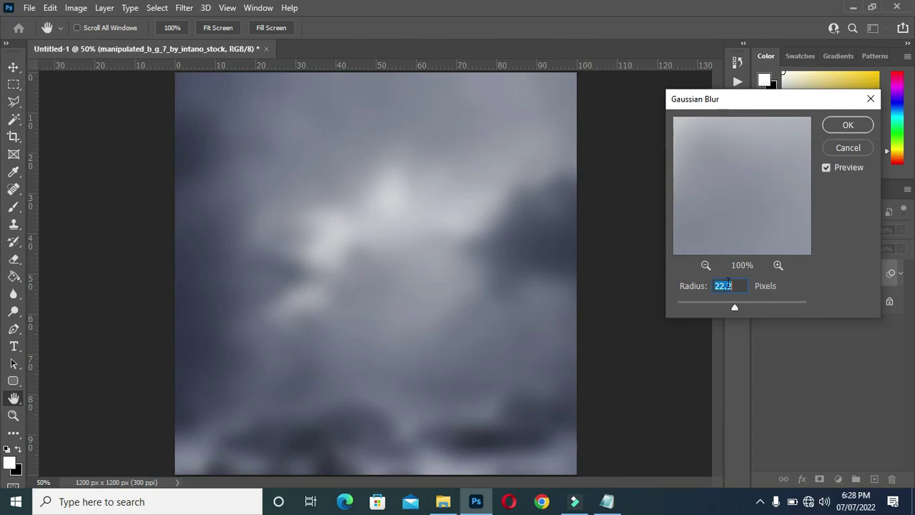
type("1")
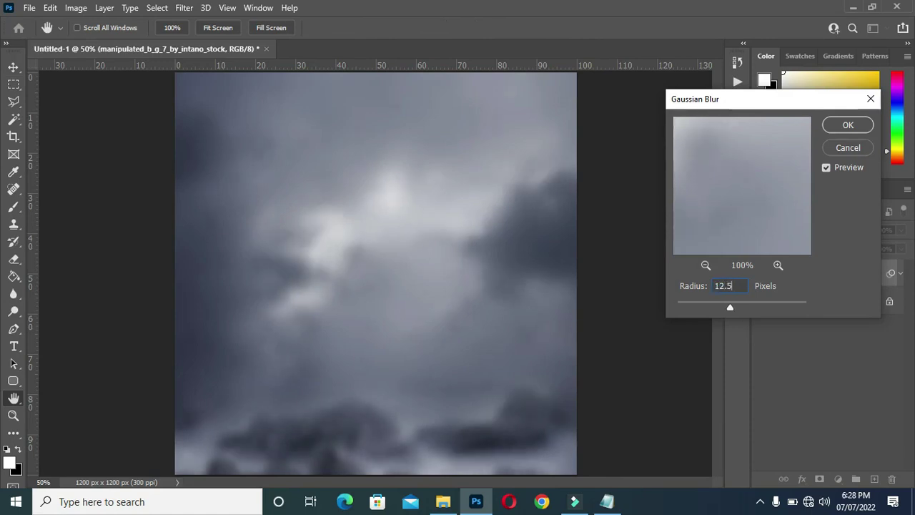
key("Return")
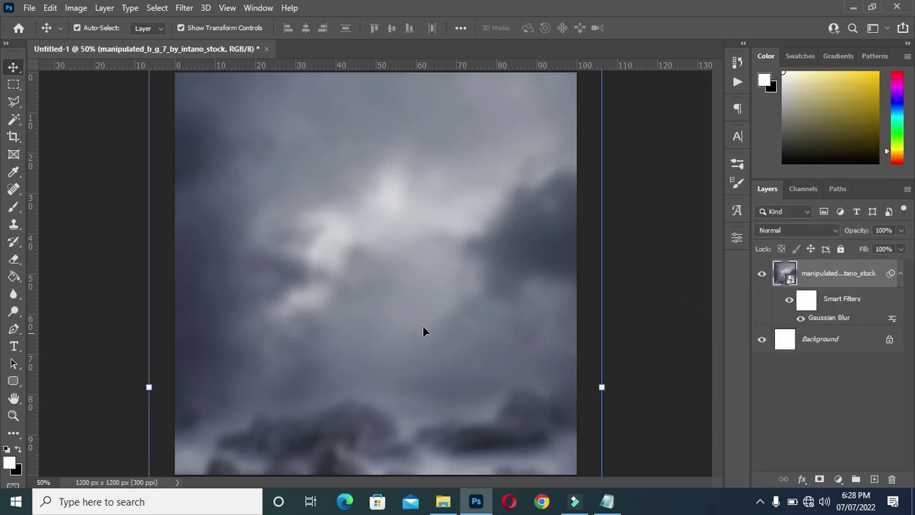
Step: Place the Bright-blue-sky image over the blurred background, scaled to about 32% and slightly above the canvas centre
left_click(443, 501)
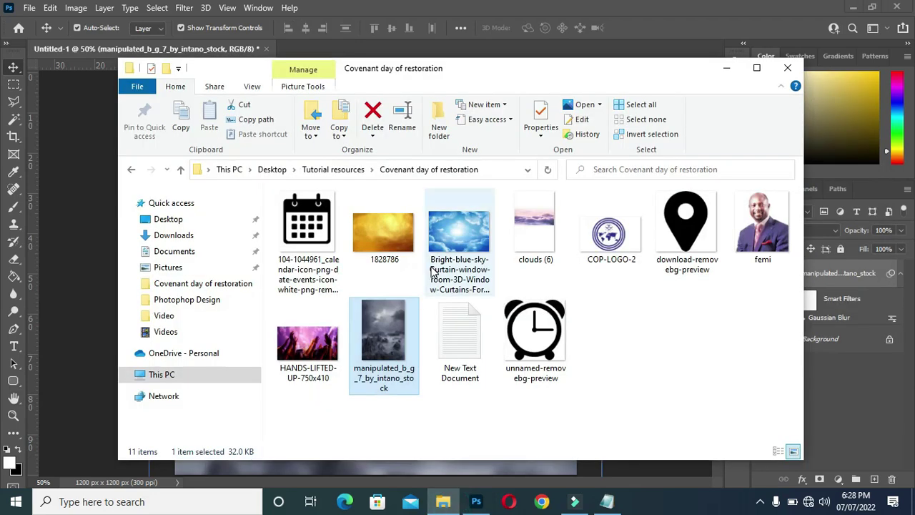
left_click(465, 245)
left_click_drag(461, 245, 367, 256)
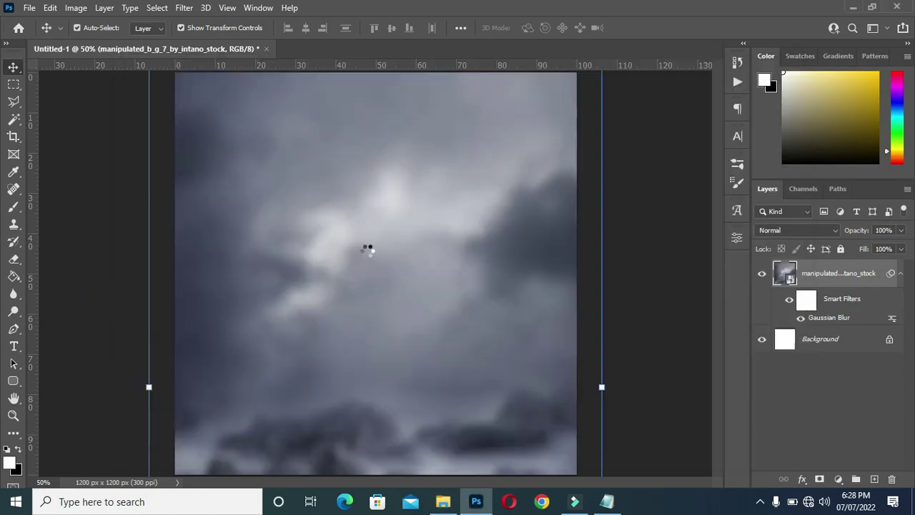
left_click_drag(375, 138, 380, 107)
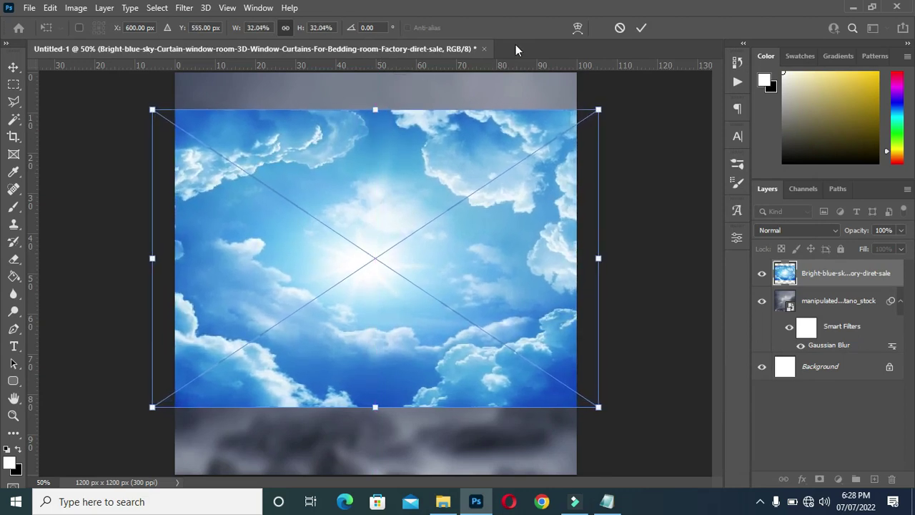
key("Return")
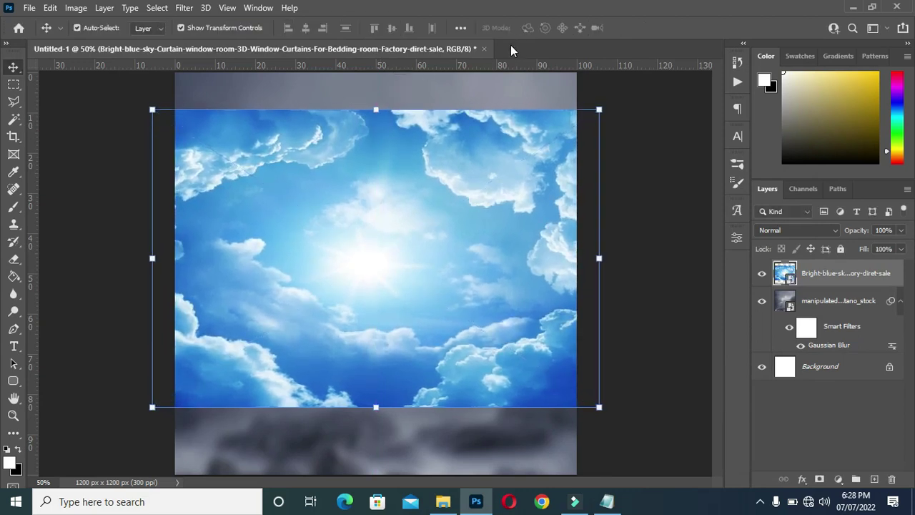
Step: Set the blue sky layer's blend mode to Multiply and its opacity to 72%
left_click(793, 232)
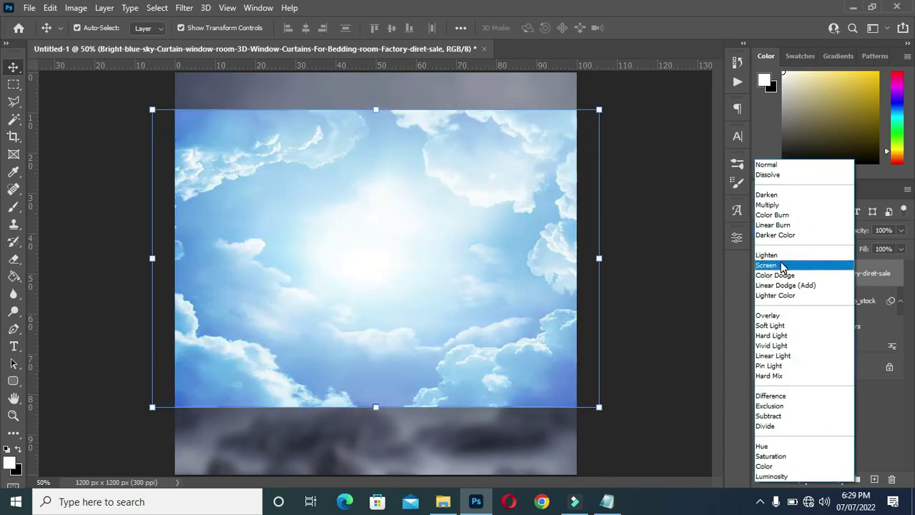
left_click(769, 206)
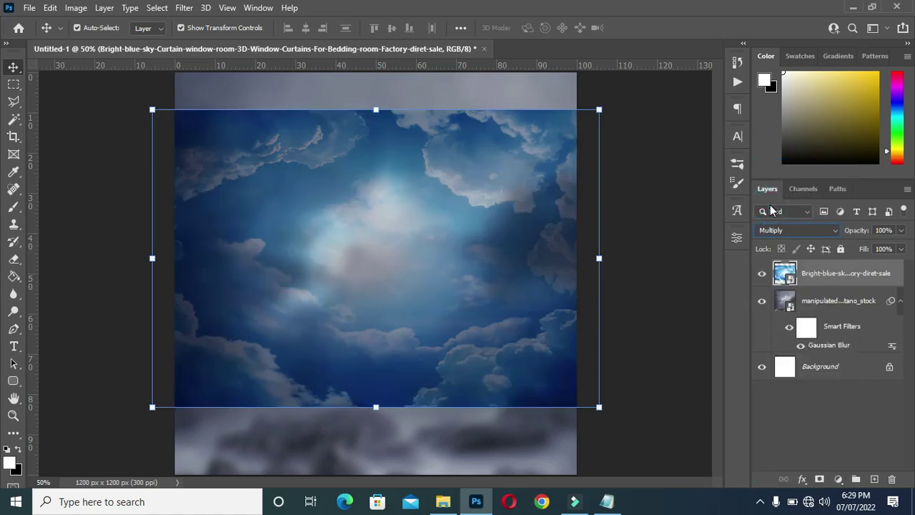
left_click(878, 228)
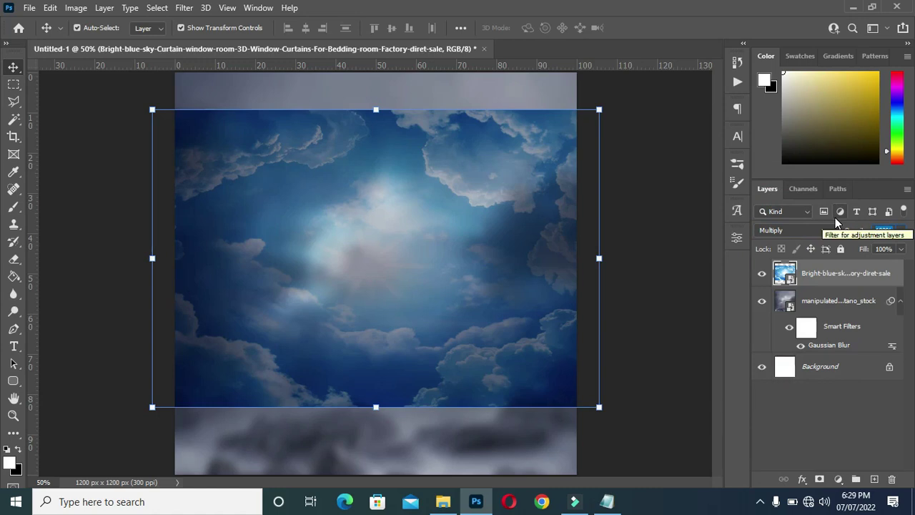
type("72")
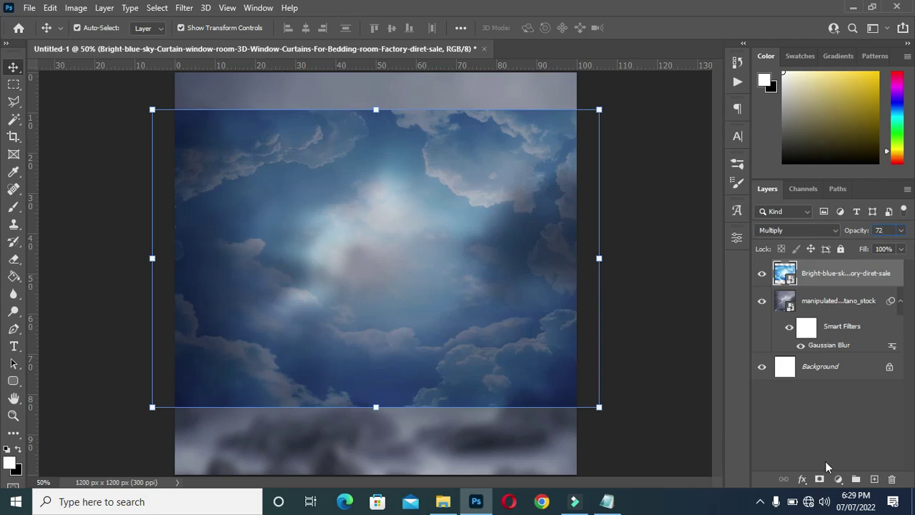
Step: Add a layer mask to the blue sky layer and fade its top and bottom edges with black-to-transparent linear gradients
left_click(819, 480)
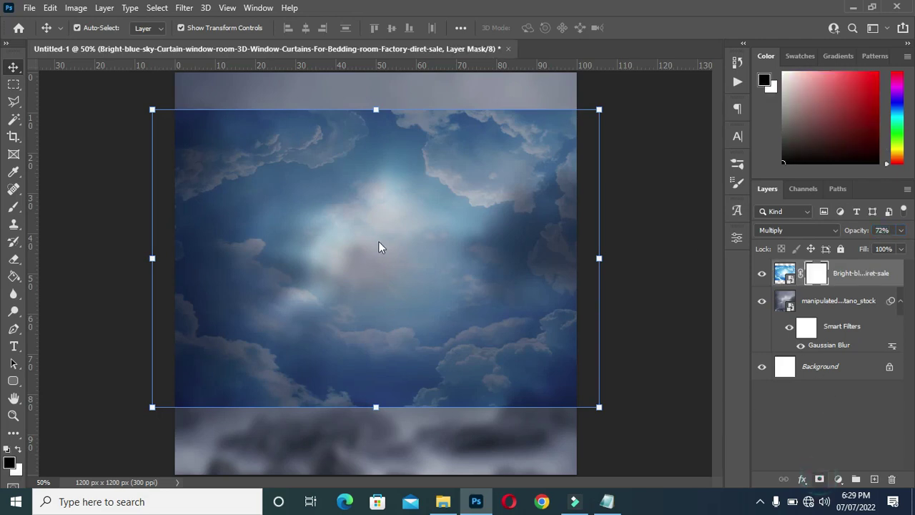
left_click(14, 281)
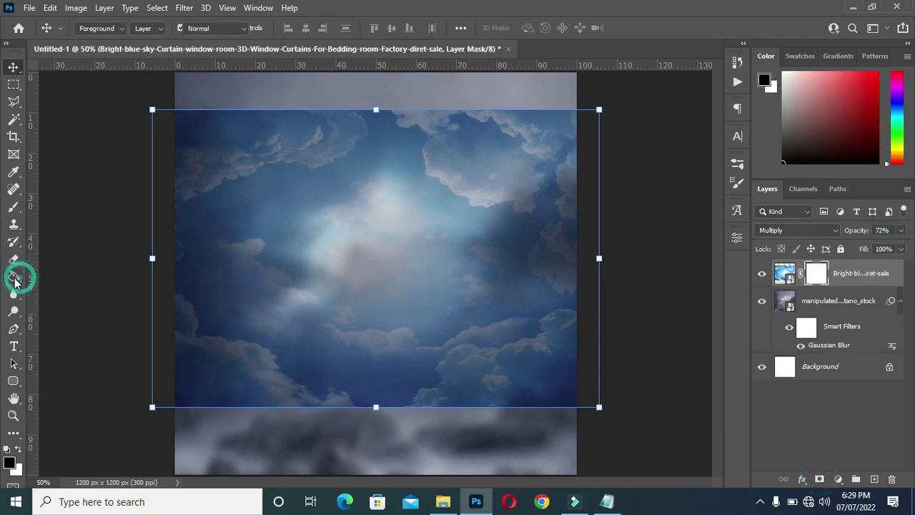
left_click(52, 275)
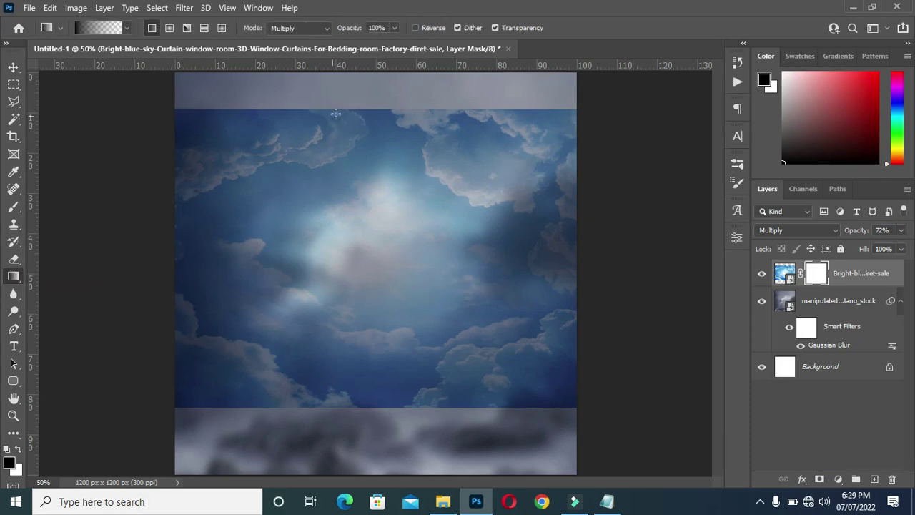
left_click_drag(350, 96, 351, 154)
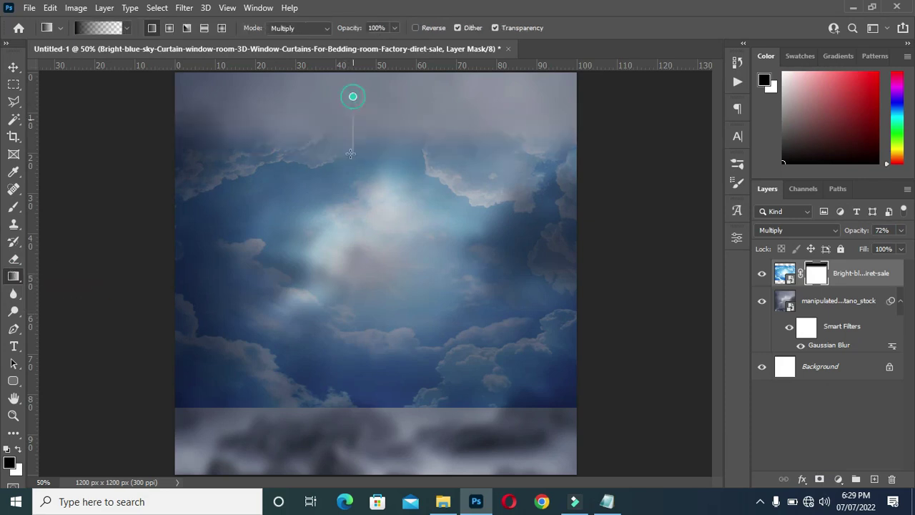
left_click_drag(371, 375, 385, 430)
left_click_drag(372, 358, 367, 424)
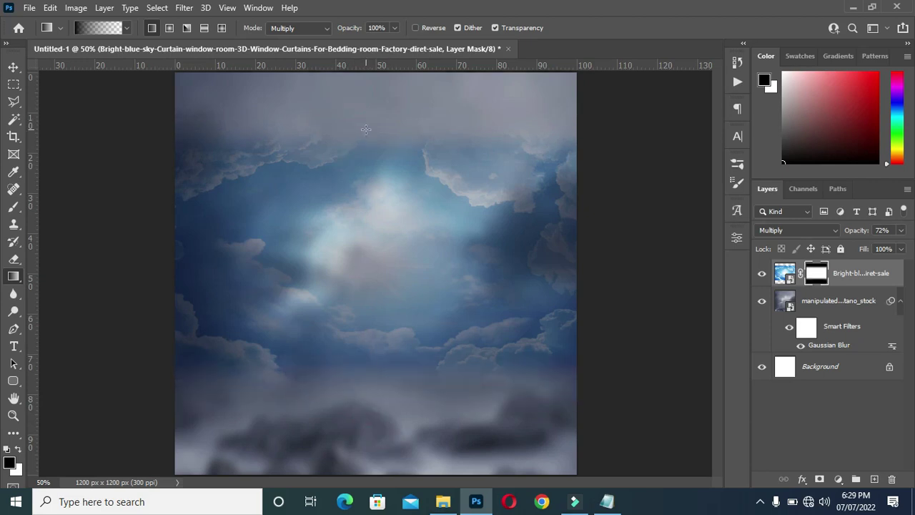
left_click_drag(368, 119, 361, 178)
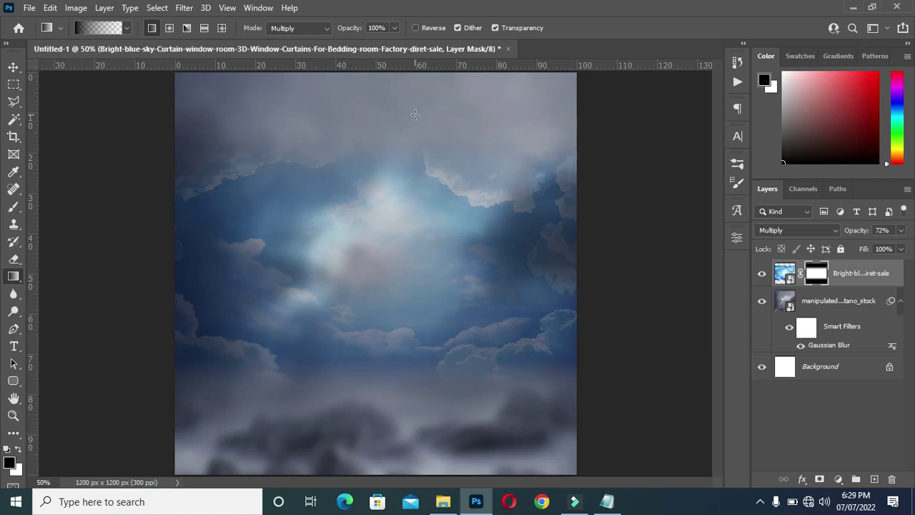
Step: Place the HANDS-LIFTED-UP-750x410 image across the lower part of the canvas, scaled to about 33.6%
left_click(13, 66)
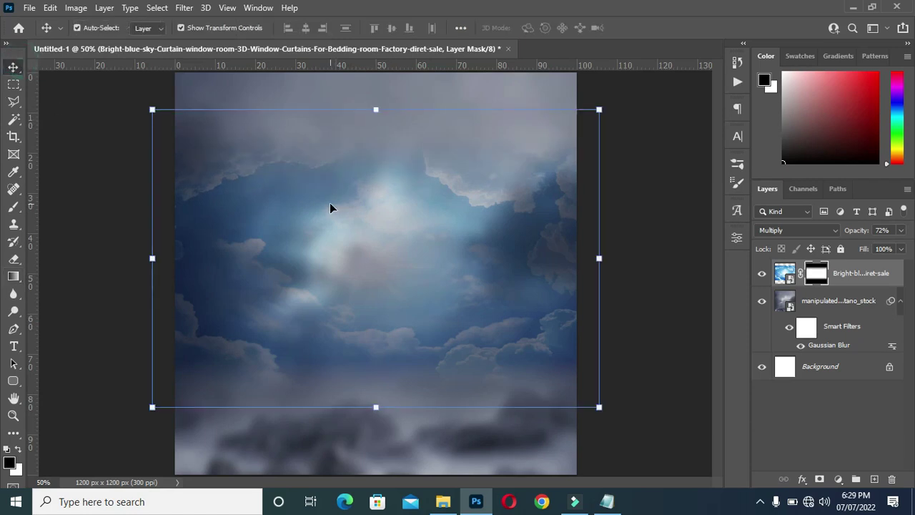
left_click(443, 501)
left_click_drag(326, 348, 277, 286)
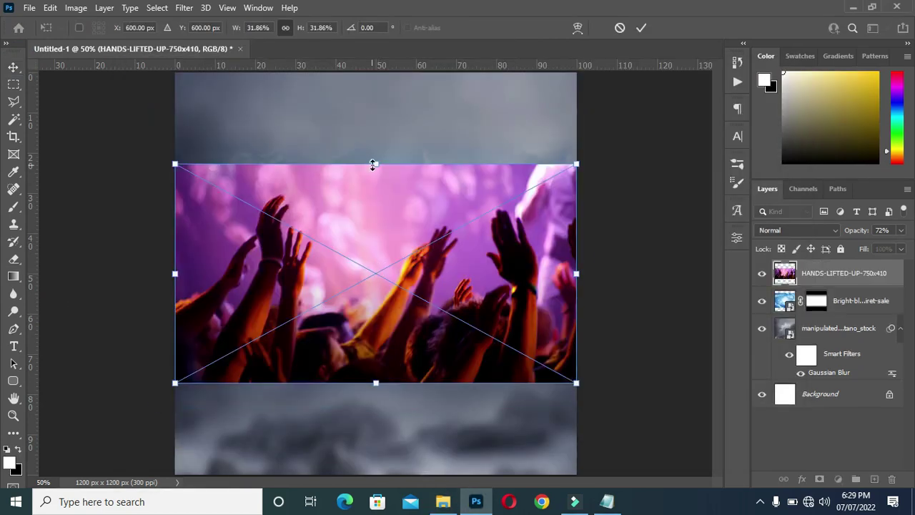
left_click_drag(373, 251, 374, 350)
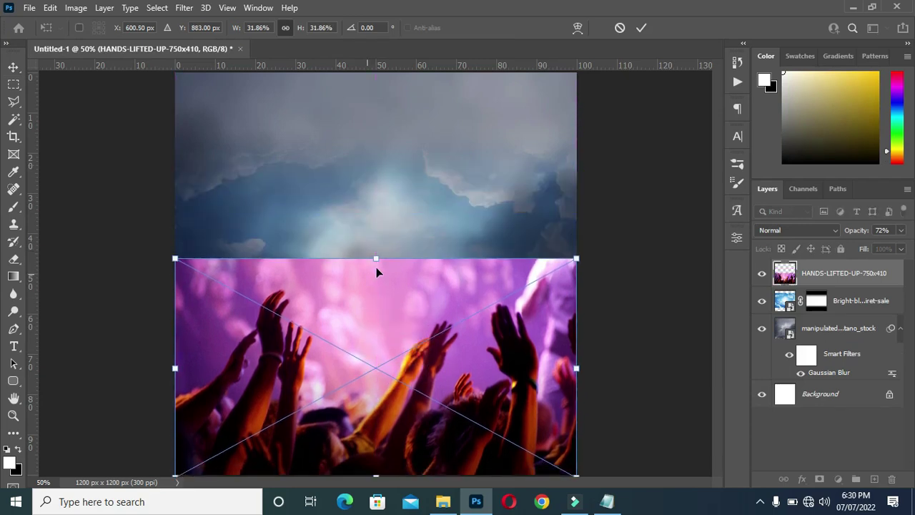
left_click_drag(376, 256, 375, 246)
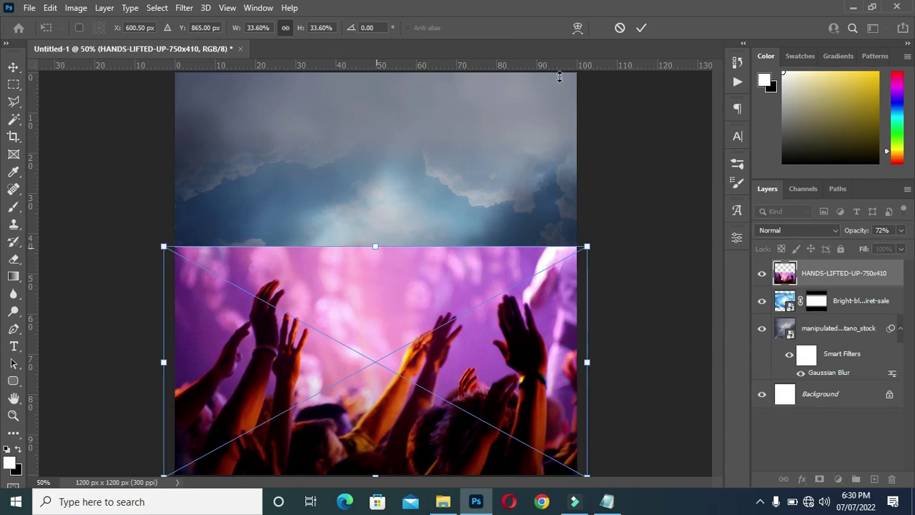
left_click(649, 28)
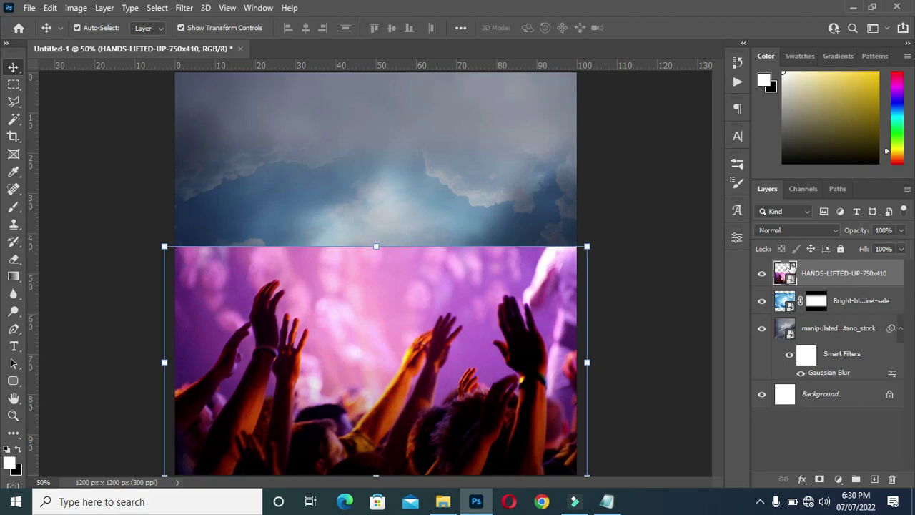
Step: Set the raised hands layer's blend mode to Soft Light and its opacity to 51%
left_click(796, 236)
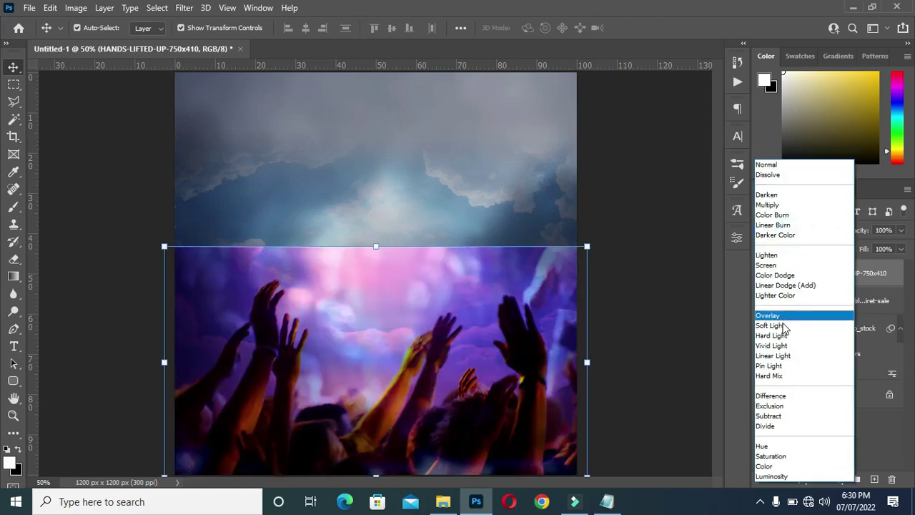
left_click(782, 327)
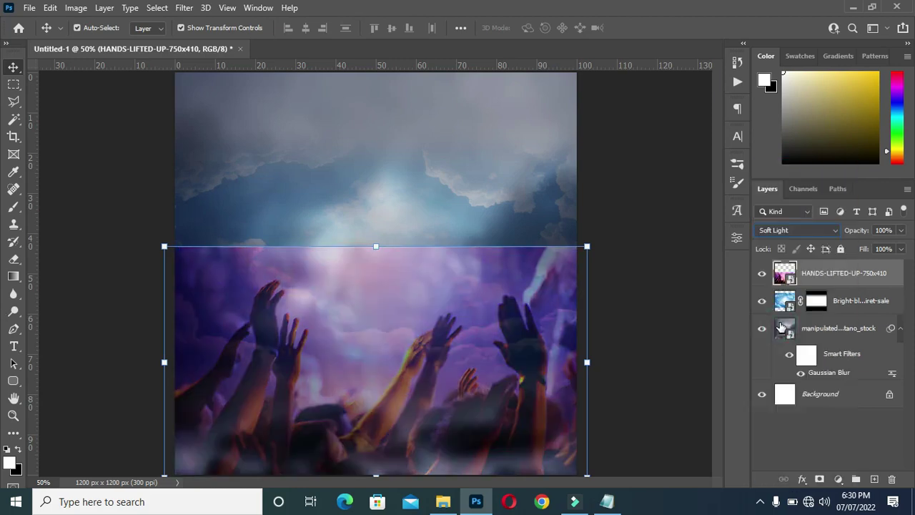
left_click(878, 230)
type("51")
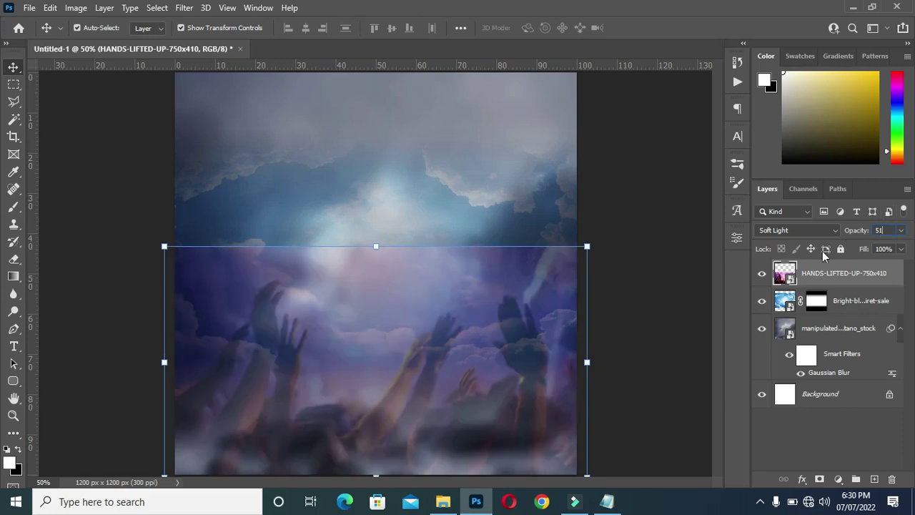
Step: Add a layer mask to the raised hands layer and fade its top edge with a black-to-transparent linear gradient
left_click(820, 479)
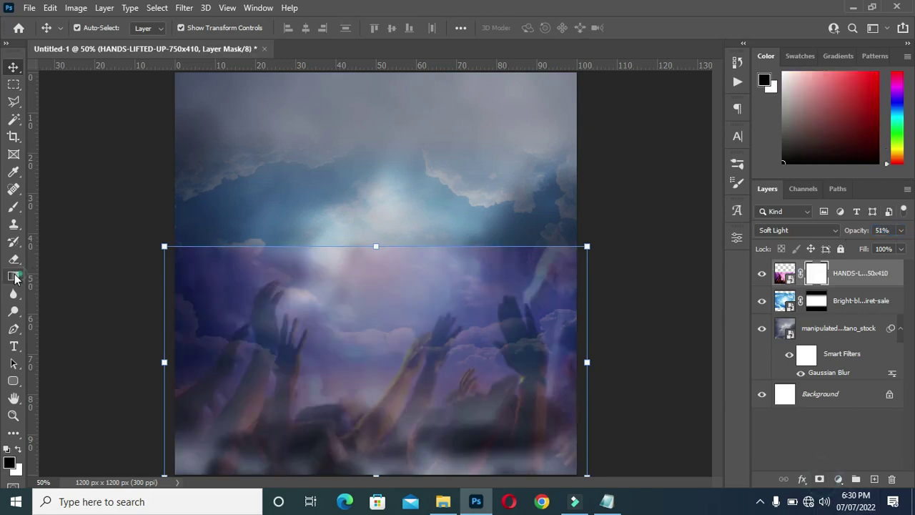
left_click(13, 276)
left_click_drag(394, 225, 392, 291)
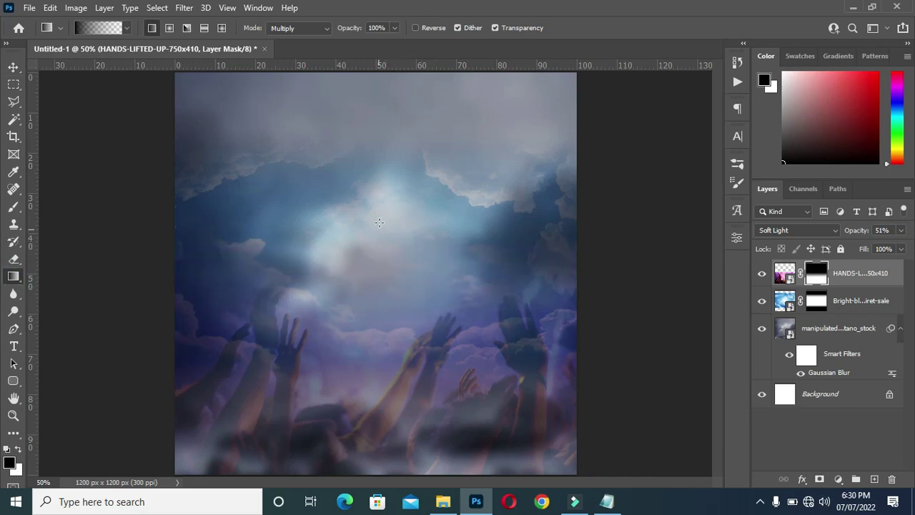
left_click(14, 67)
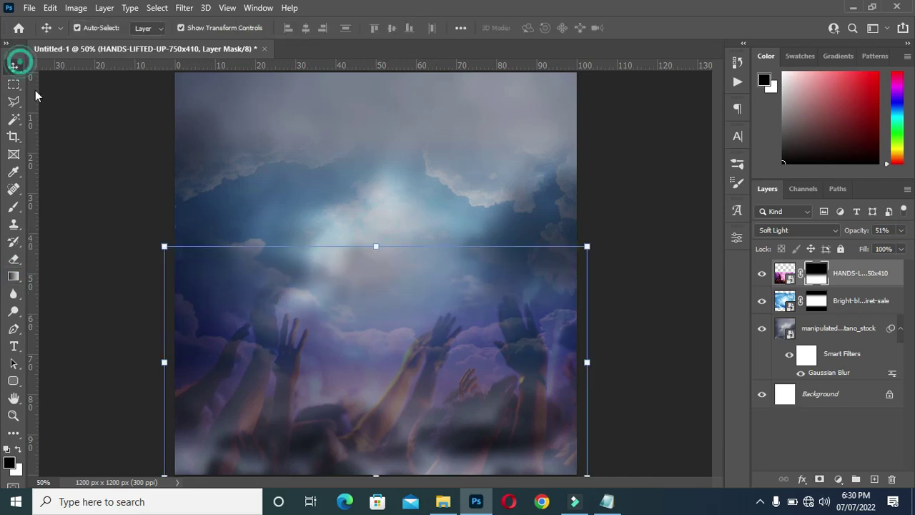
left_click(641, 248)
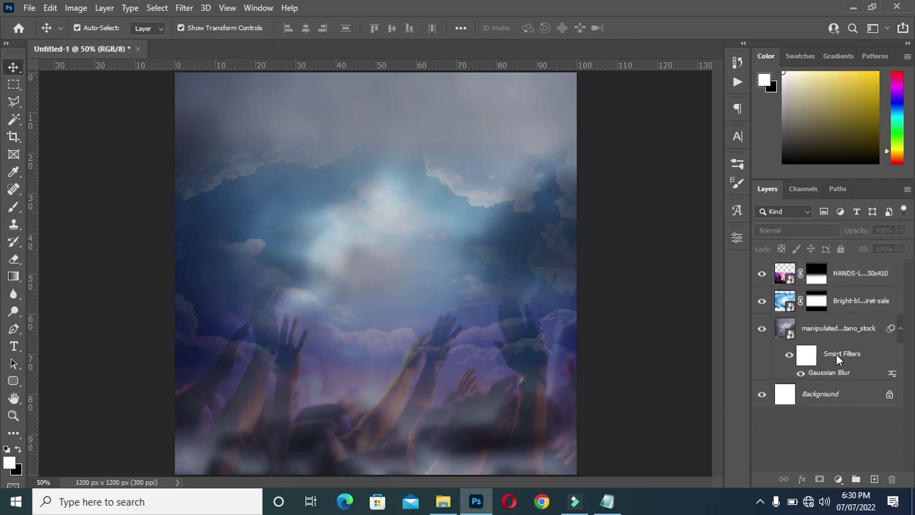
left_click(899, 329)
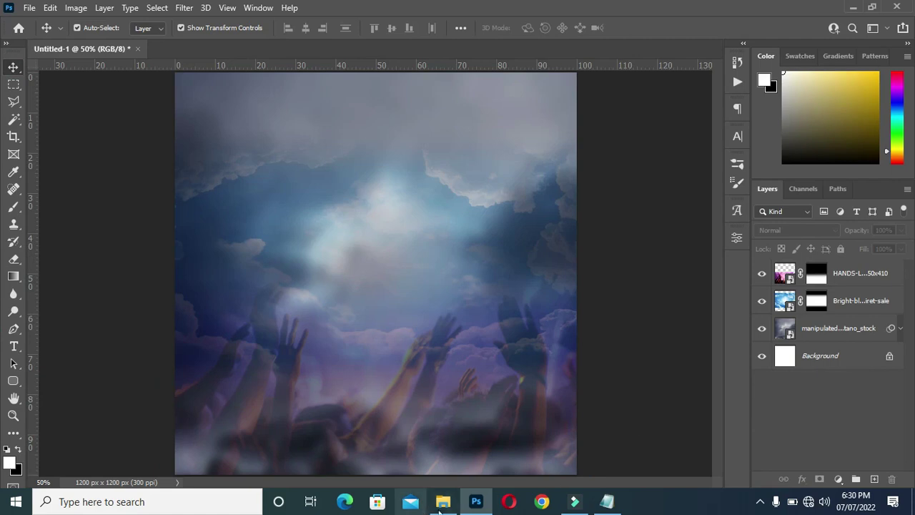
Step: Place the clouds (6) image, scaled slightly wider than the canvas, across the upper third of the flyer
left_click(443, 501)
left_click_drag(534, 218, 101, 249)
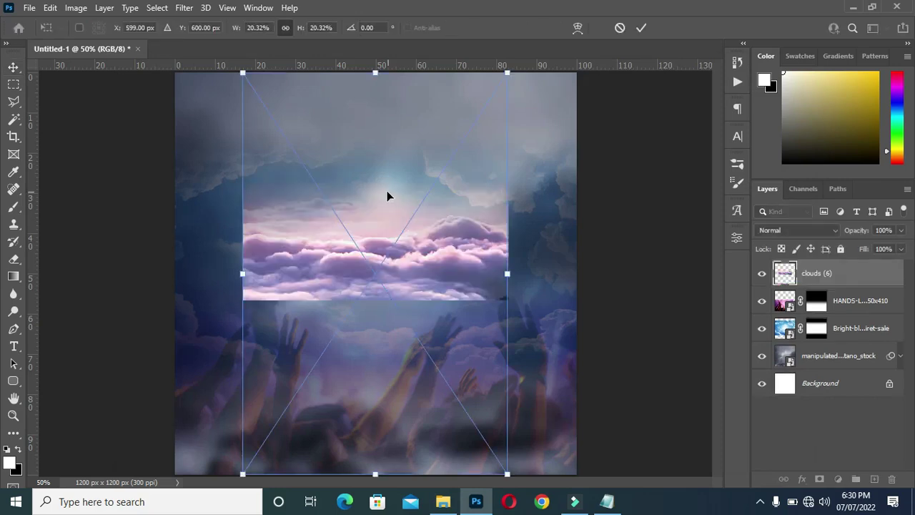
left_click_drag(509, 274, 611, 274)
left_click_drag(238, 274, 153, 273)
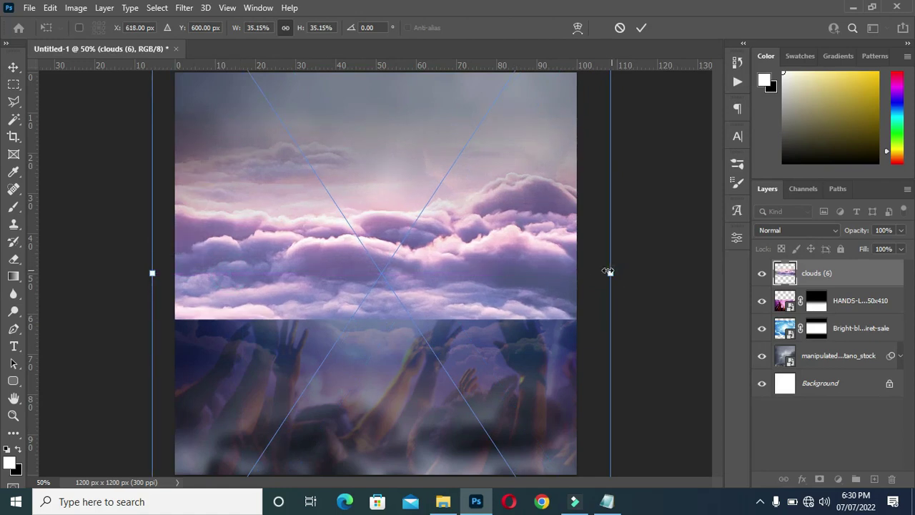
left_click_drag(611, 271, 596, 271)
left_click_drag(423, 268, 420, 167)
left_click(643, 28)
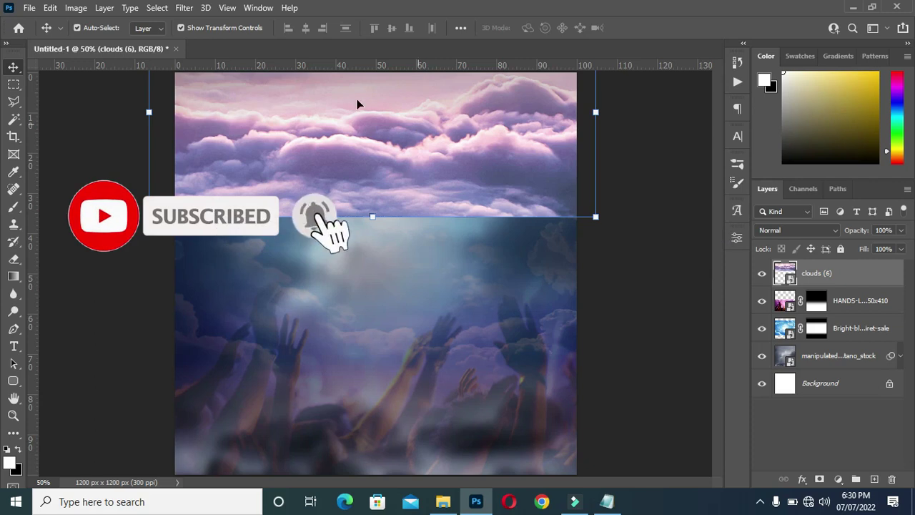
Step: Apply a Gaussian Blur with a 9.0 pixel radius to the clouds (6) layer and collapse its smart filter list
left_click(182, 9)
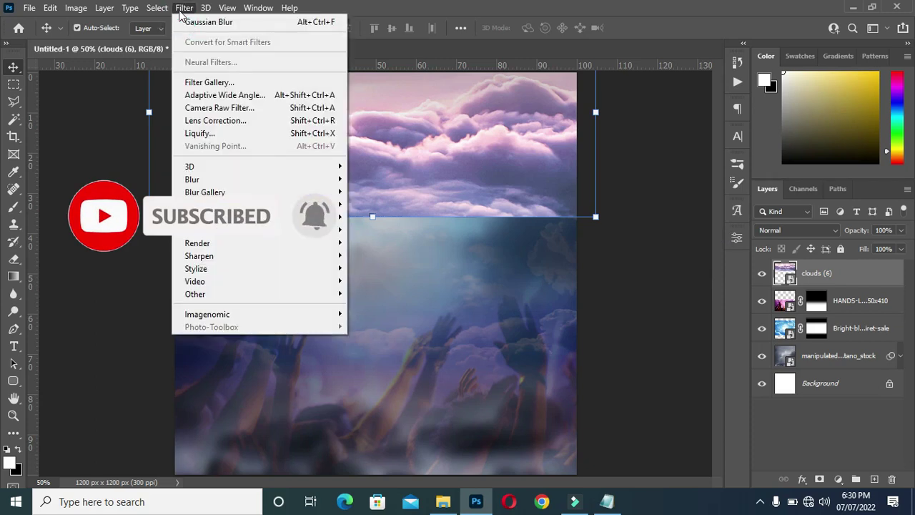
mouse_move(204, 179)
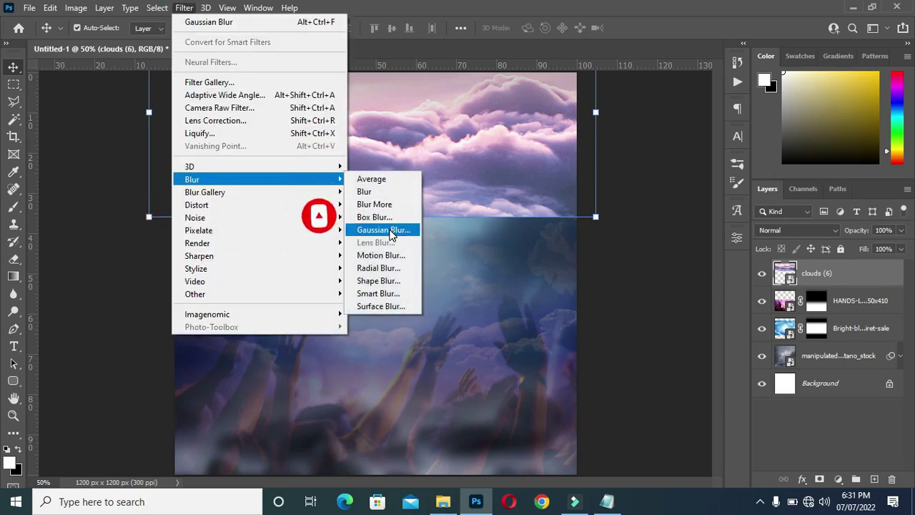
left_click(390, 231)
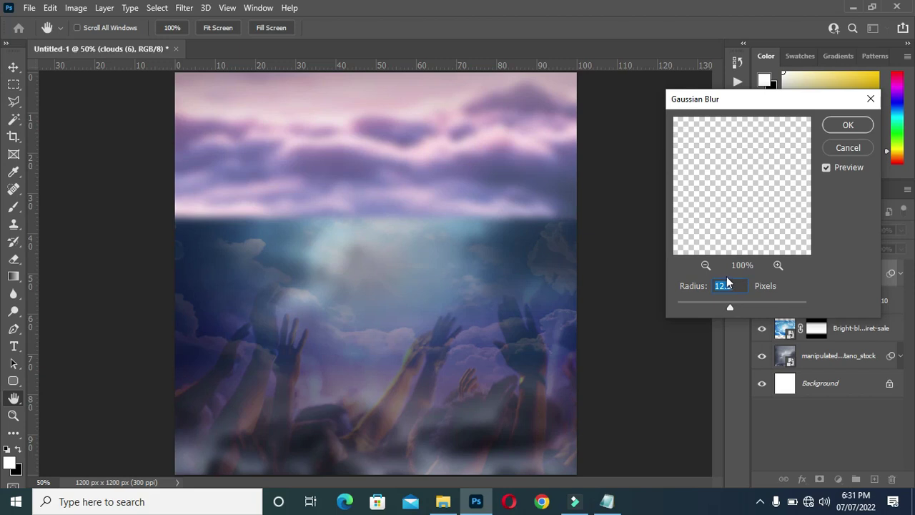
type("9.0")
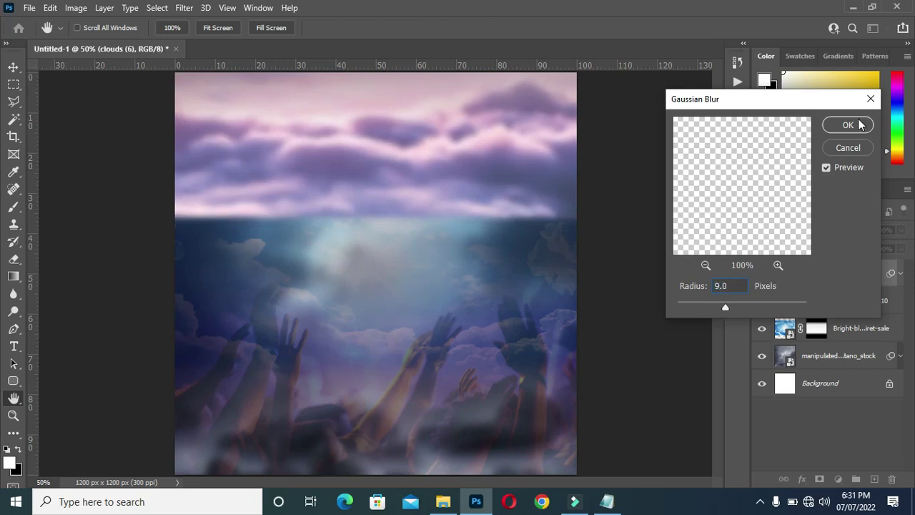
left_click(847, 125)
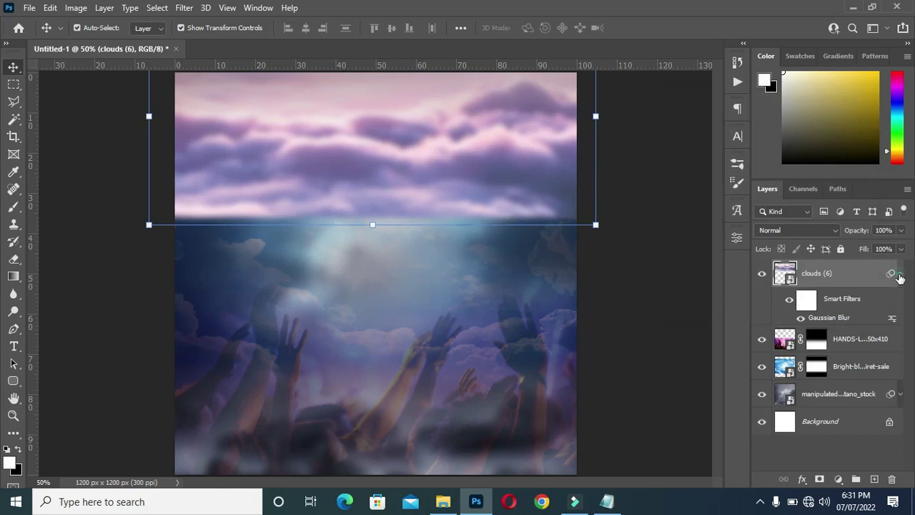
left_click(900, 273)
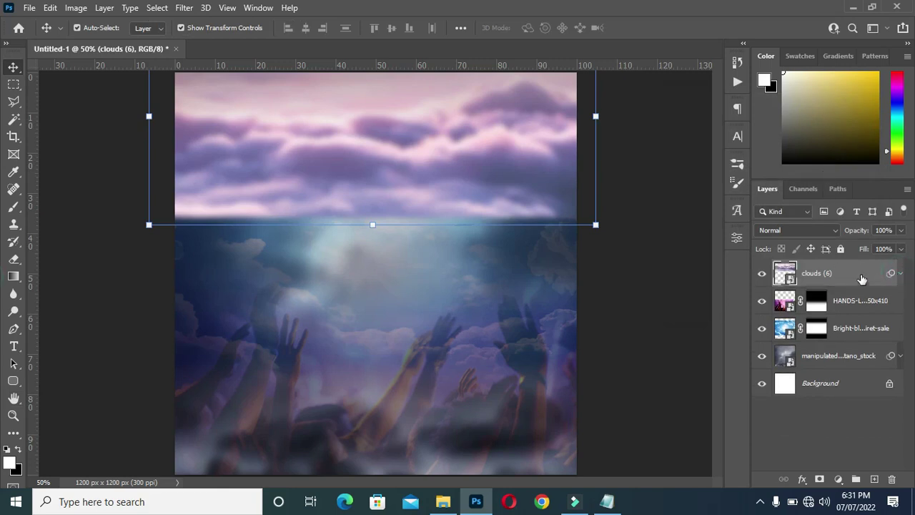
Step: Add a layer mask to the clouds (6) layer and fade its bottom edge with upward black-to-transparent linear gradients
left_click(819, 479)
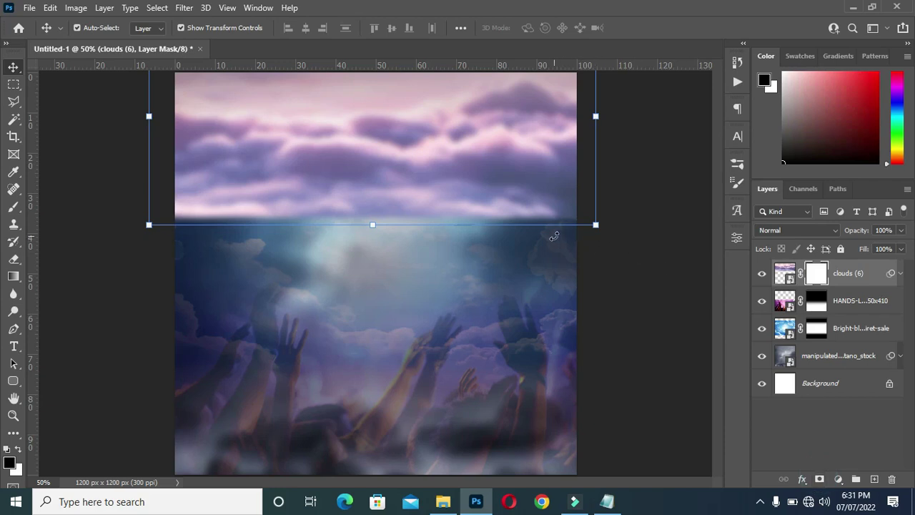
left_click(13, 276)
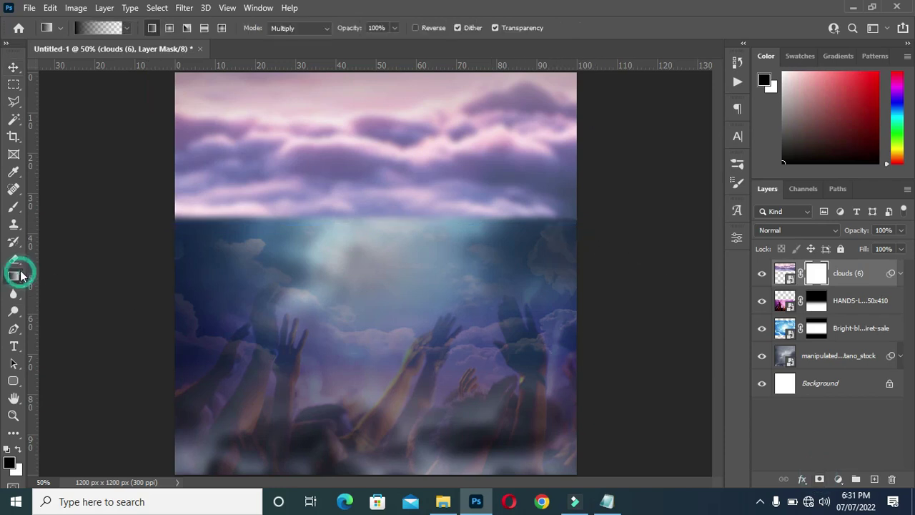
left_click_drag(339, 273, 341, 214)
left_click_drag(351, 248, 360, 173)
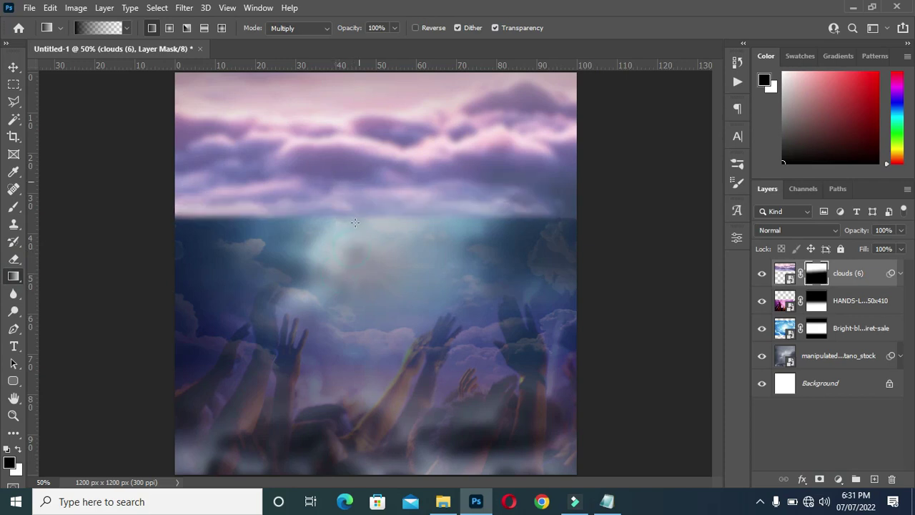
left_click_drag(361, 253, 359, 169)
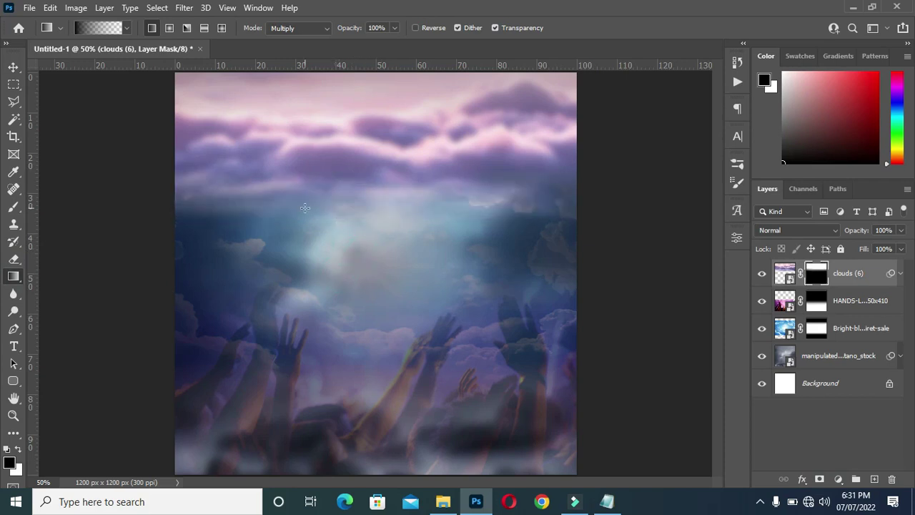
left_click(13, 66)
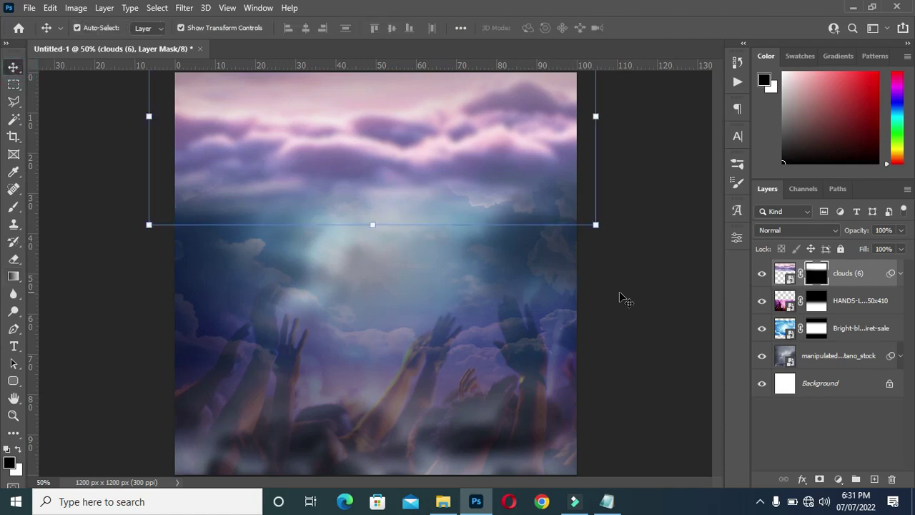
left_click(662, 326)
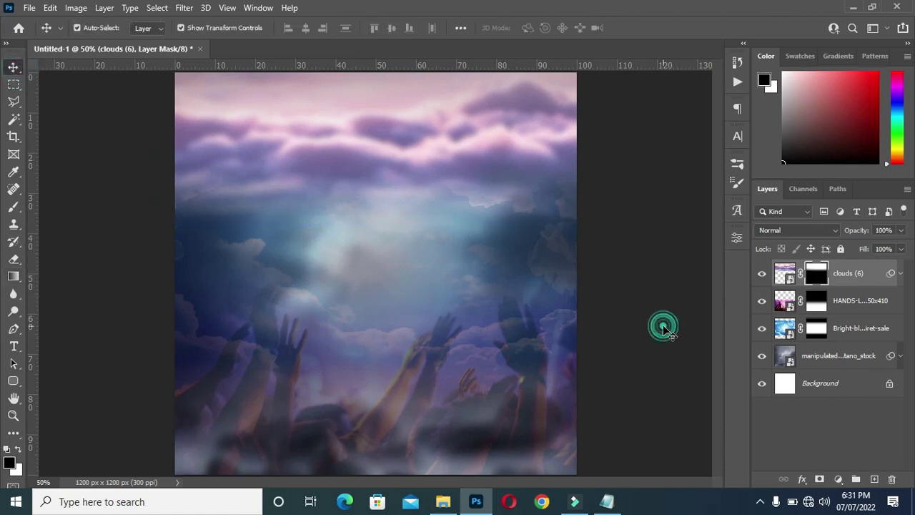
Step: Set the clouds (6) layer's opacity to 78%
left_click(429, 139)
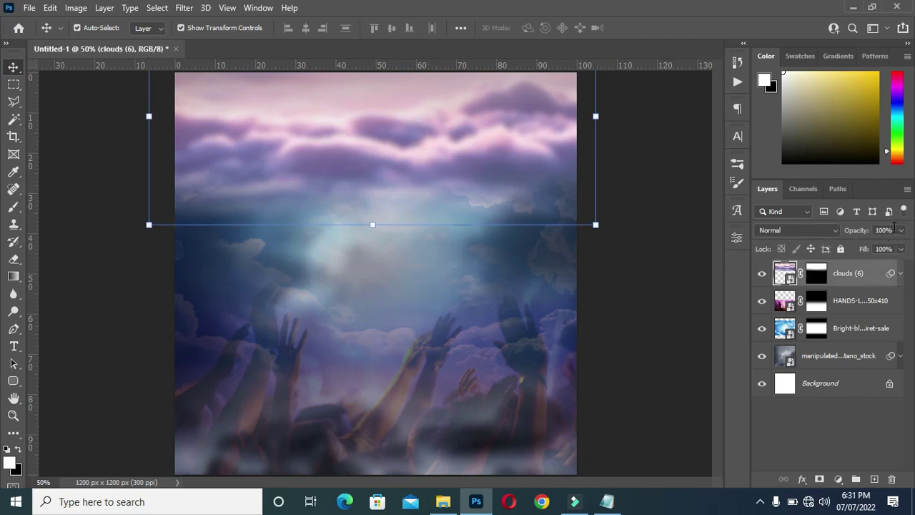
left_click(893, 229)
type("78")
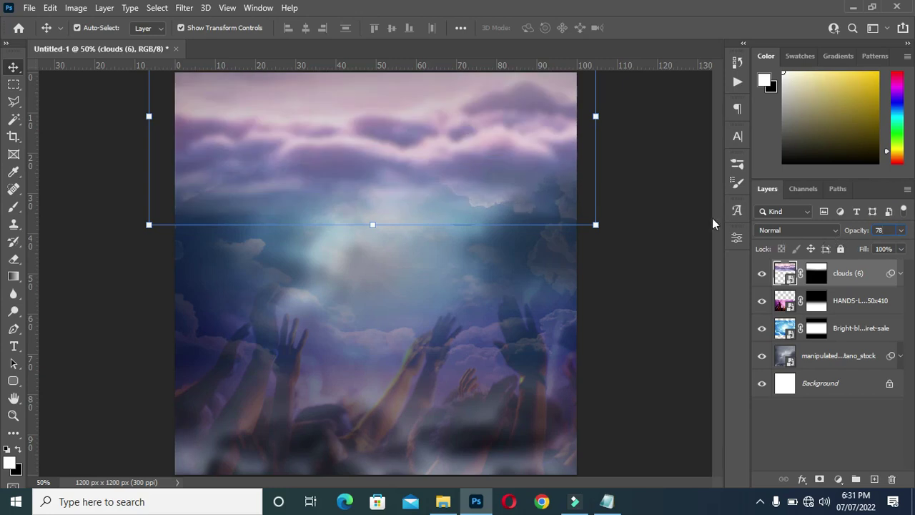
left_click(651, 224)
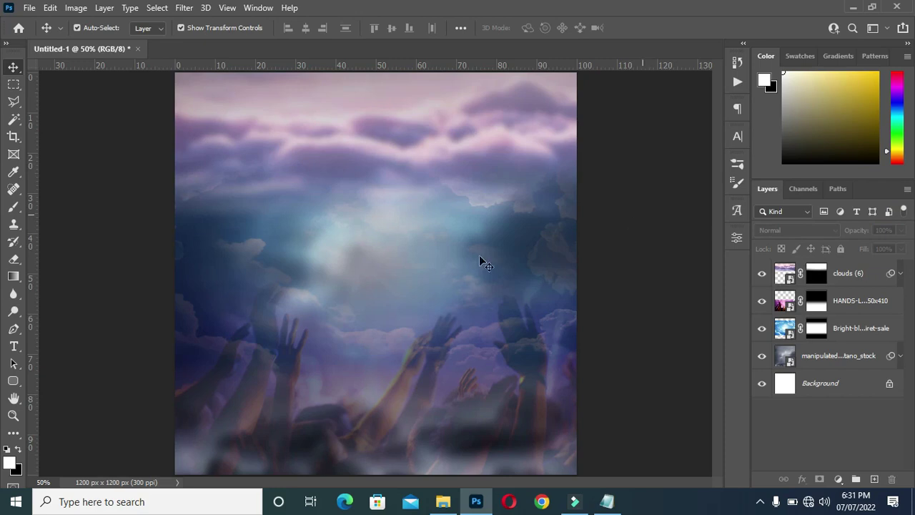
Step: Draw a white rectangle strip about 1242 by 76 px along the canvas's bottom edge
left_click(14, 380)
left_click(77, 381)
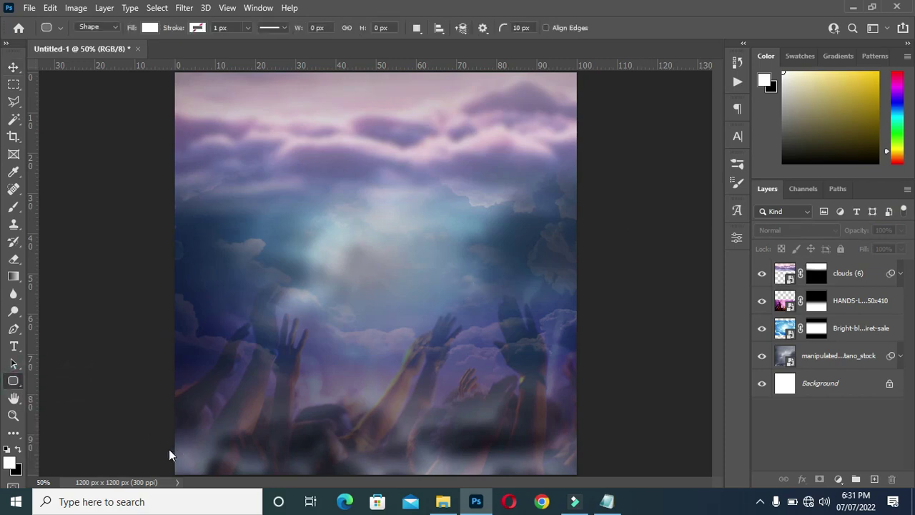
left_click_drag(167, 451, 582, 474)
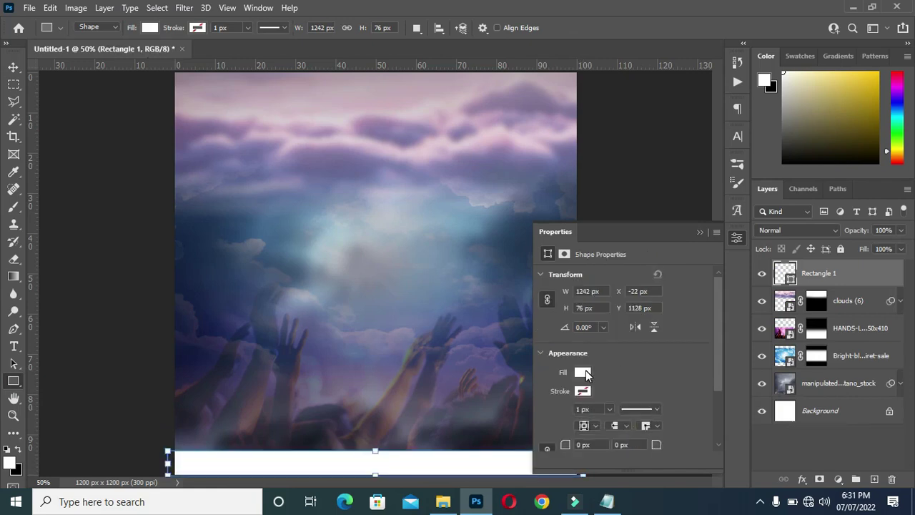
left_click(700, 233)
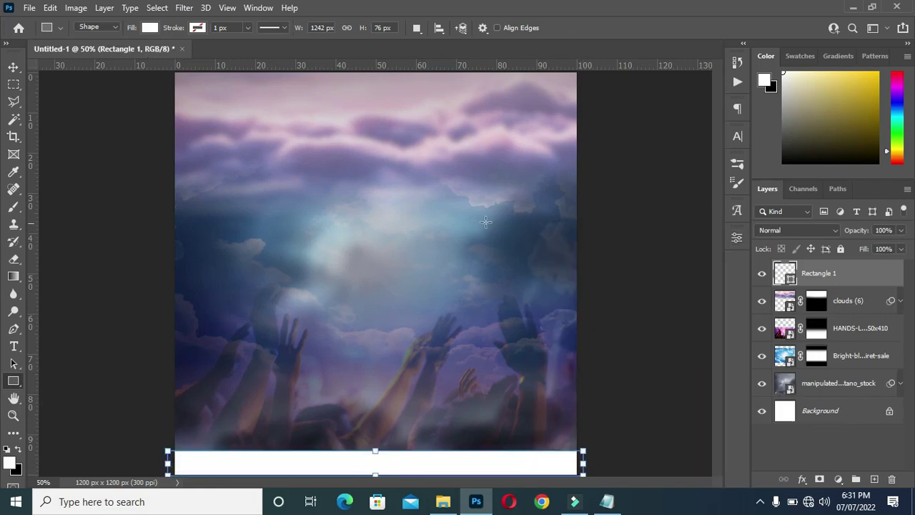
left_click(13, 66)
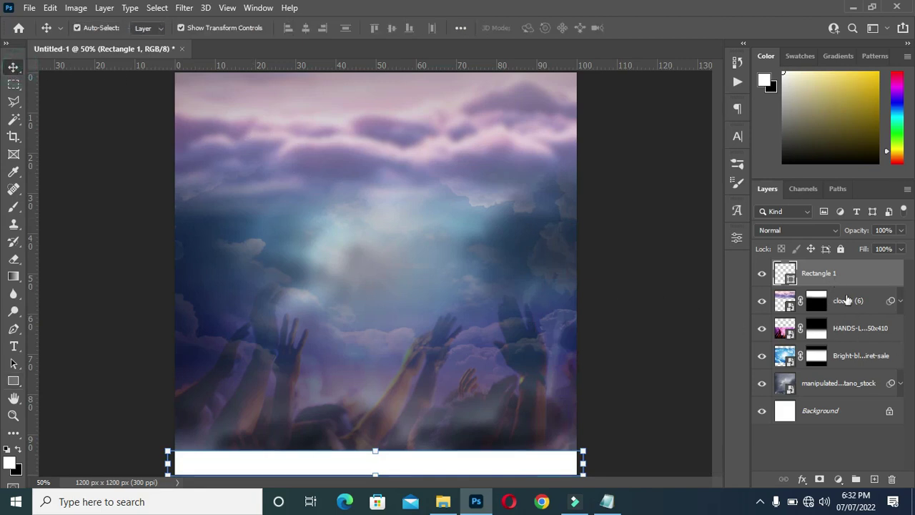
Step: Group all layers above the Background and add a merged copy of everything visible at the top of the group
left_click(838, 384, "shift")
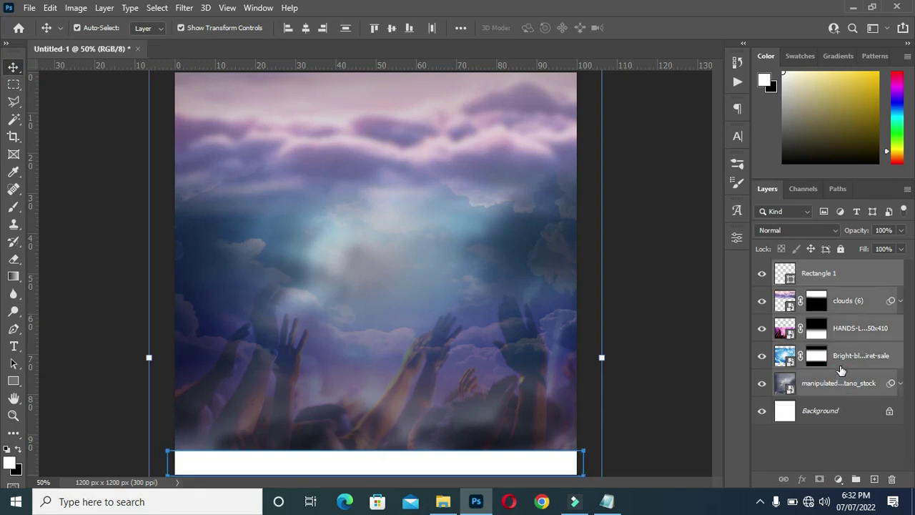
key("ctrl+g")
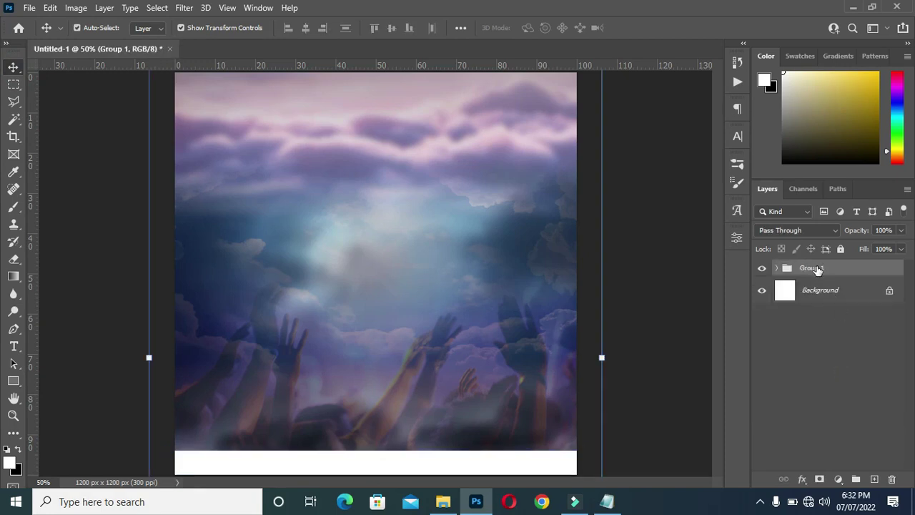
left_click(664, 272)
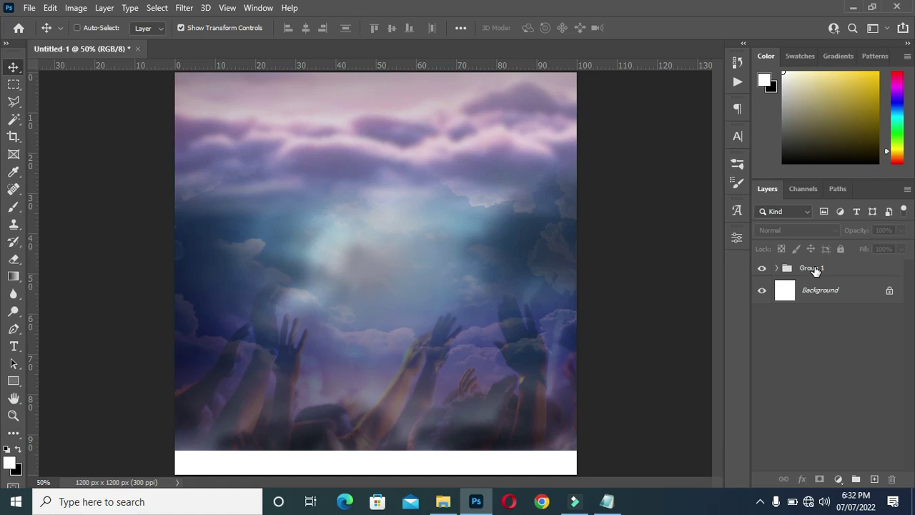
key("ctrl+alt+shift+e")
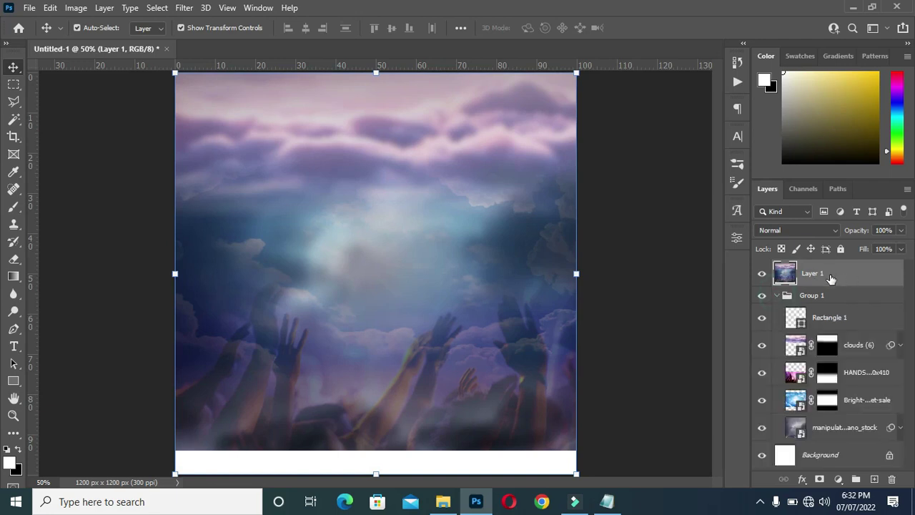
left_click_drag(841, 273, 828, 306)
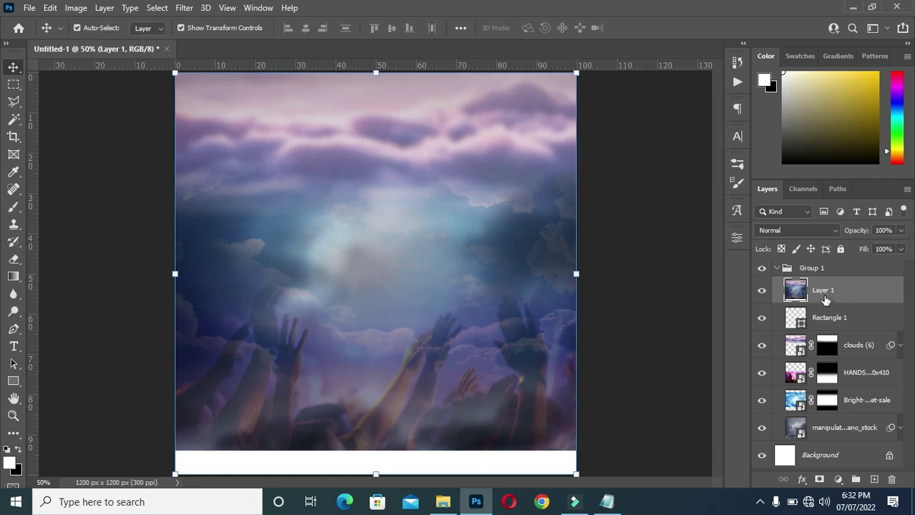
Step: Start a Camera Raw grade on the merged Layer 1 with temperature -21 and tint -61
left_click(184, 8)
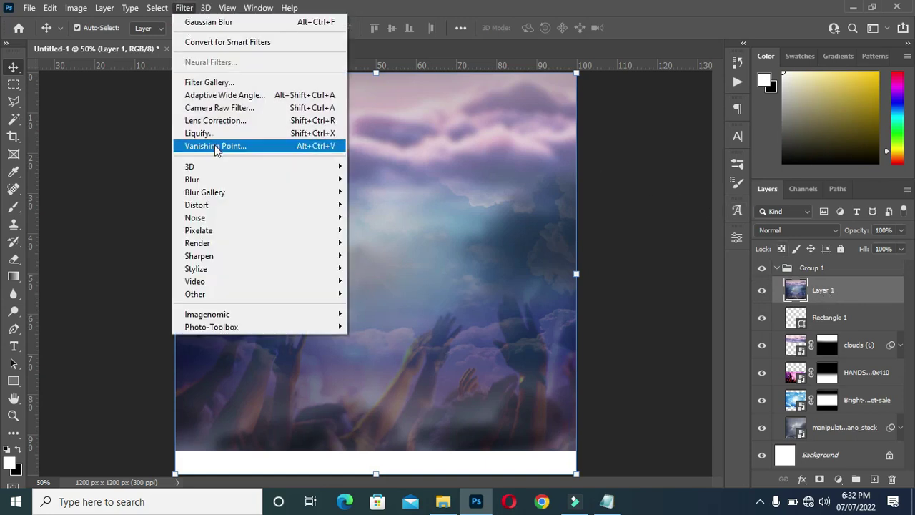
left_click(211, 108)
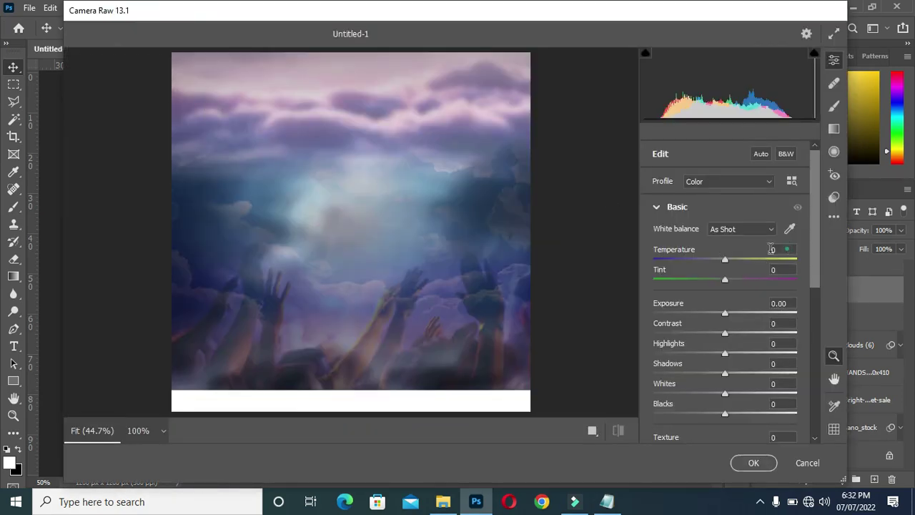
left_click(772, 250)
type("-21")
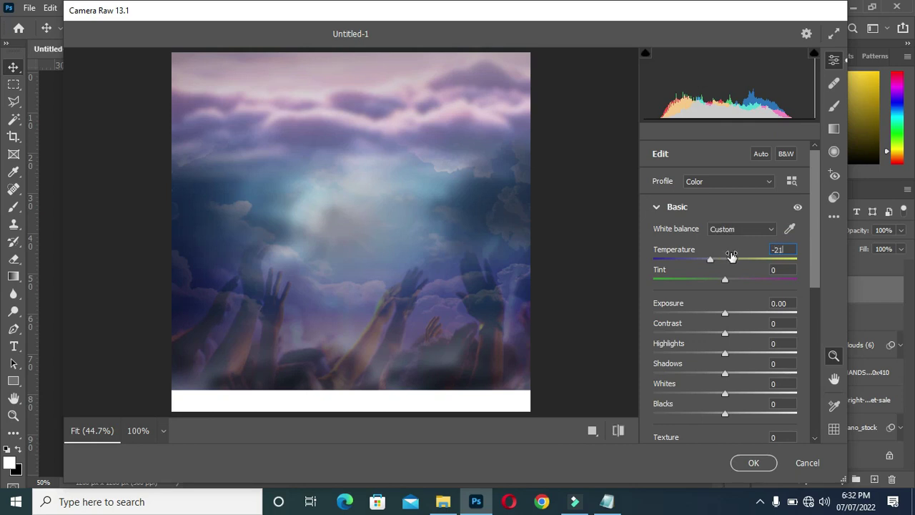
left_click(783, 269)
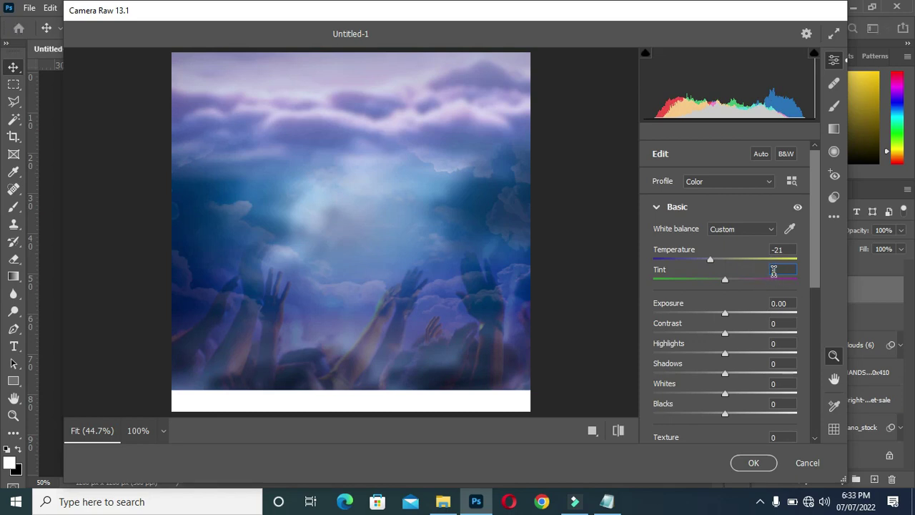
type("-61")
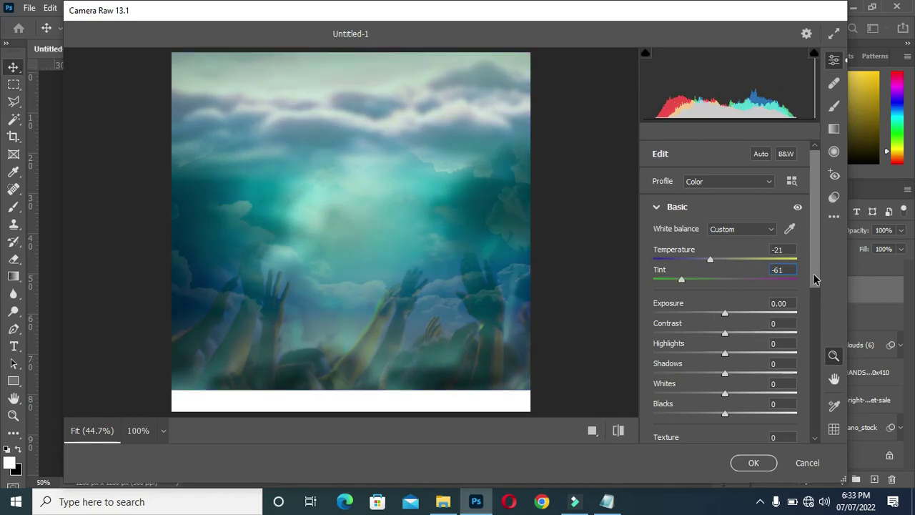
Step: Set the Camera Raw clarity to +28 and dehaze to +18, and apply the filter to Layer 1
left_click_drag(815, 279, 811, 368)
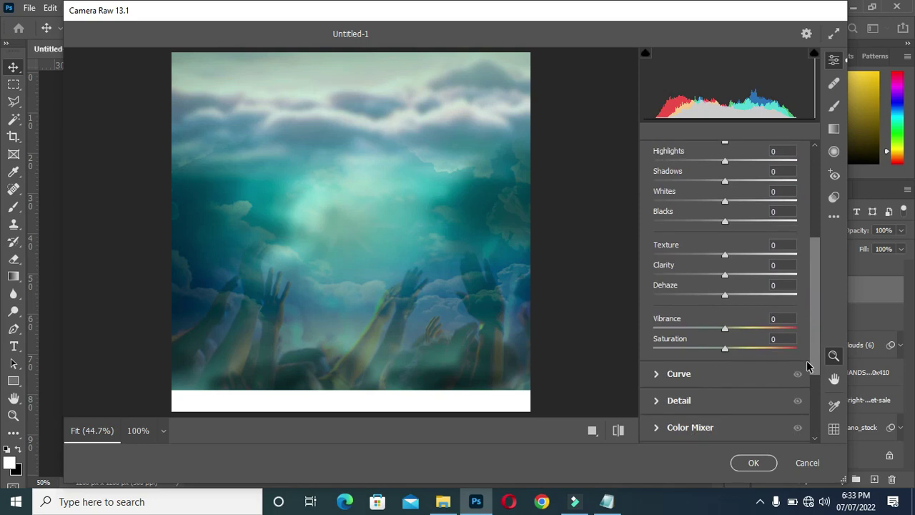
left_click(785, 264)
type("+28")
left_click(781, 285)
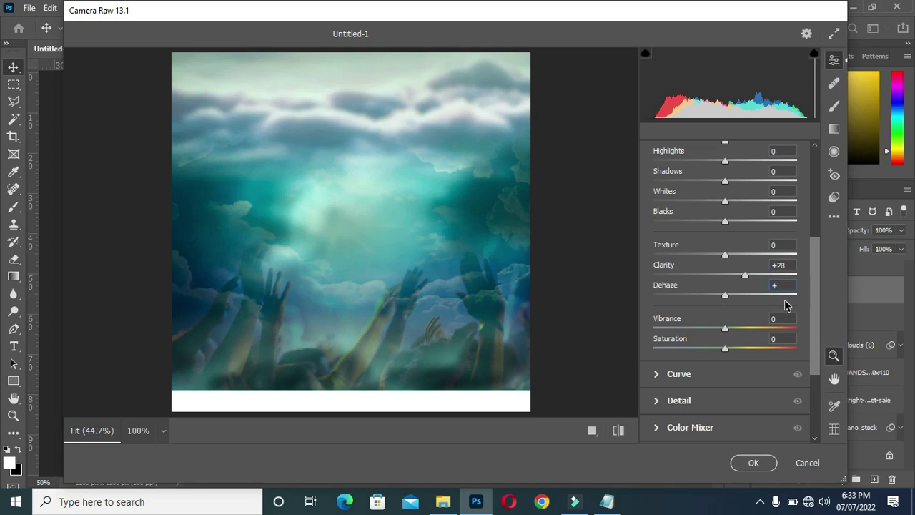
type("+18")
left_click(753, 464)
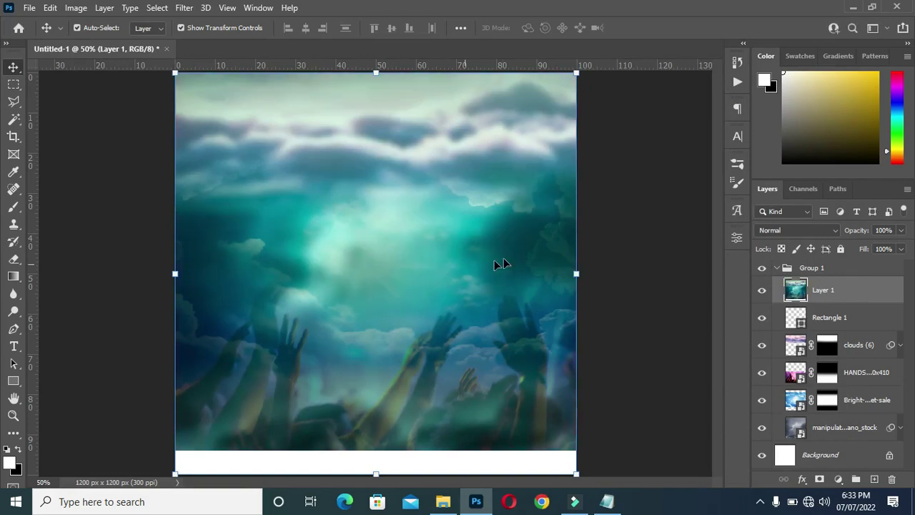
Step: Collapse the group of background layers and rename it BG
left_click(778, 268)
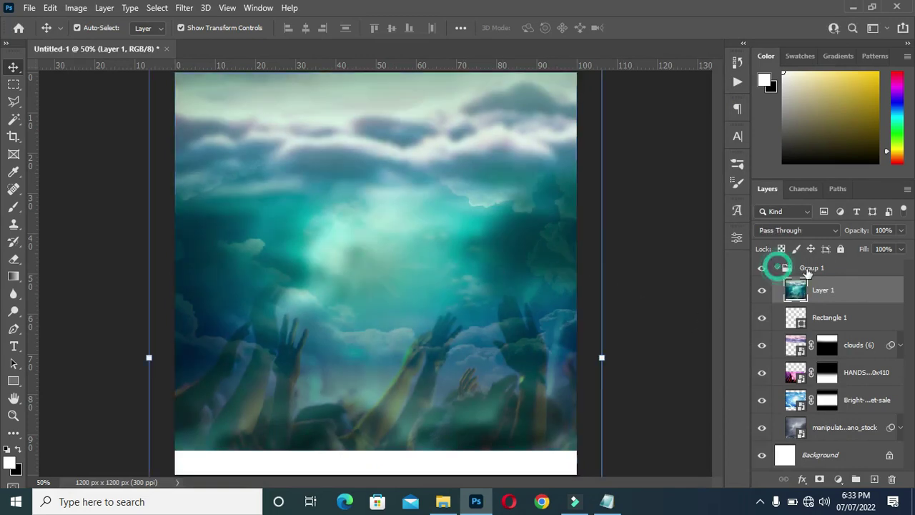
left_click(776, 268)
double_click(810, 269)
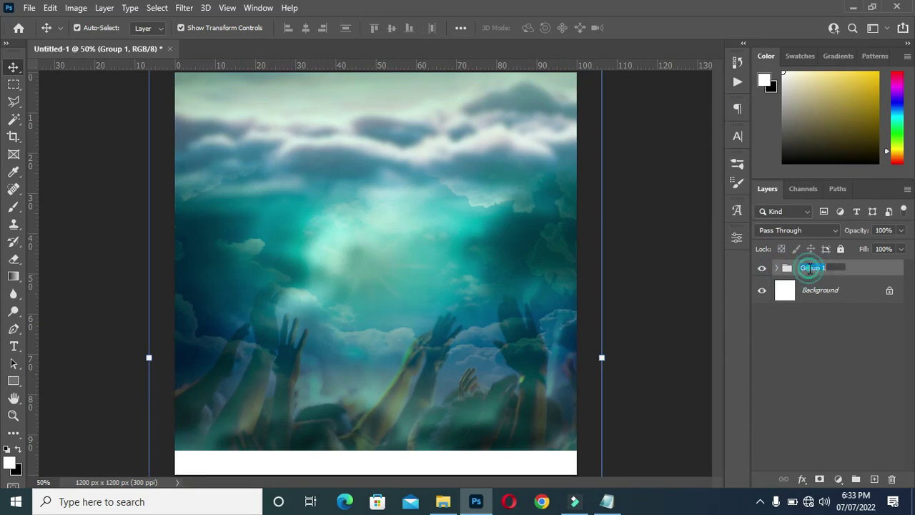
type("B")
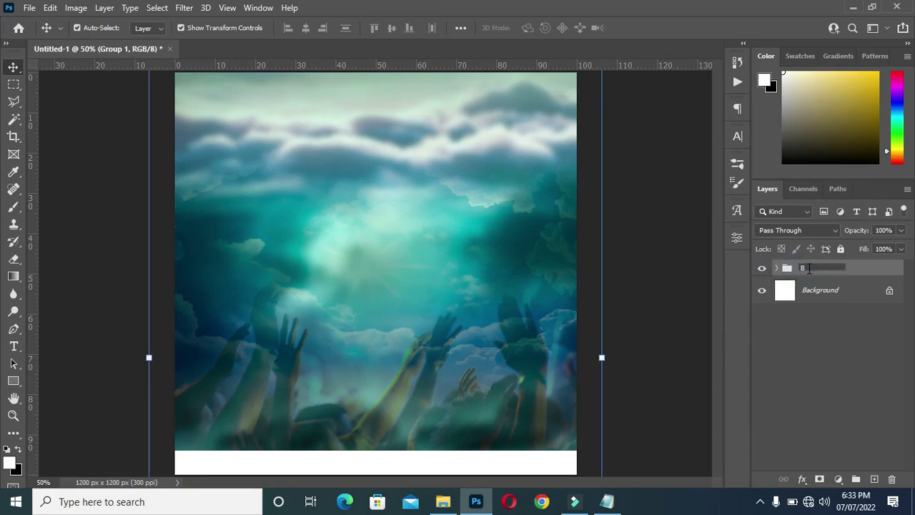
type("G")
key("Return")
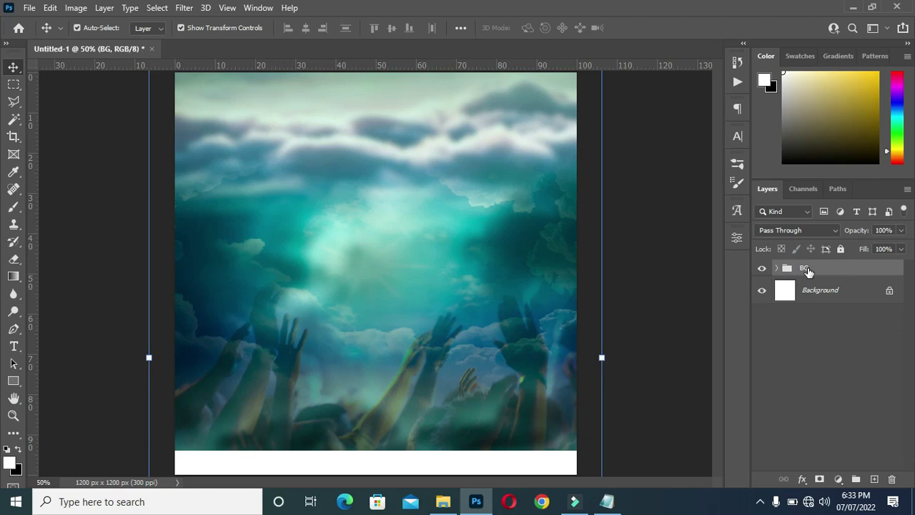
left_click(635, 277)
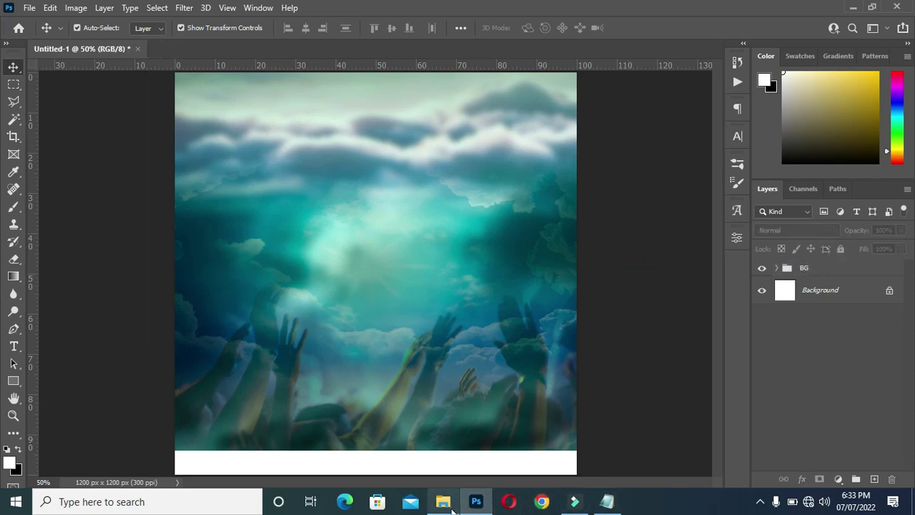
Step: Place the COP-LOGO-2 image from the file folder near the canvas's top centre, at about X 628, Y 110 px
left_click(444, 501)
left_click_drag(604, 266, 94, 297)
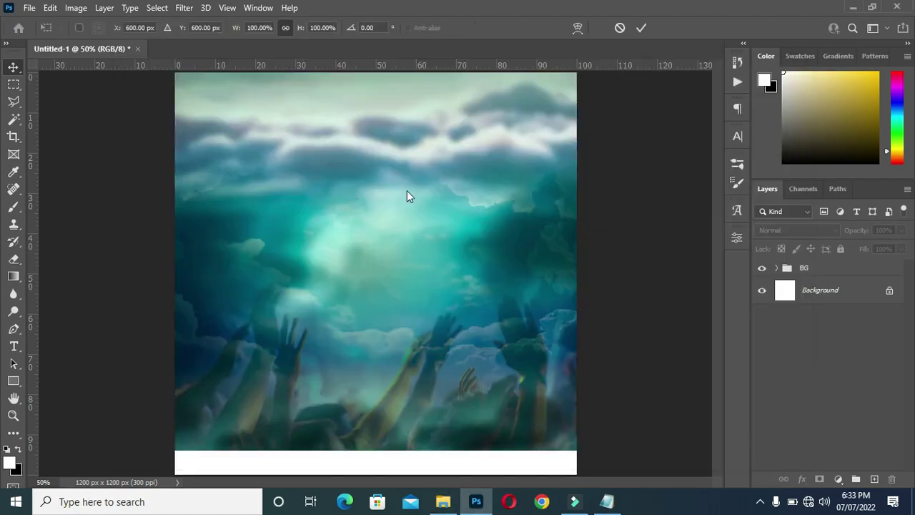
left_click_drag(387, 267, 387, 109)
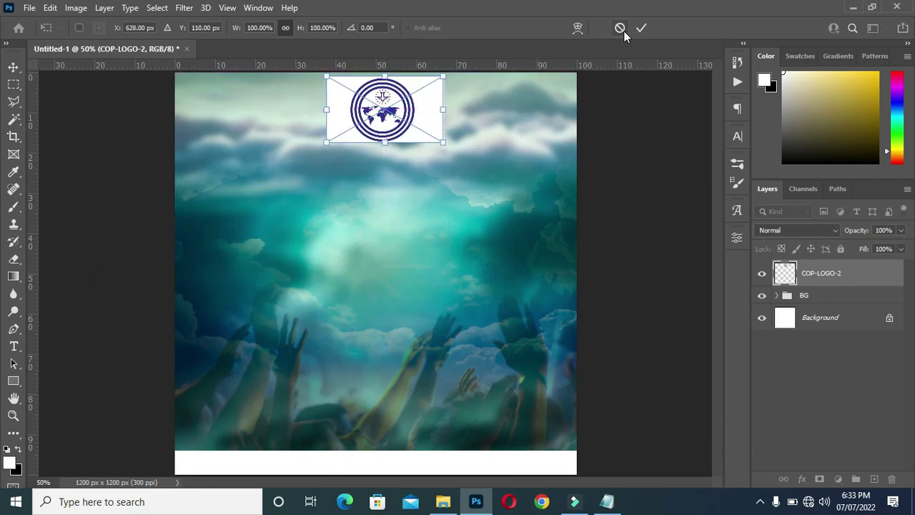
left_click(641, 27)
Step: Rasterize the COP-LOGO-2 layer and delete the white background around the round logo with the Magic Wand
right_click(816, 279)
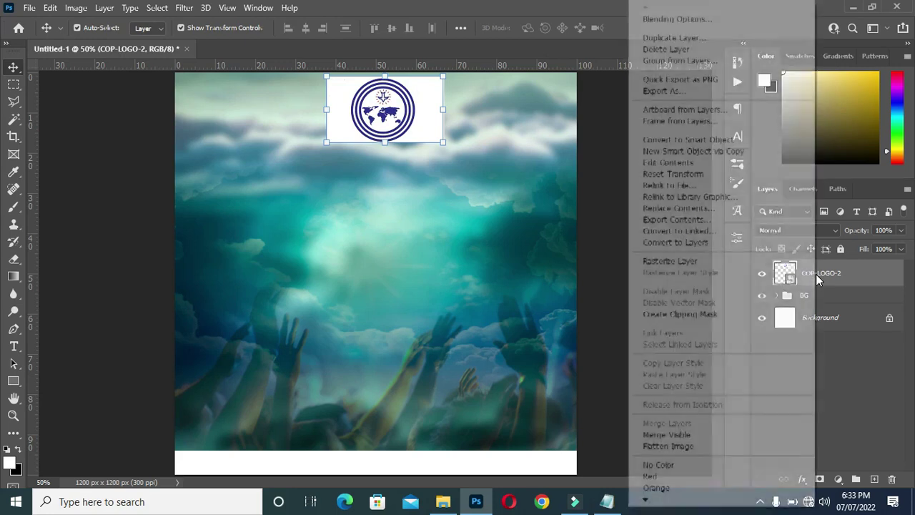
left_click(686, 261)
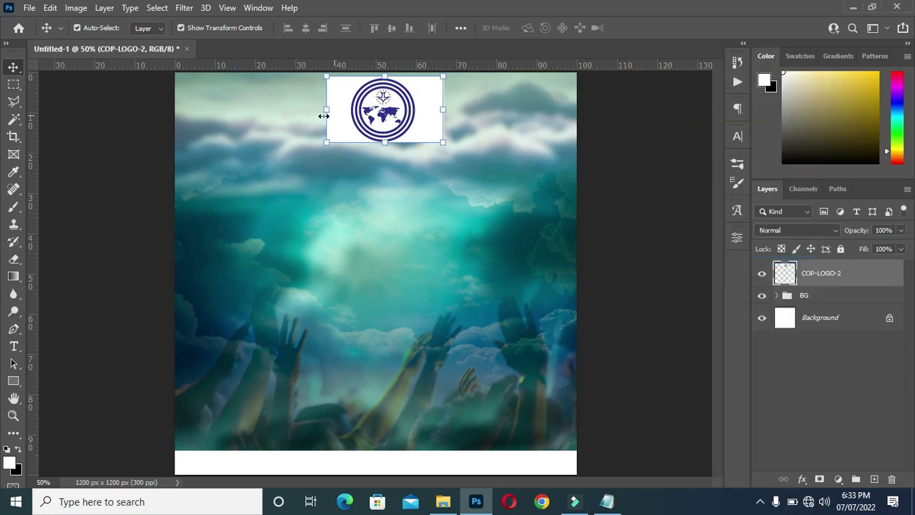
left_click(14, 118)
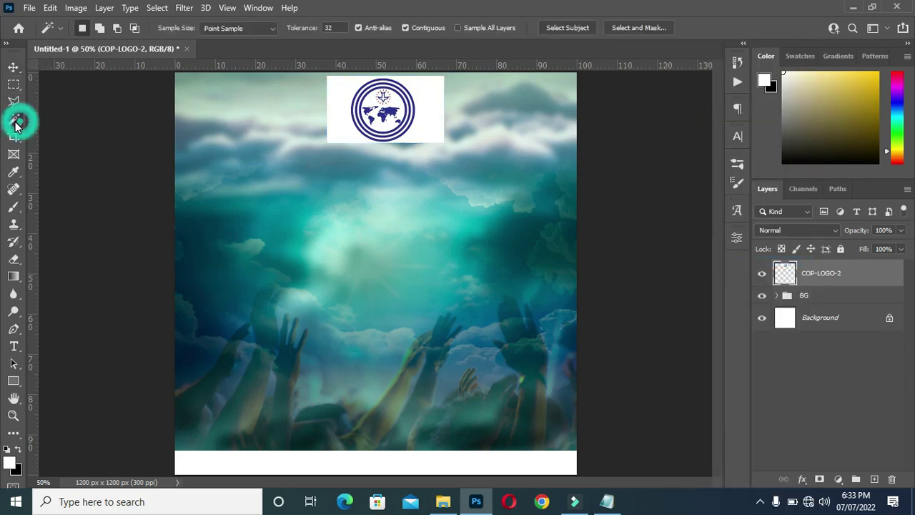
left_click(342, 128)
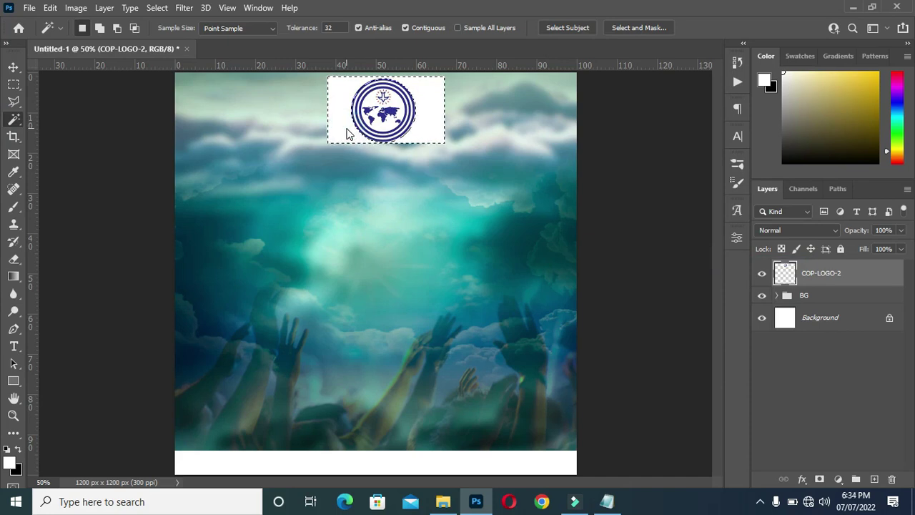
key("Delete")
key("ctrl+d")
Step: Scale the logo down to about 64% and centre it just below the canvas's top edge
left_click(13, 67)
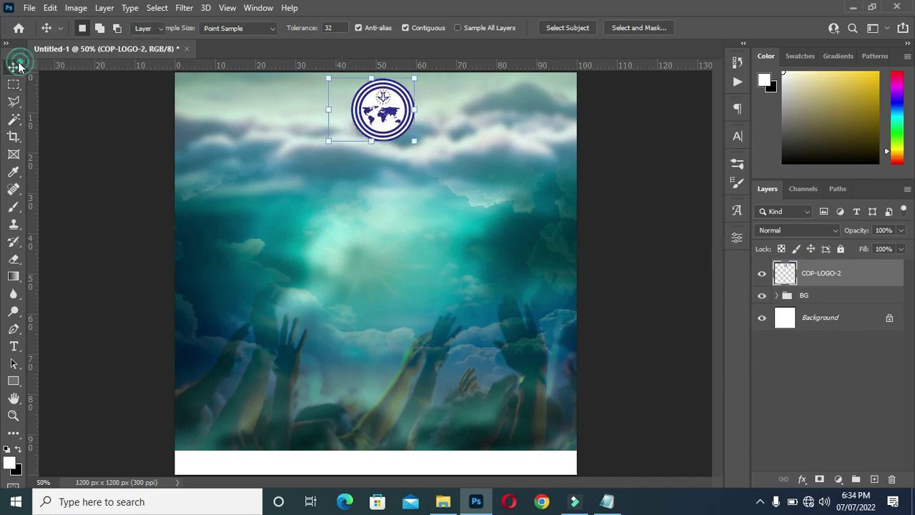
scroll(379, 74, "up", 3)
scroll(379, 74, "up", 2)
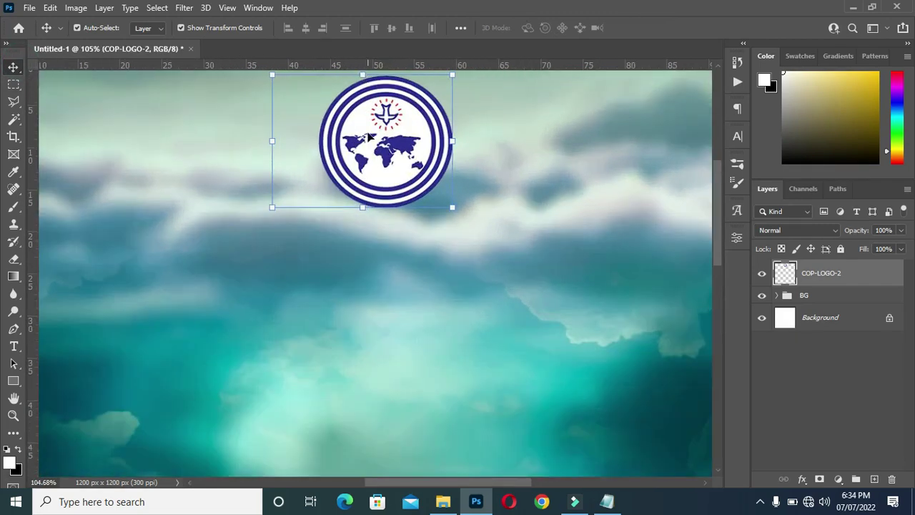
left_click_drag(363, 206, 373, 153)
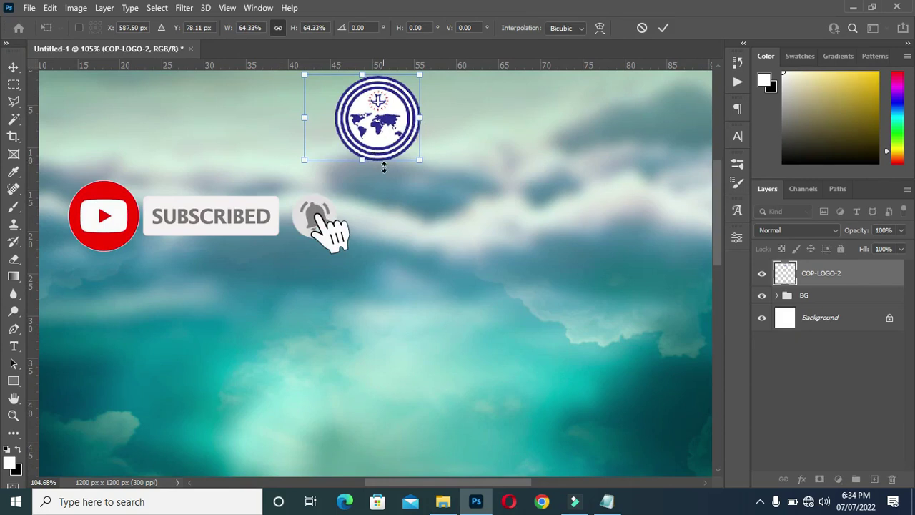
scroll(383, 164, "down", 4)
scroll(513, 122, "down", 1)
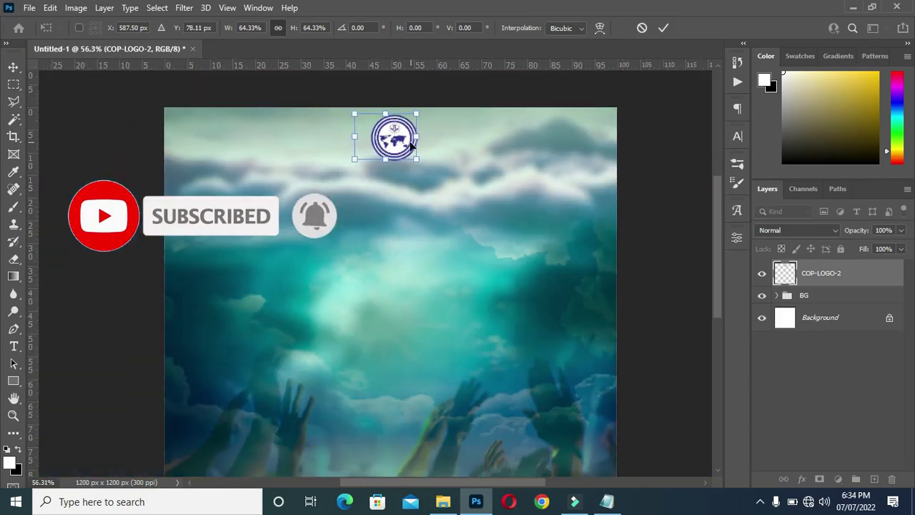
scroll(411, 147, "down", 1)
scroll(411, 147, "down", 1)
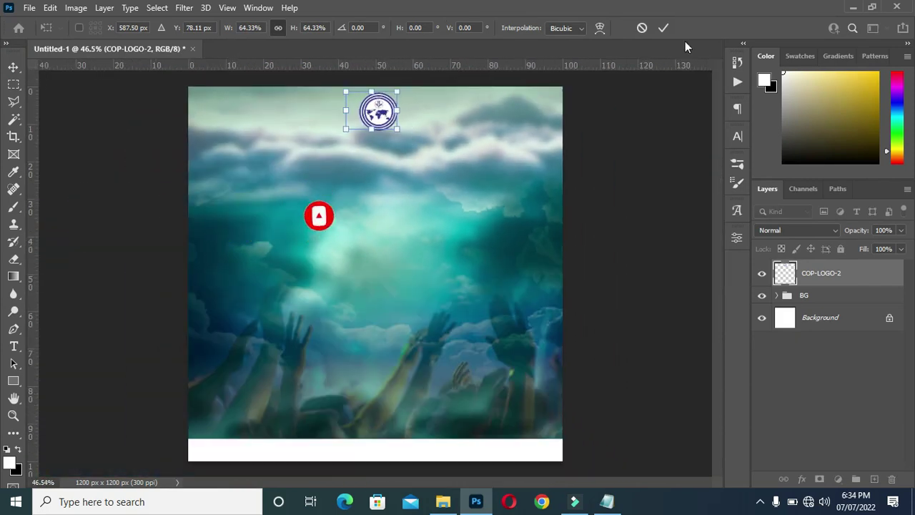
left_click(662, 29)
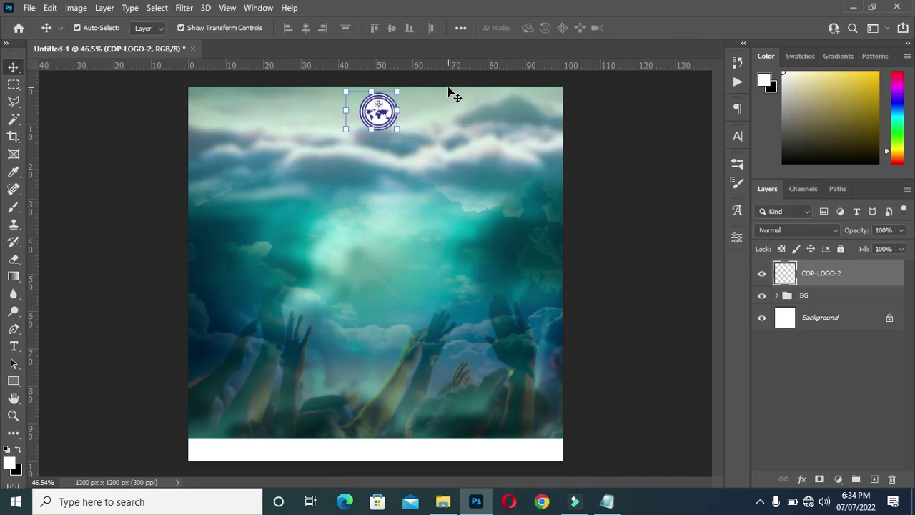
left_click_drag(378, 113, 373, 118)
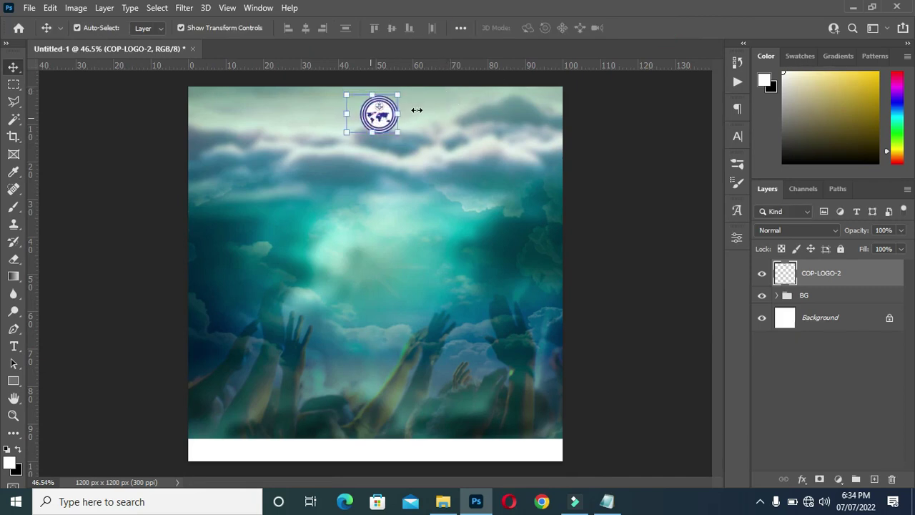
Step: Copy the church name from the Notepad document and add it below the logo as the text CHRIST ASSEMBLY CHURCH UTAKO
scroll(594, 136, "up", 2)
scroll(390, 133, "up", 1)
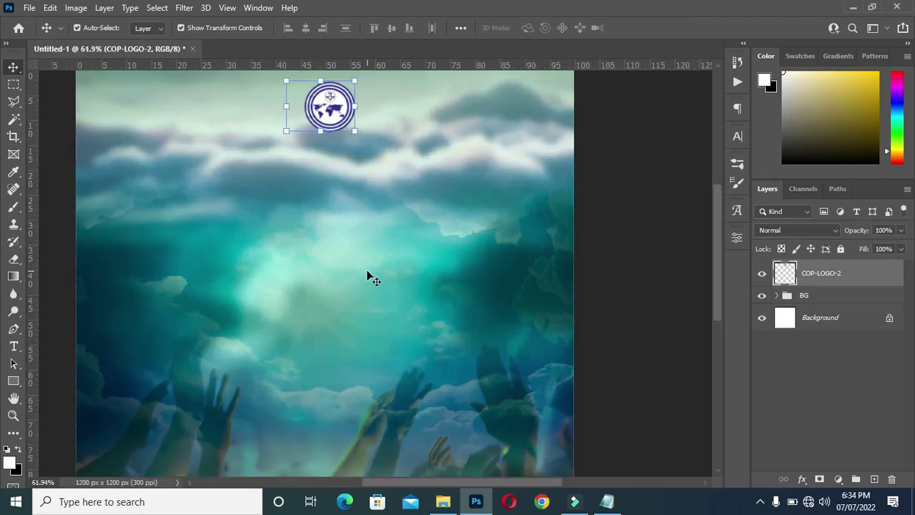
key("t")
left_click(606, 501)
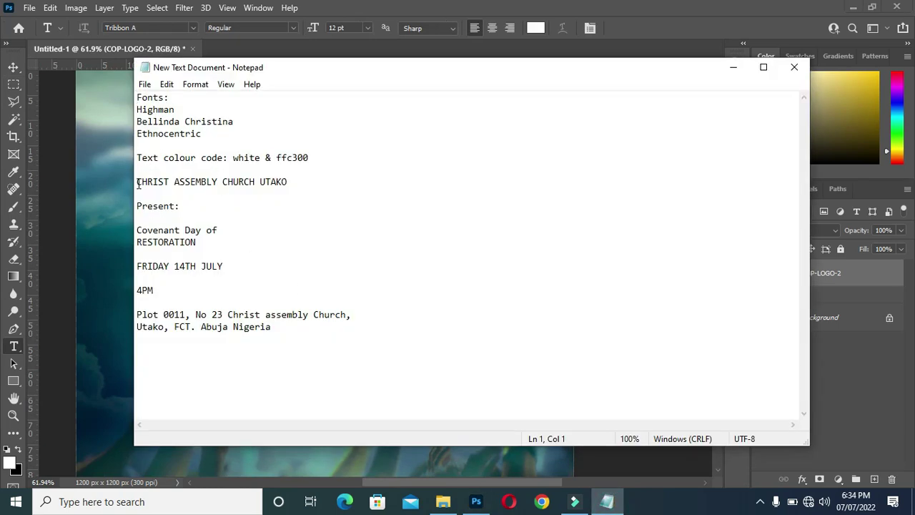
left_click_drag(138, 182, 293, 178)
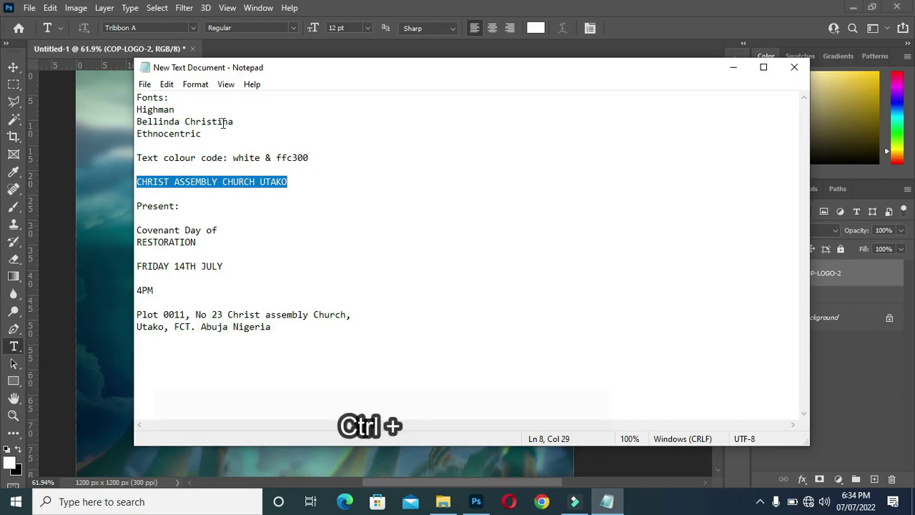
key("ctrl+c")
left_click_drag(174, 109, 125, 109)
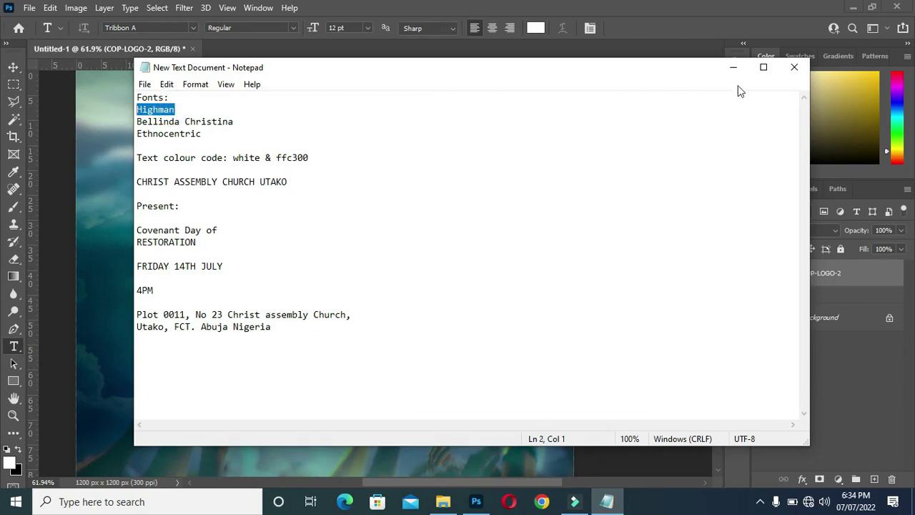
left_click(733, 68)
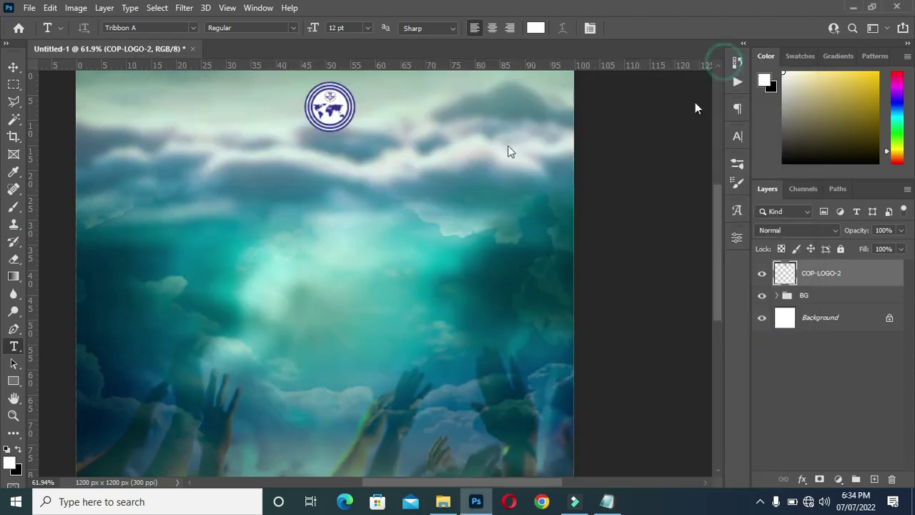
left_click(187, 187)
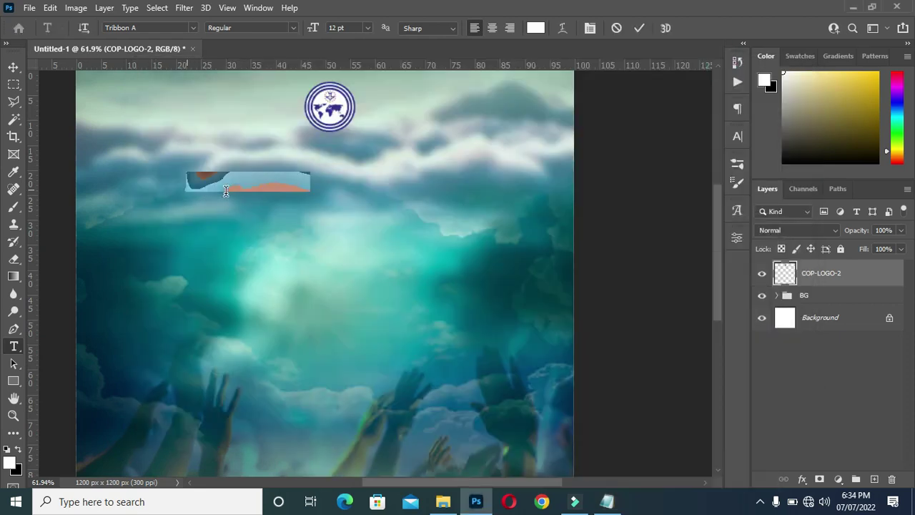
key("ctrl+v")
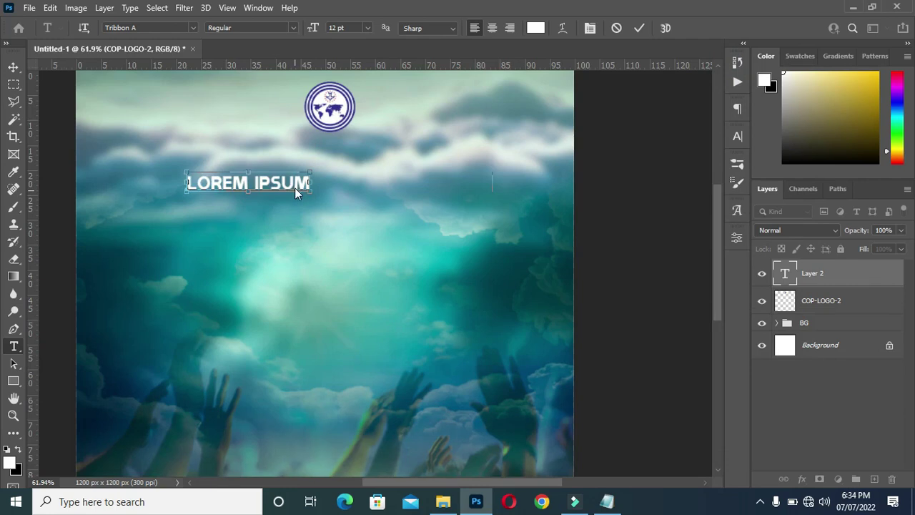
left_click(639, 27)
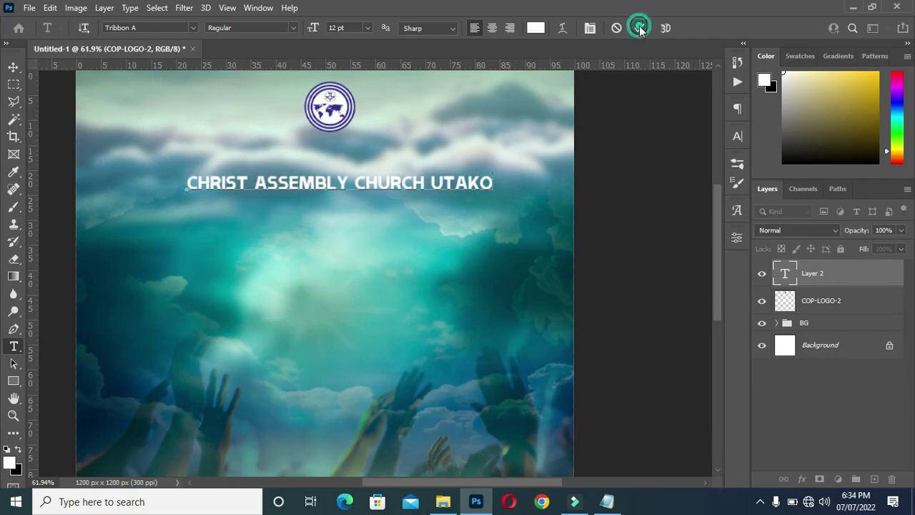
Step: Change the font of the church name text to Highman Trial Regular
left_click(192, 26)
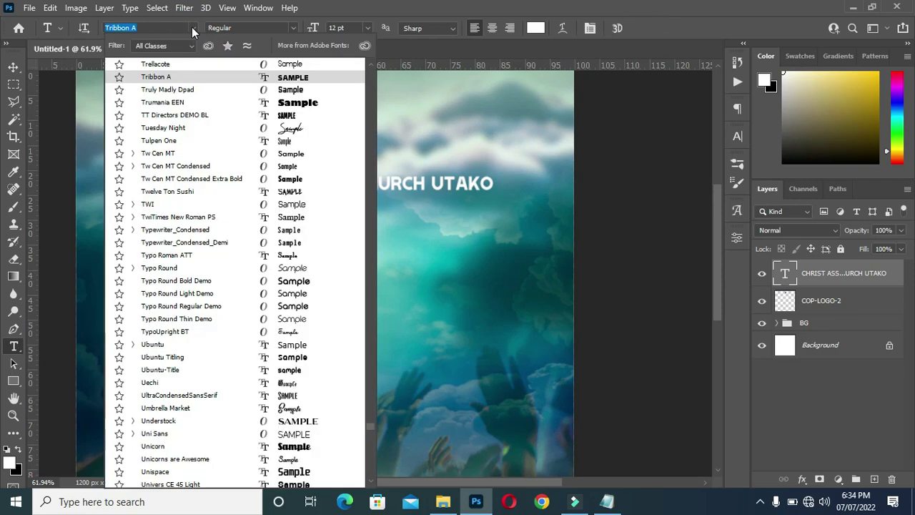
type("h")
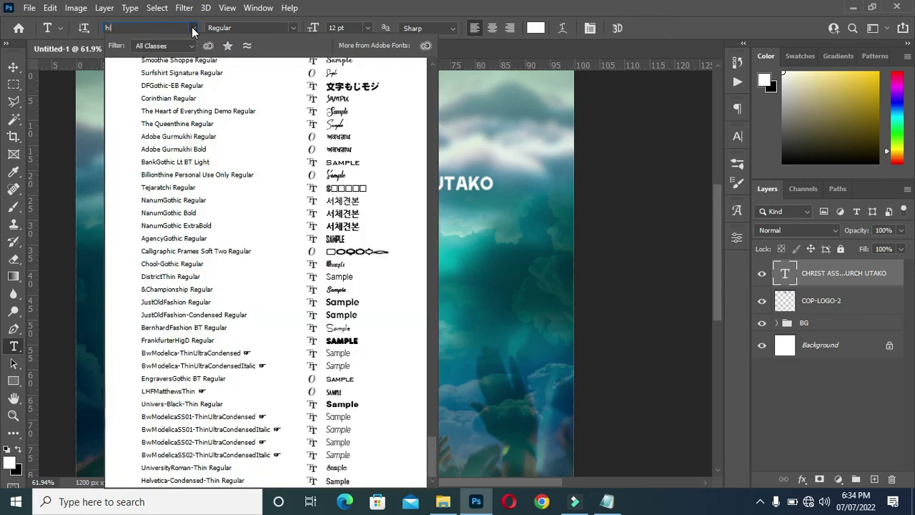
type("ghm")
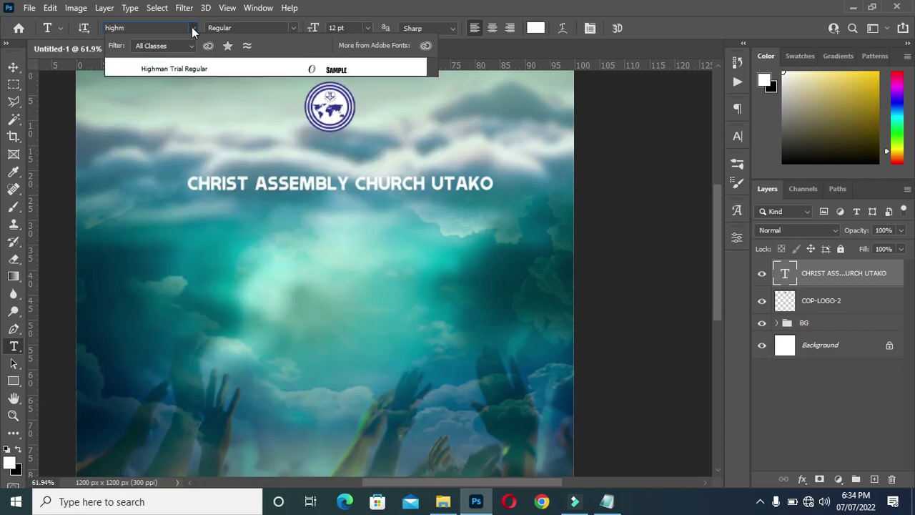
left_click(184, 70)
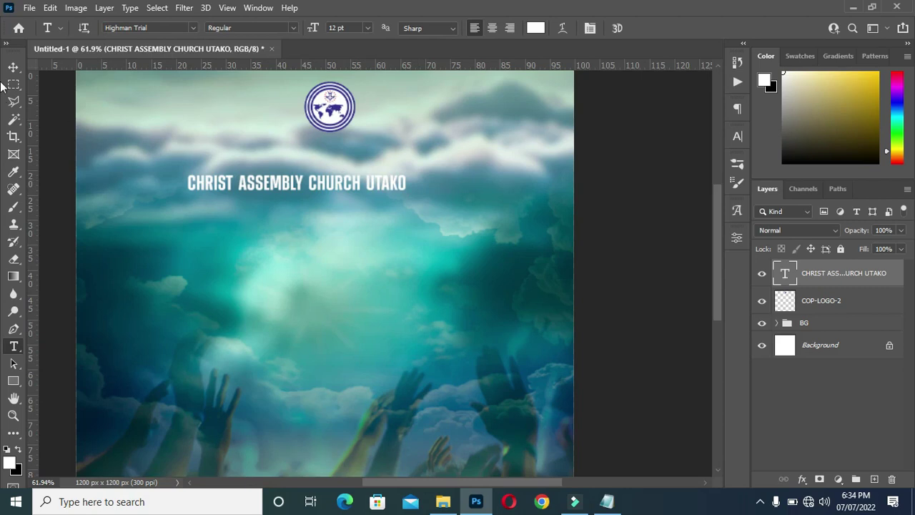
Step: Move the church name up and across so it sits centred just below the round logo
left_click(13, 67)
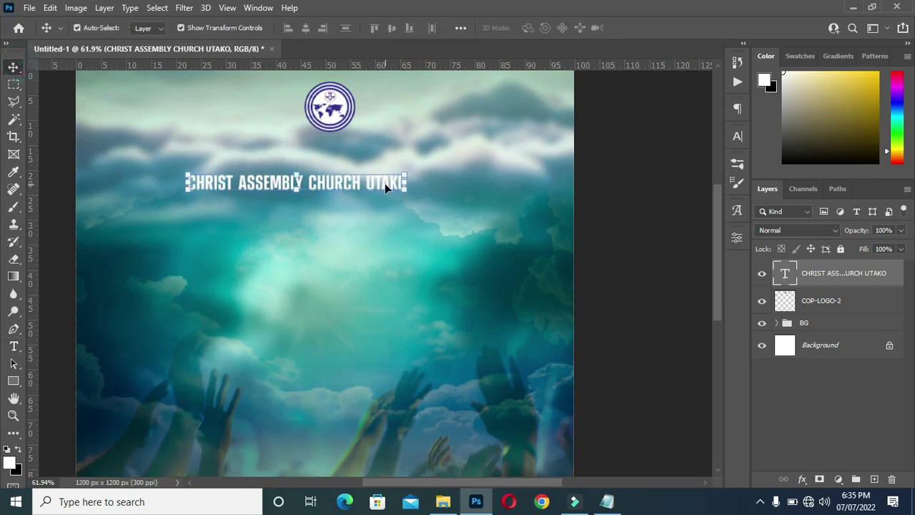
left_click_drag(342, 184, 376, 159)
key("ctrl")
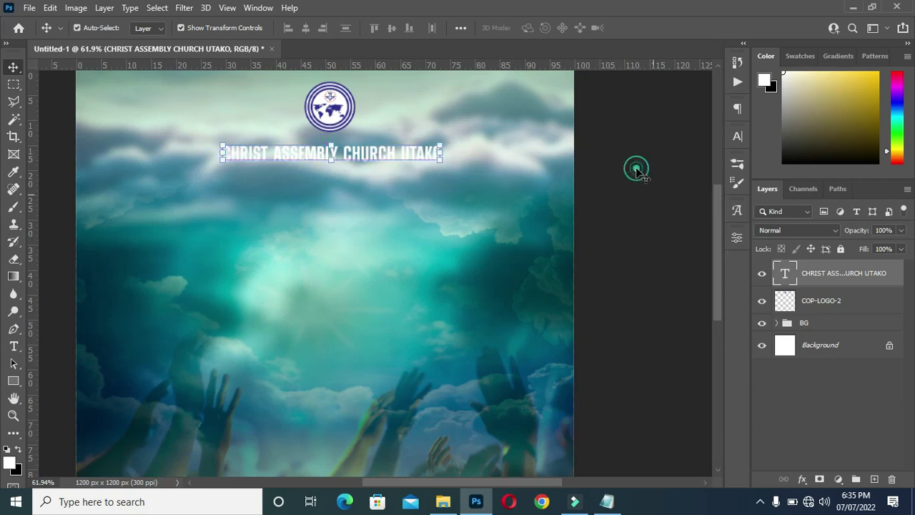
left_click(637, 172)
left_click(357, 157)
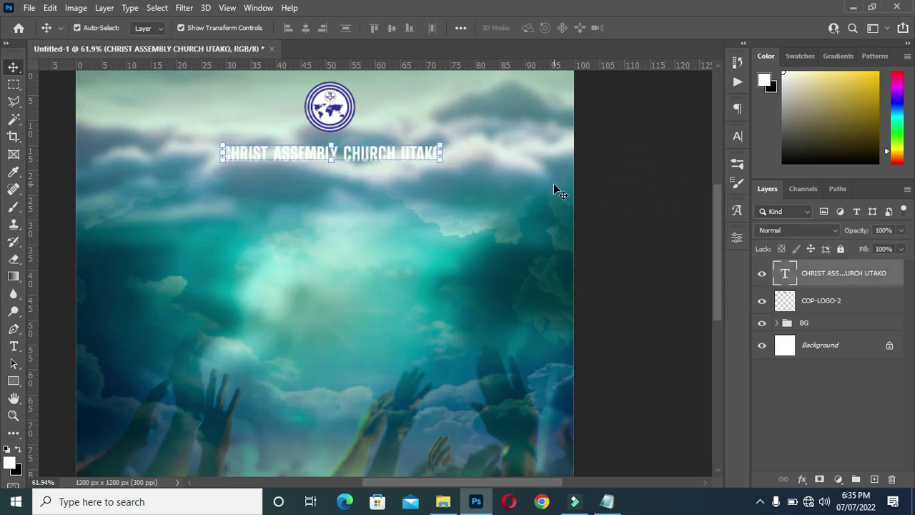
Step: Set the letter tracking of the church name text to 20
left_click(736, 136)
left_click_drag(665, 187, 664, 185)
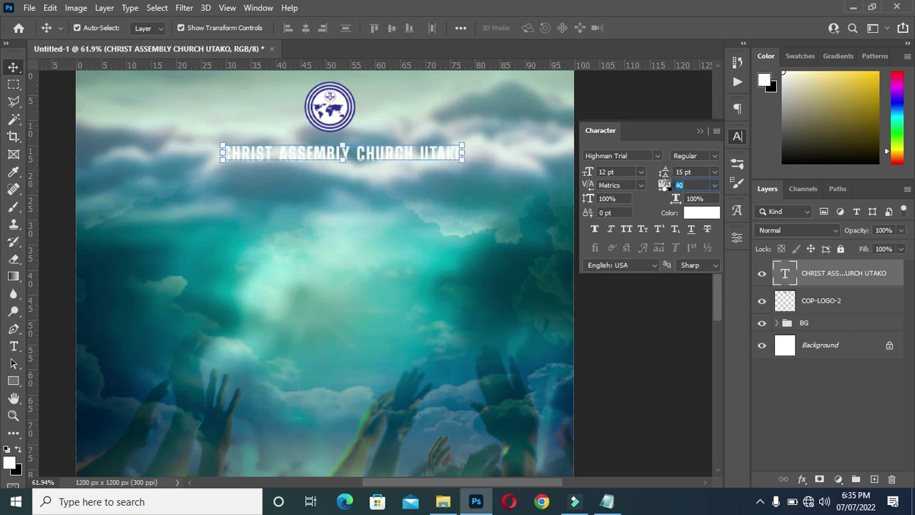
left_click_drag(664, 184, 665, 185)
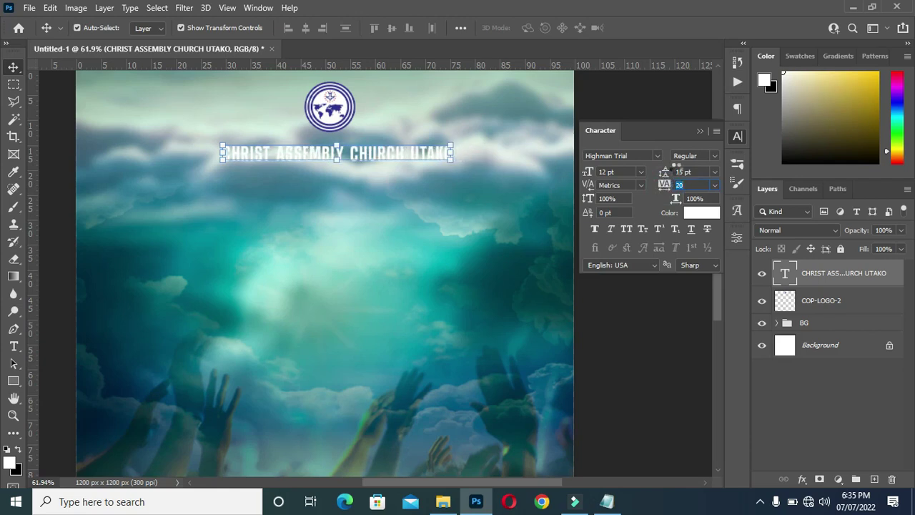
left_click(700, 131)
Step: Align the church name text to the horizontal centre of the canvas and clear the selection
left_click_drag(408, 154, 397, 155)
key("ctrl+a")
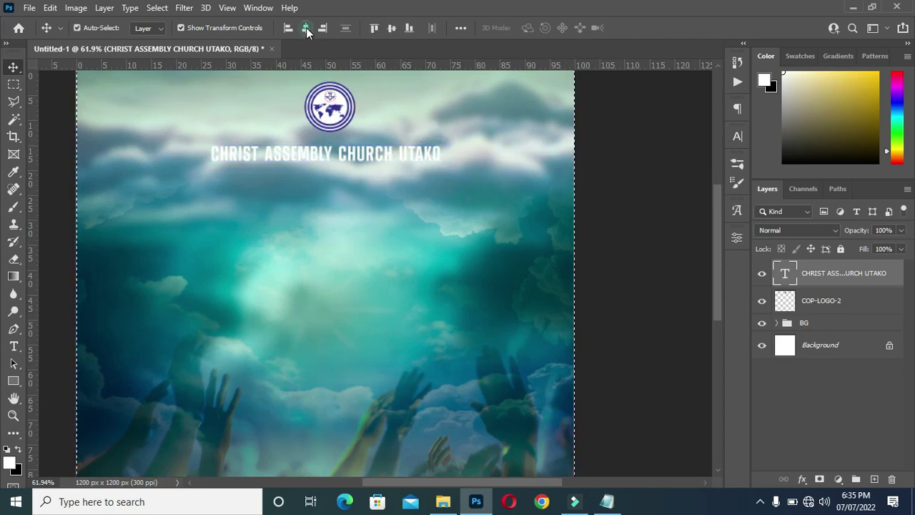
left_click(306, 27)
key("ctrl+d")
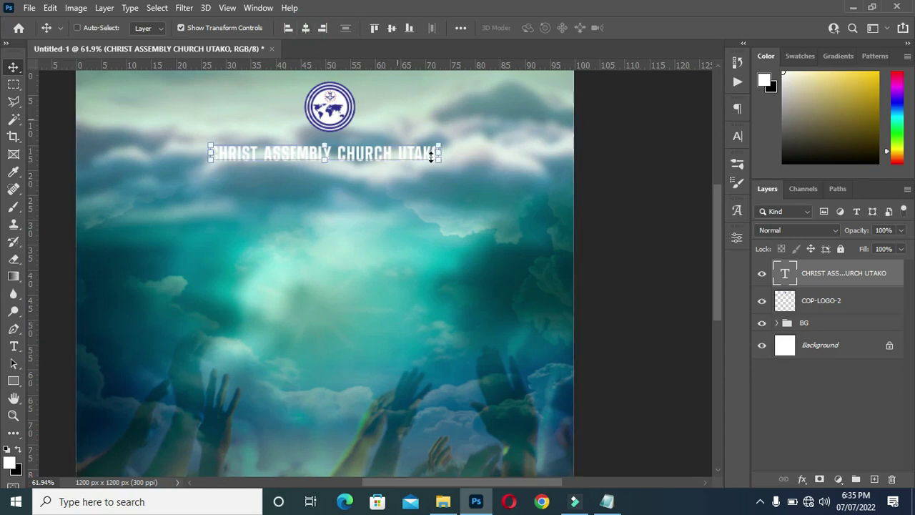
Step: Nudge the church name up about 17 px, closer to the logo
key("Up")
key("Up")
key("Up")
key("Up")
key("Up")
key("Up")
key("Up")
key("Up")
key("Up")
key("Up")
key("Up")
key("Up")
key("Up")
key("Up")
key("Up")
key("Up")
key("Up")
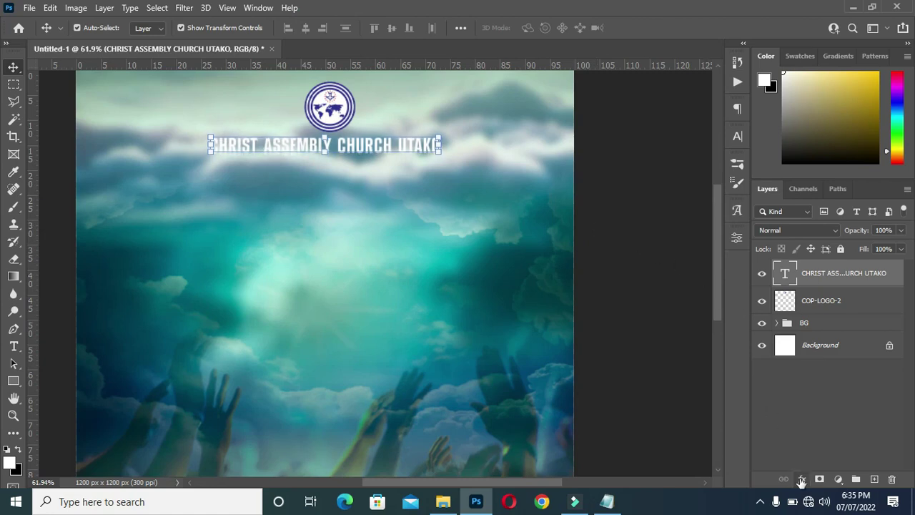
Step: Add a Drop Shadow to the church name text with distance 5 px, spread 10% and size 6 px
left_click(802, 480)
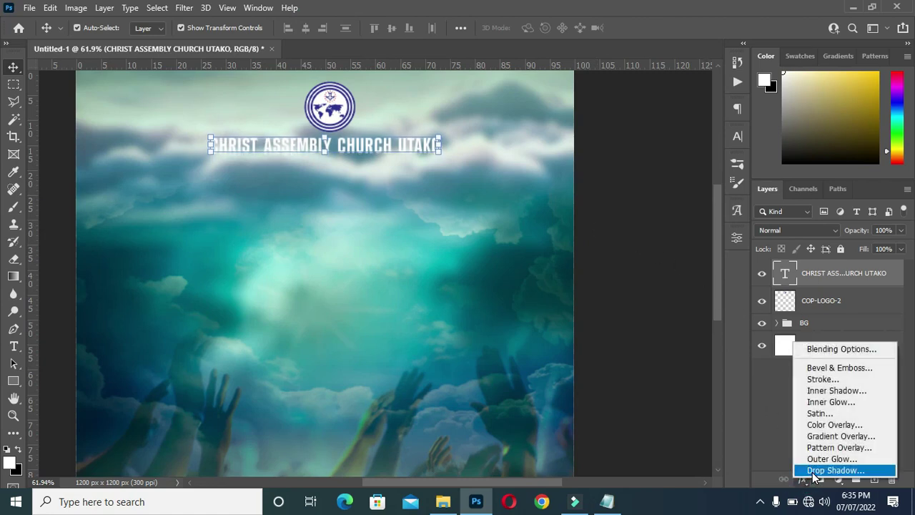
left_click(814, 471)
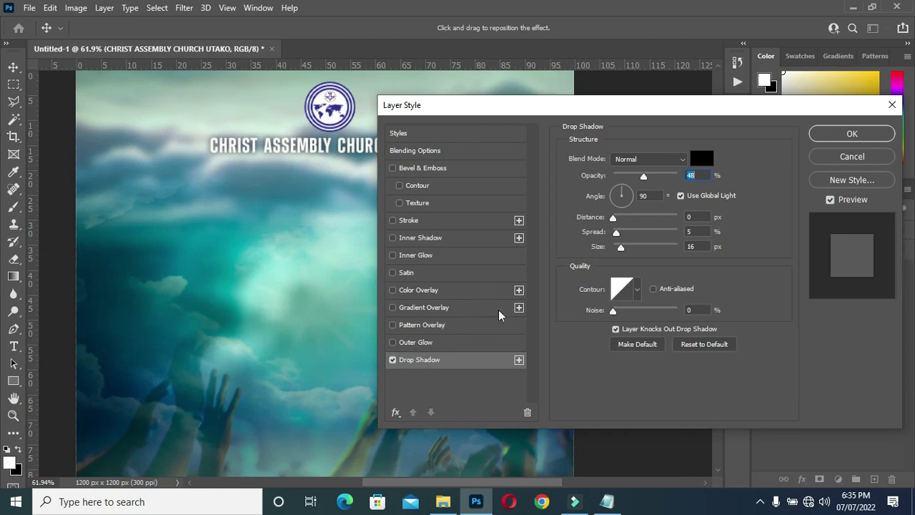
left_click(699, 214)
type("5")
left_click(697, 231)
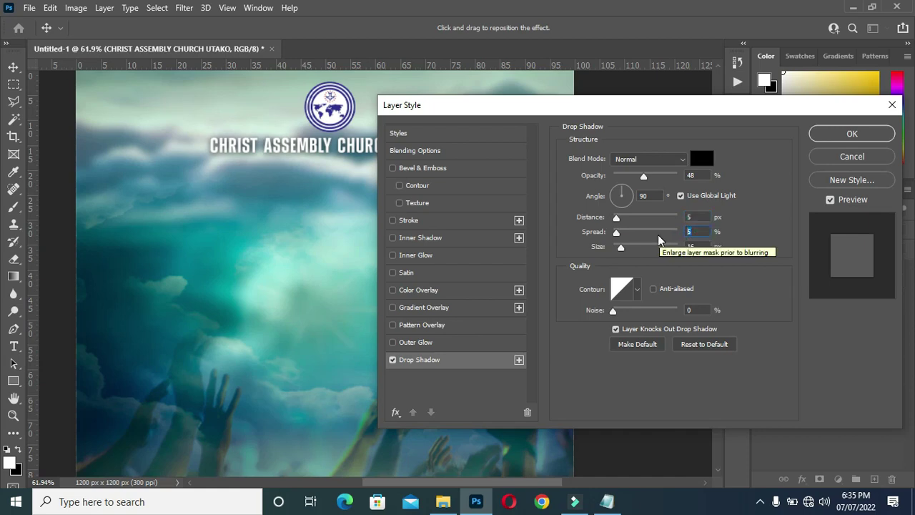
type("10")
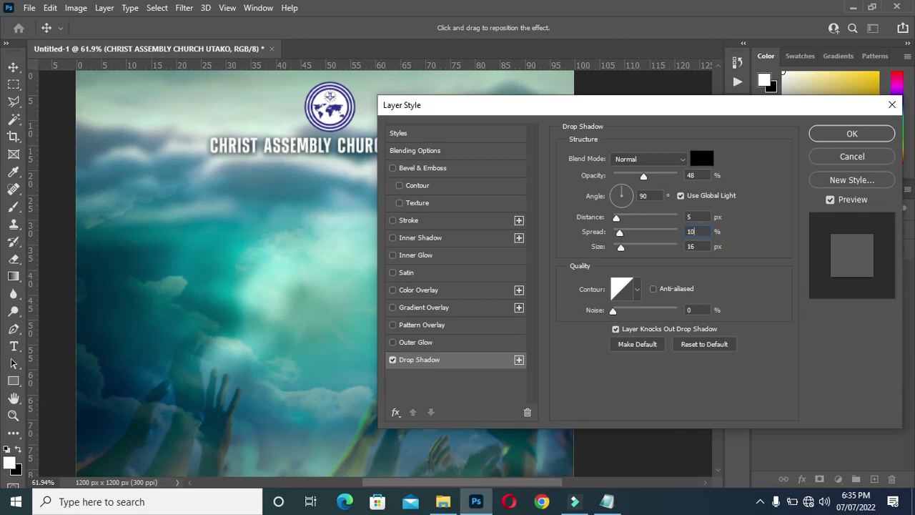
left_click(694, 246)
type("6")
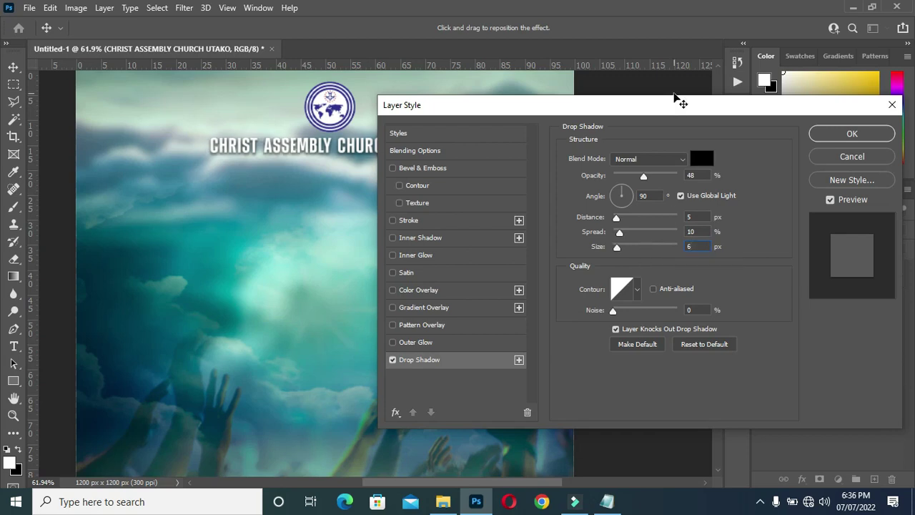
left_click_drag(676, 111, 699, 161)
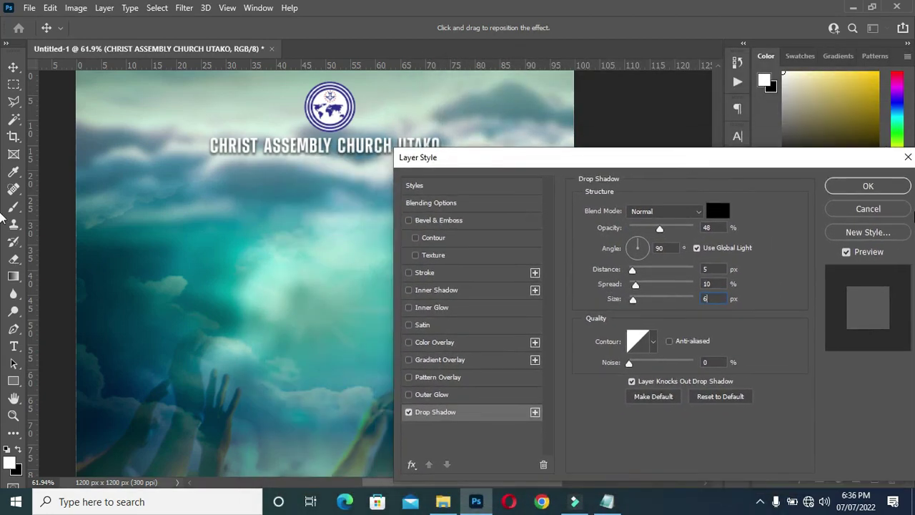
left_click(858, 184)
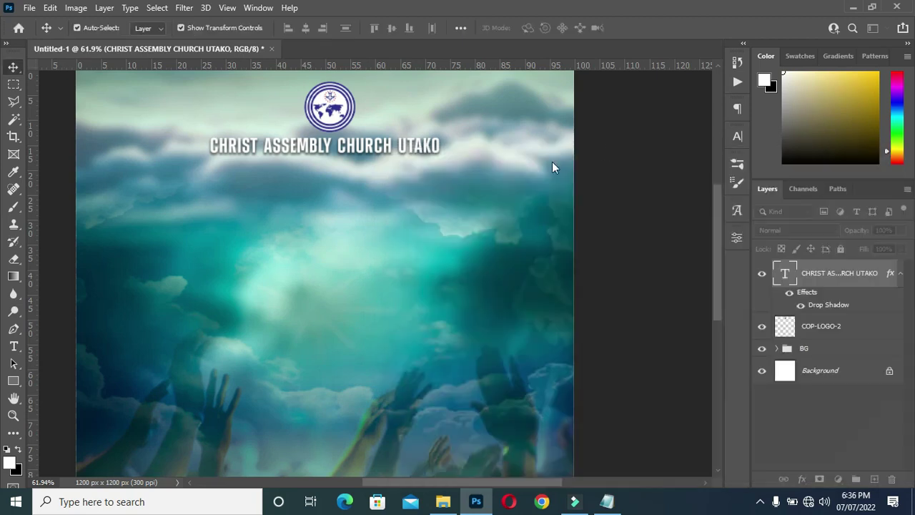
Step: Duplicate the church name text and place the copy directly below the original line
scroll(356, 150, "down", 3)
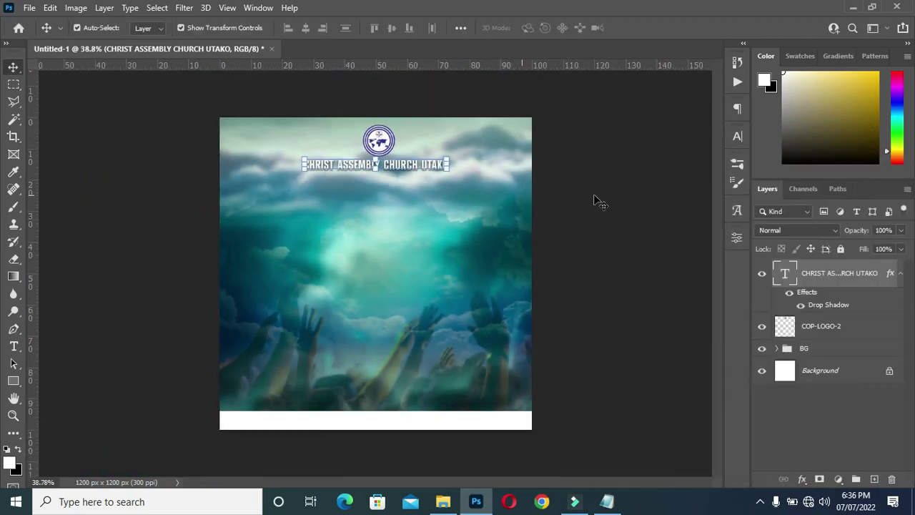
left_click(594, 196)
scroll(421, 178, "up", 2)
scroll(407, 154, "up", 1)
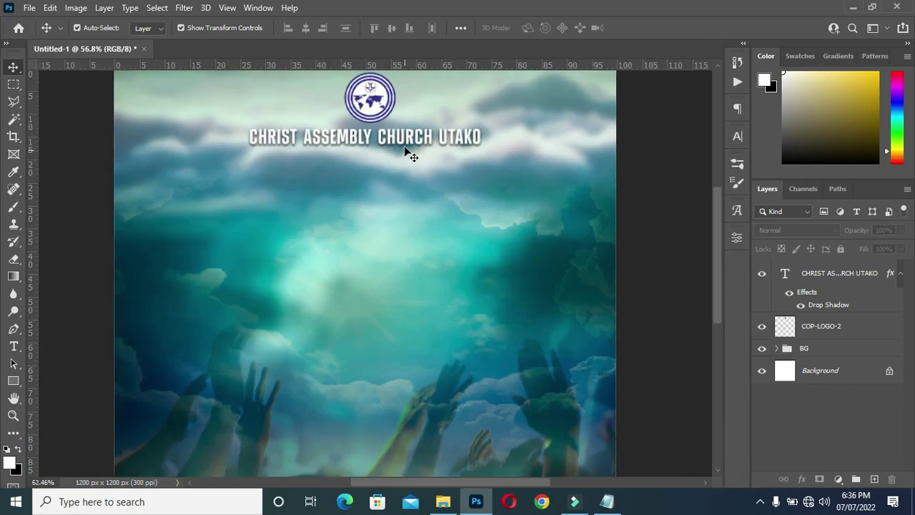
left_click(401, 137)
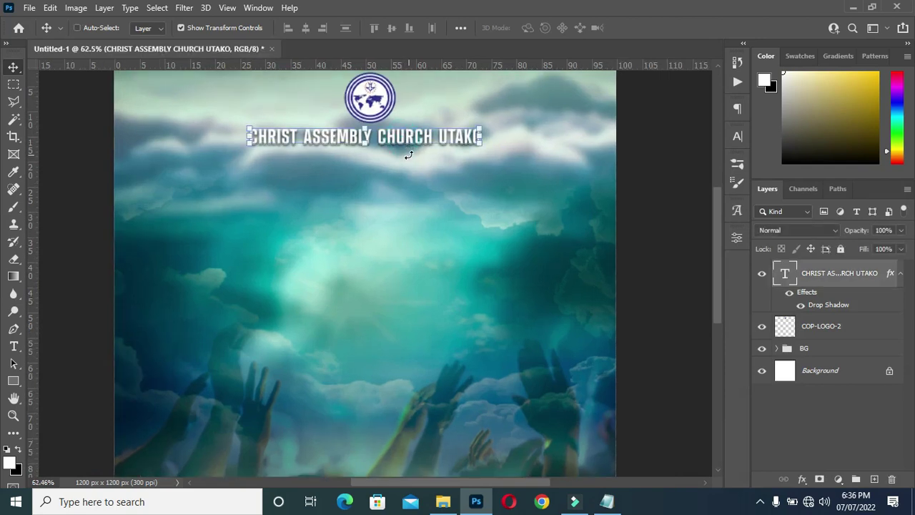
key("ctrl+j")
mouse_move(405, 151)
left_mouse_down()
mouse_move(403, 179)
mouse_move(403, 169)
left_mouse_up()
Step: Copy the word Present: from the Notepad document and replace the duplicated church name's text with it
key("t")
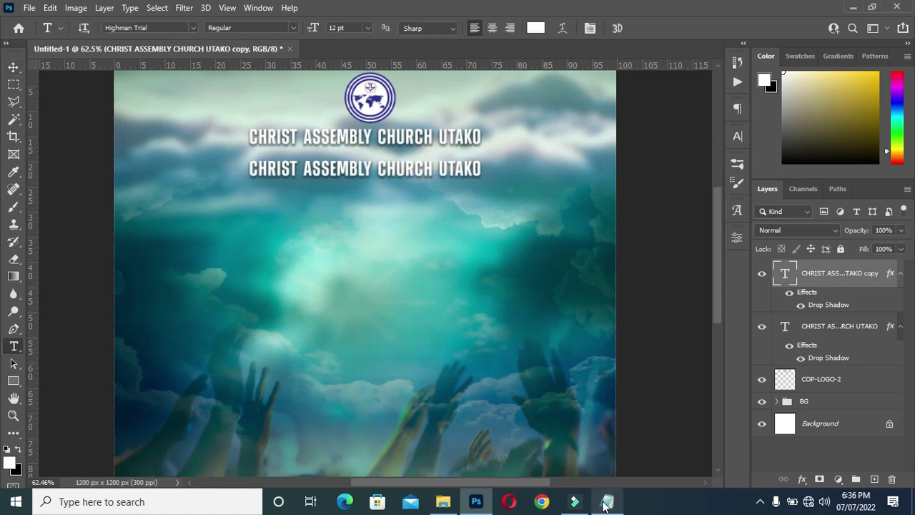
left_click(606, 501)
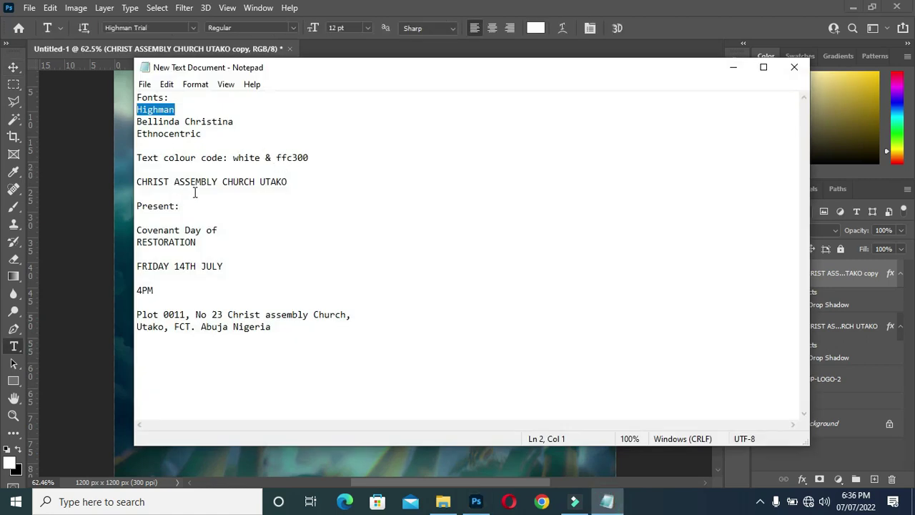
key("ctrl+c")
left_click_drag(184, 206, 136, 206)
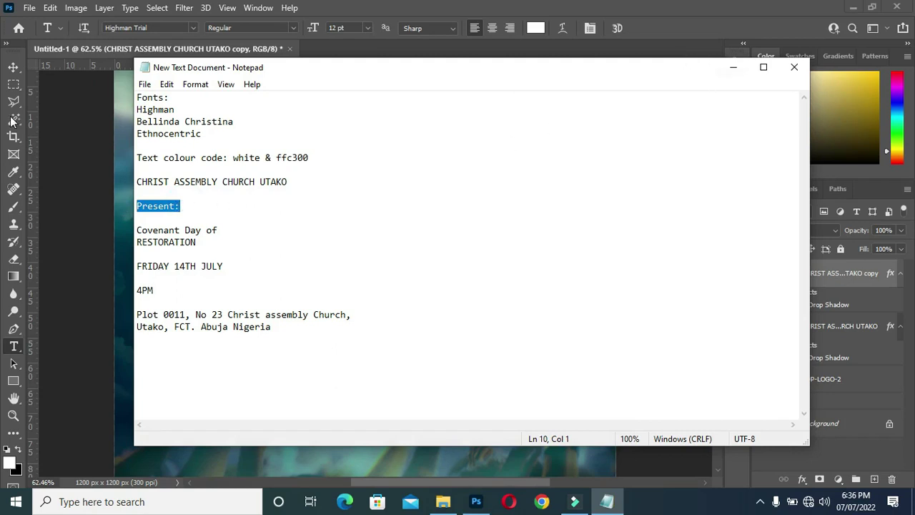
left_click_drag(138, 123, 237, 121)
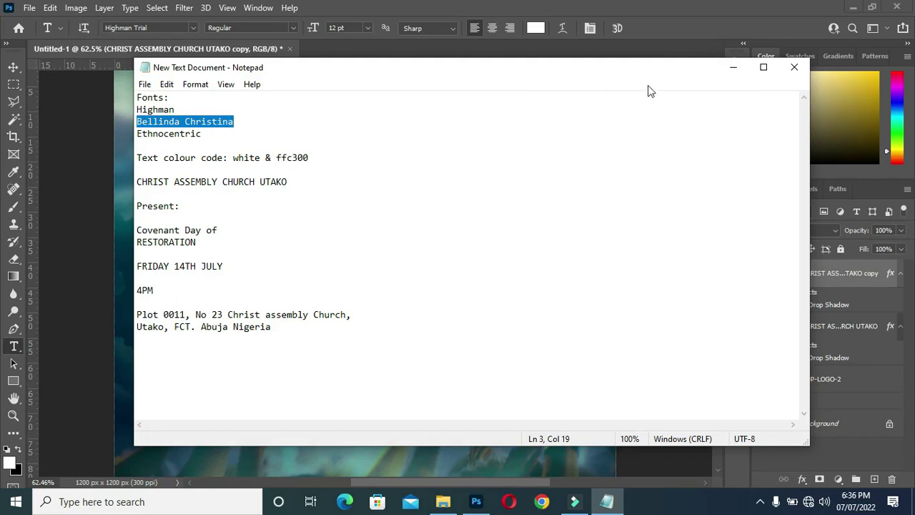
left_click(733, 67)
triple_click(428, 184)
key("ctrl+v")
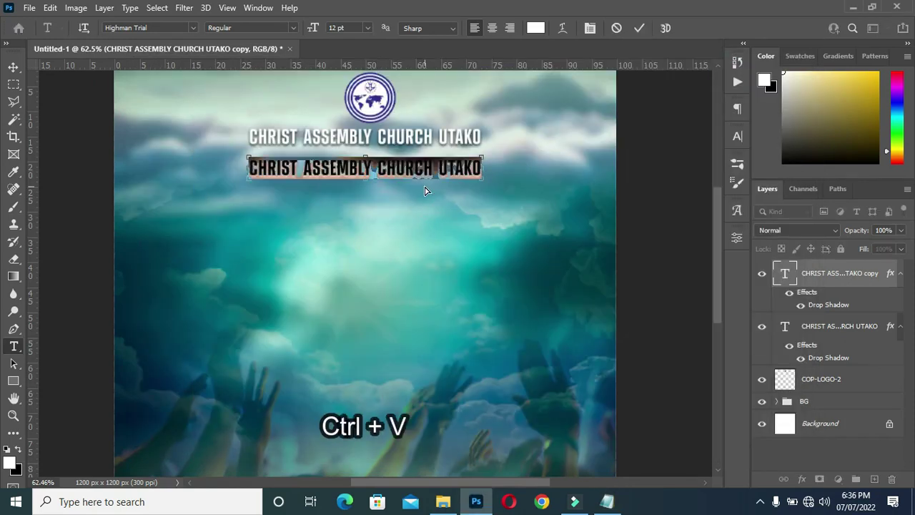
left_click(639, 28)
Step: Set the Present: text in Bellinda Christina and enlarge it to about 172%, centred below the church name
left_click(194, 28)
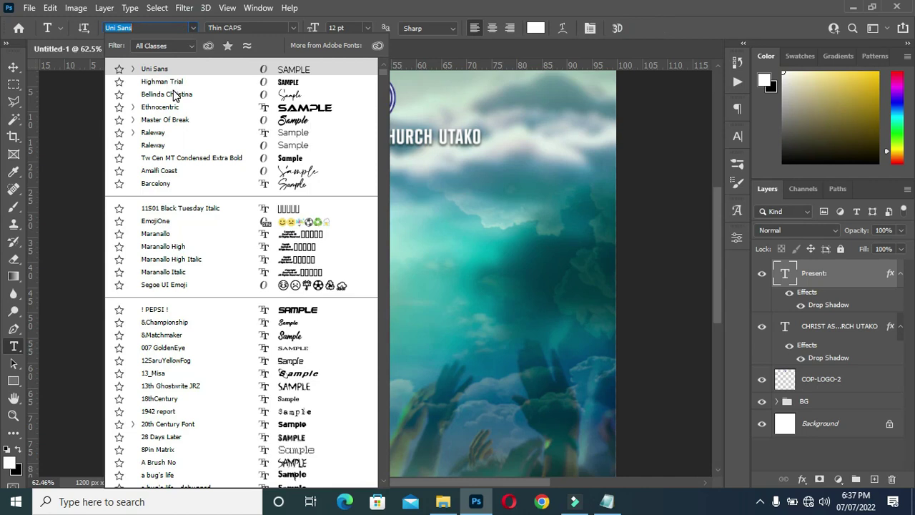
left_click(174, 94)
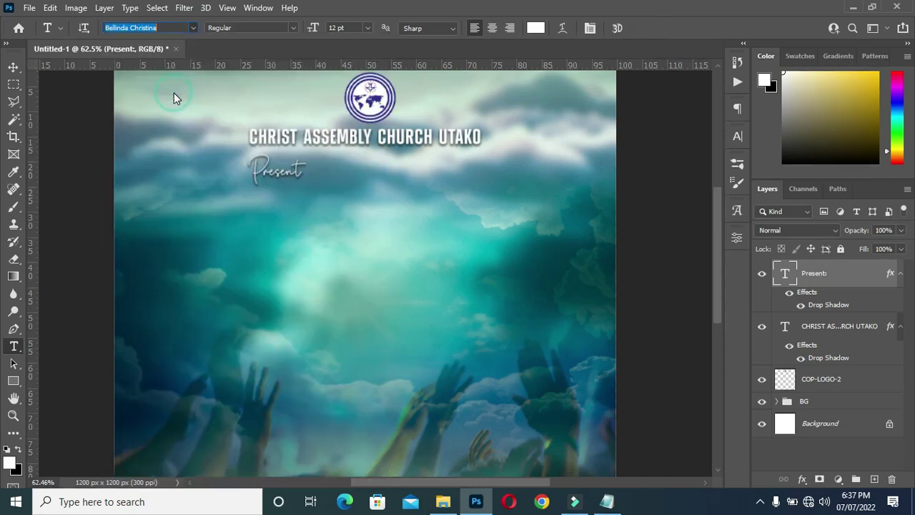
left_click(13, 67)
left_click_drag(287, 172, 363, 183)
left_click(664, 29)
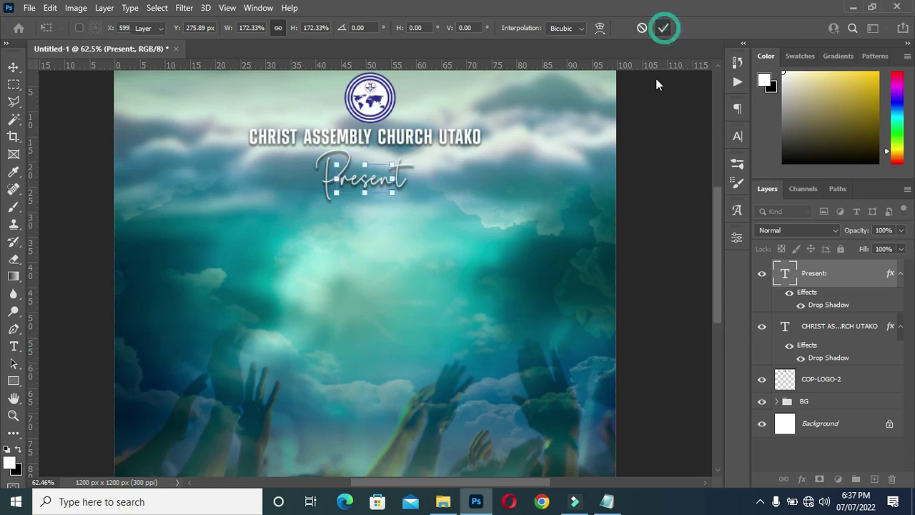
Step: Collapse both text layers' effects lists and set the Present text's Drop Shadow opacity to 86%
left_click(895, 326)
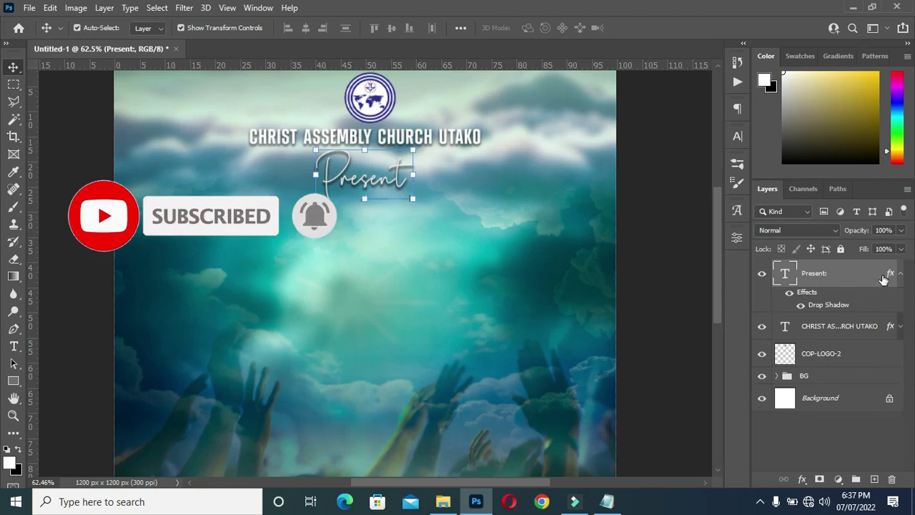
left_click(900, 274)
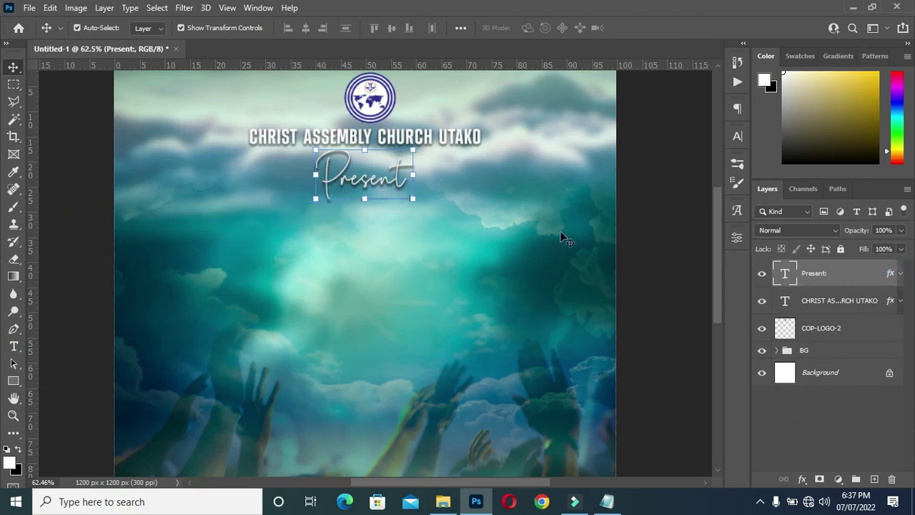
left_click(627, 259)
left_click(361, 183)
left_click(801, 479)
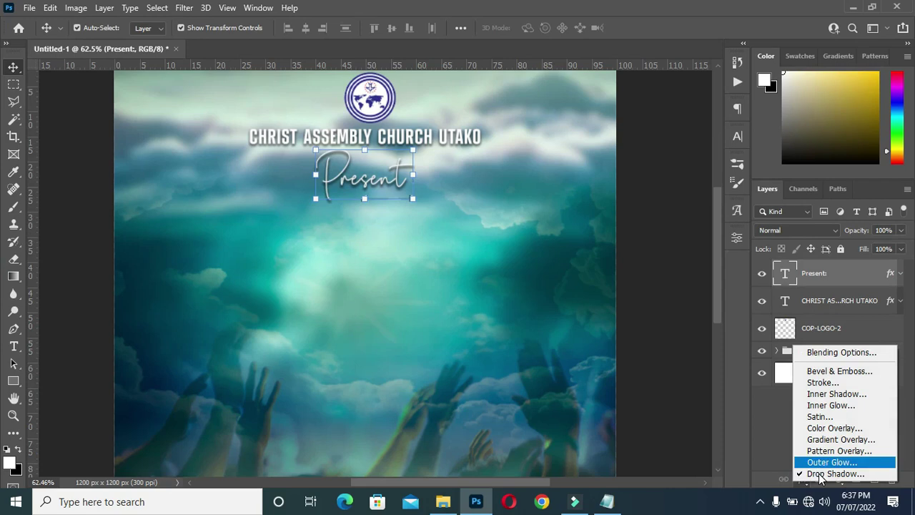
left_click(820, 461)
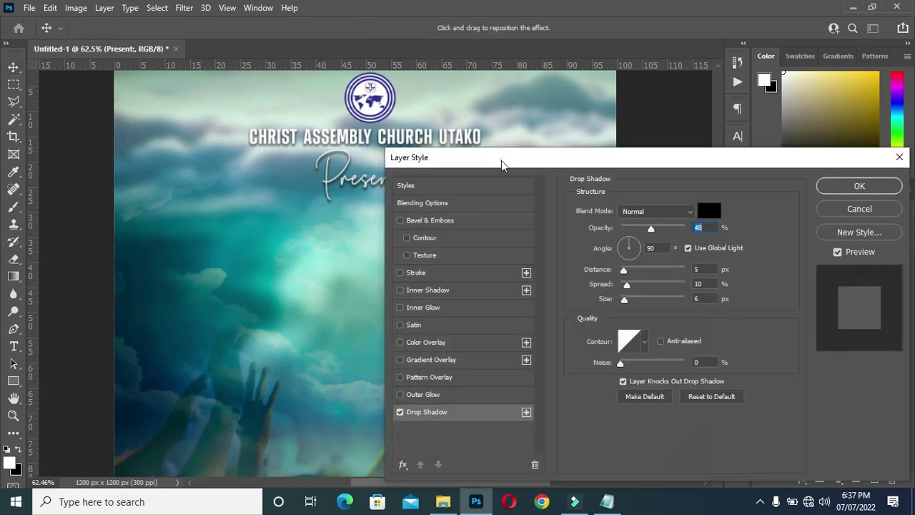
left_click_drag(556, 154, 590, 140)
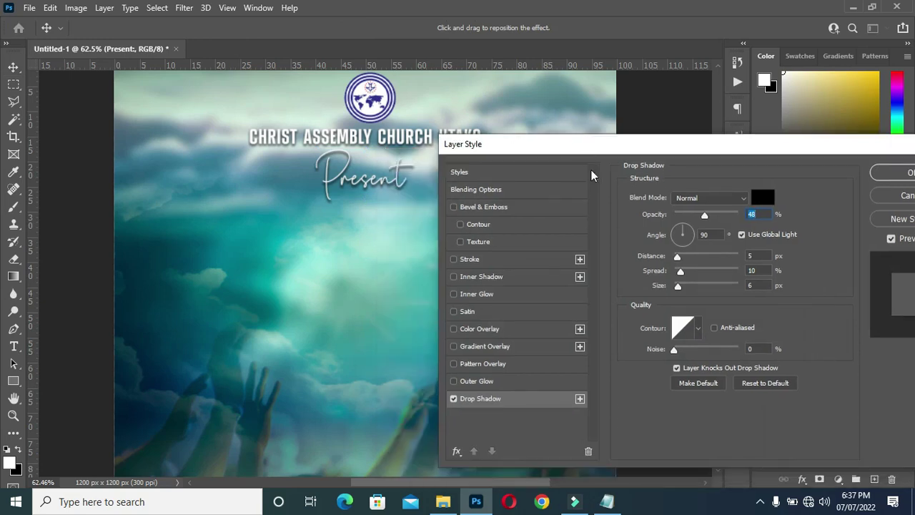
left_click(759, 214)
type("86")
left_click_drag(826, 154, 664, 163)
left_click(714, 174)
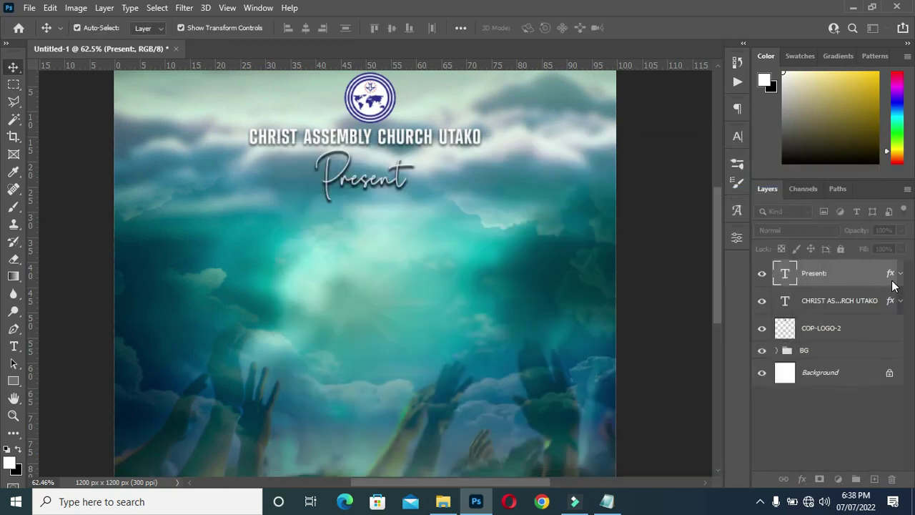
Step: Set the Drop Shadow opacity of the CHRIST ASSEMBLY CHURCH UTAKO text to 86%
left_click(891, 303)
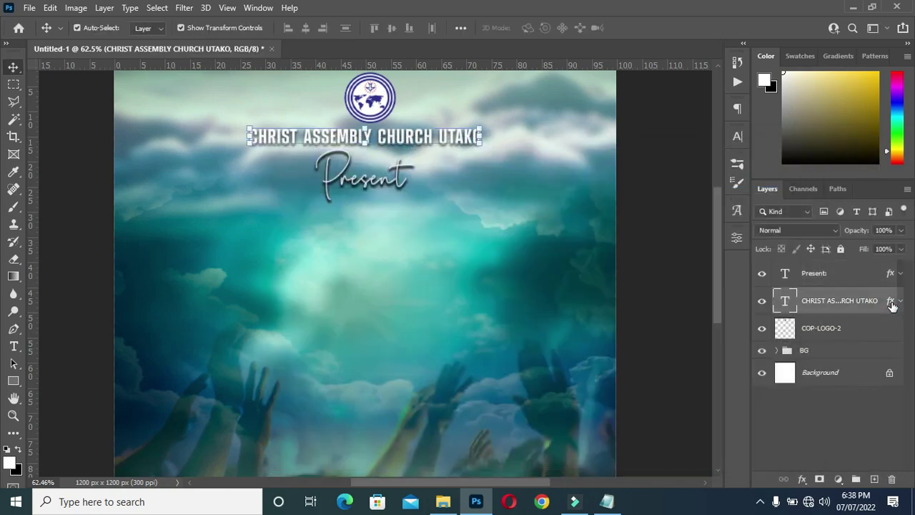
left_click(891, 303)
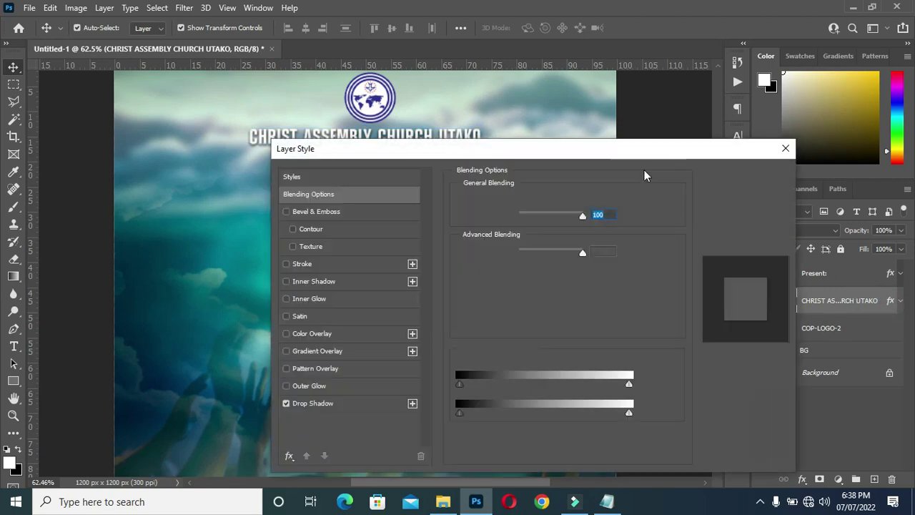
left_click_drag(548, 149, 681, 104)
left_click(476, 359)
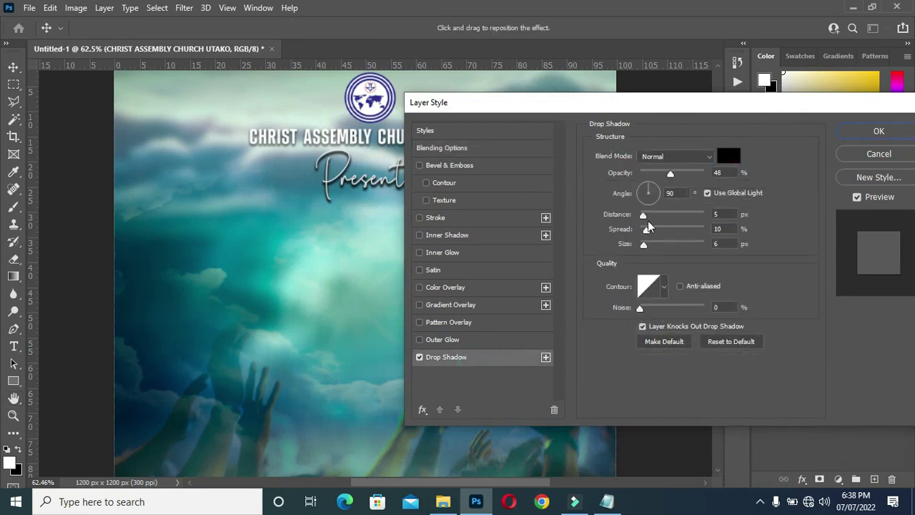
left_click_drag(719, 173, 692, 180)
type("6")
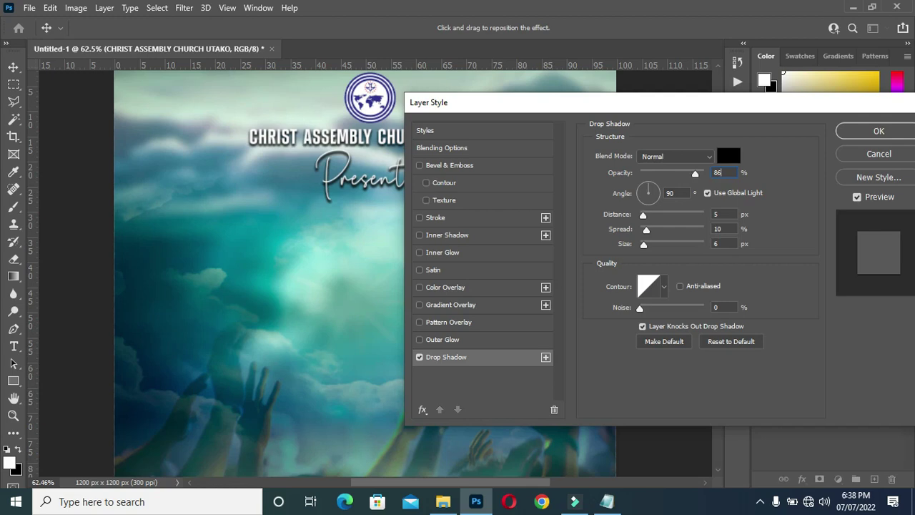
left_click(879, 131)
key("Return")
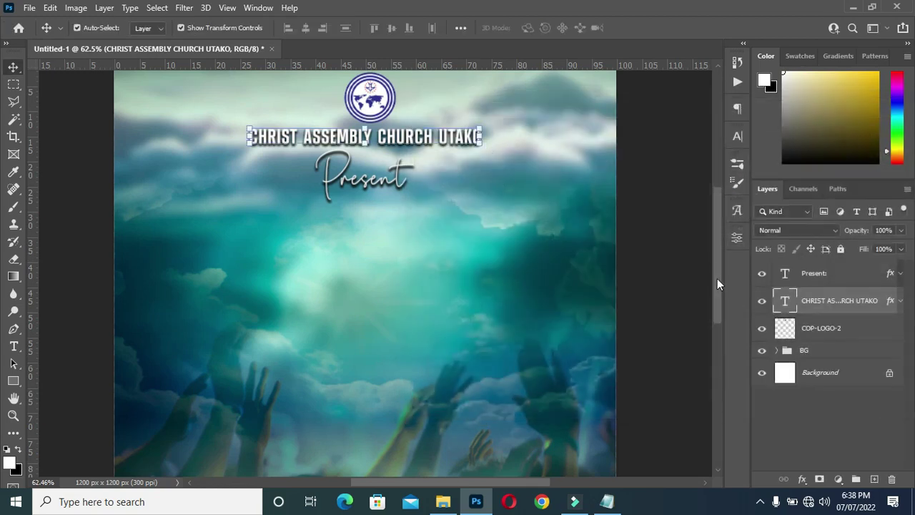
Step: Switch to the Notepad document and copy the line Covenant Day of
left_click_drag(717, 278, 714, 284)
left_click(679, 257)
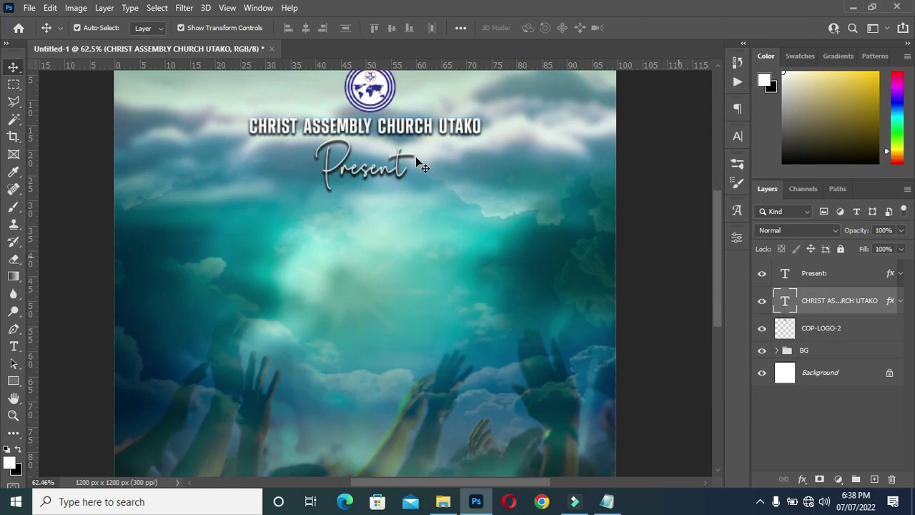
key("ctrl+0")
scroll(383, 152, "up", 1)
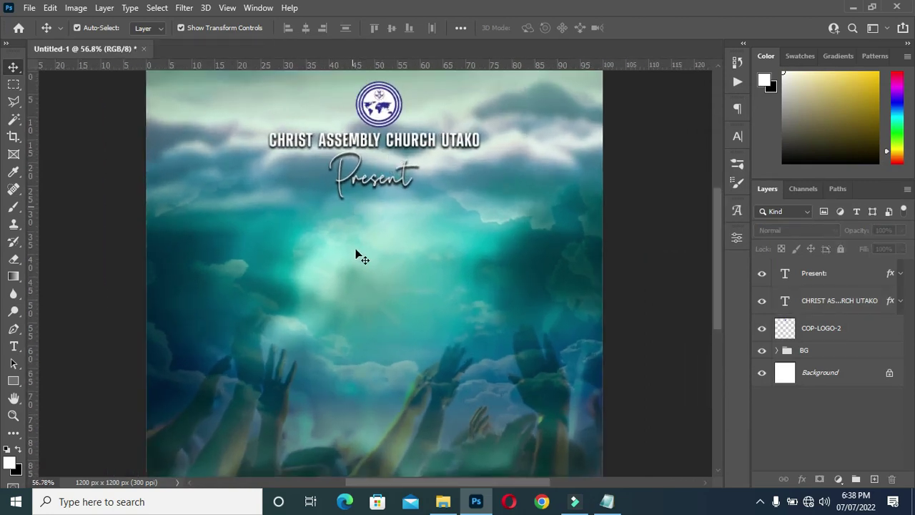
left_click(607, 503)
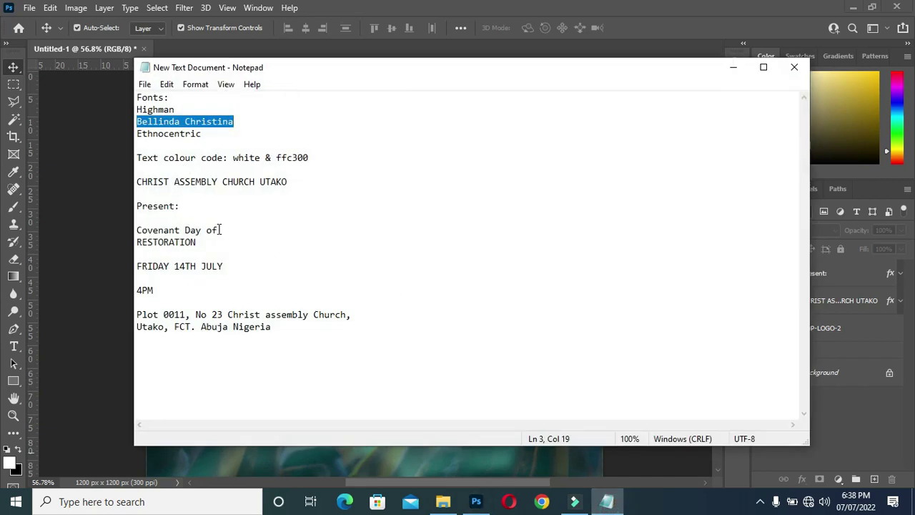
left_click_drag(219, 230, 137, 230)
key("ctrl+c")
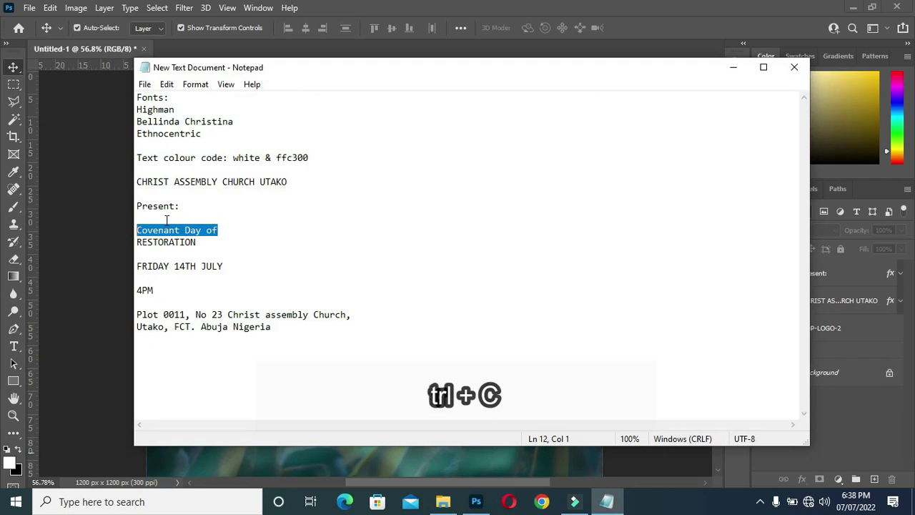
left_click(732, 67)
Step: Duplicate the Present text below the original and replace the copy's wording with Covenant Day of
left_click(372, 187)
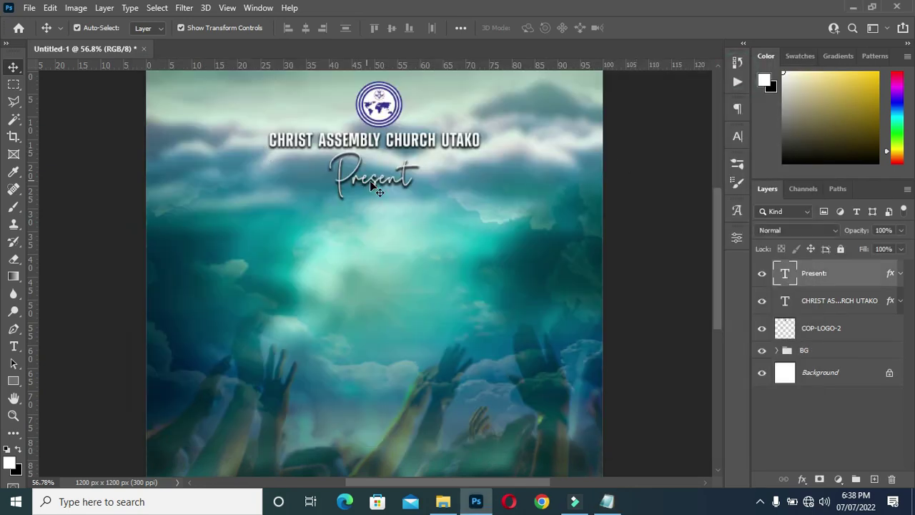
key("ctrl+j")
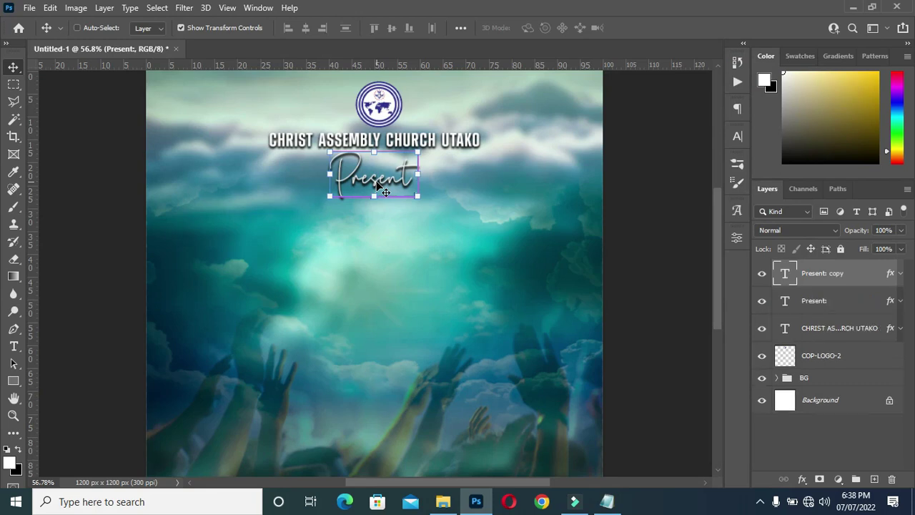
left_click_drag(377, 185, 374, 239)
double_click(374, 238)
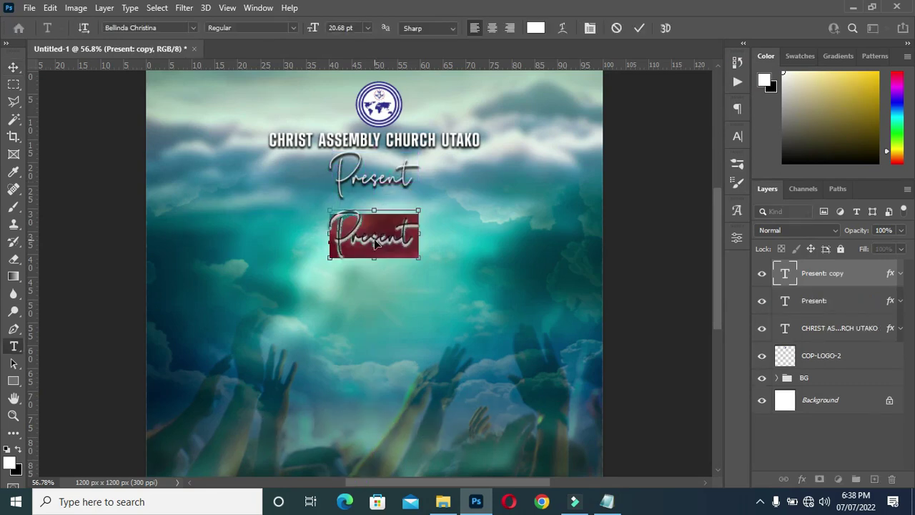
key("ctrl+v")
left_click(638, 28)
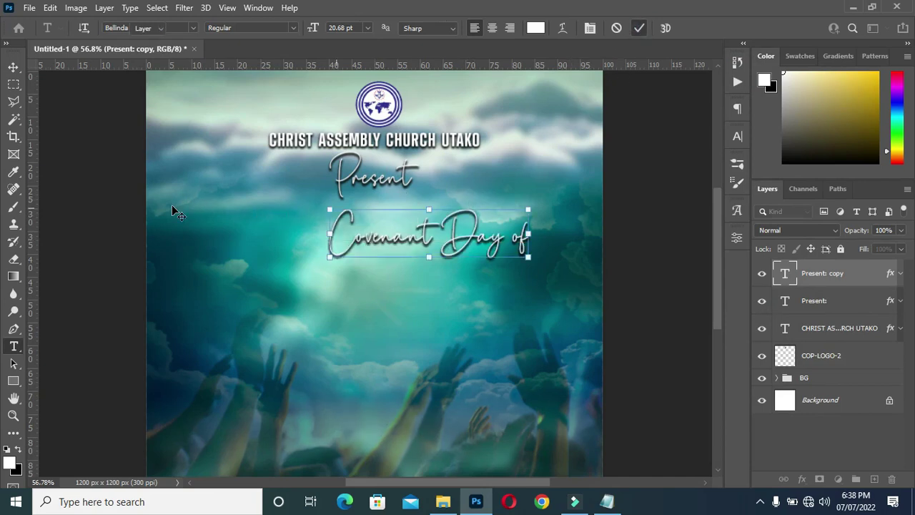
Step: Centre the Covenant Day of text horizontally on the whole canvas and clear the selection
key("v")
key("ctrl+a")
left_click(305, 28)
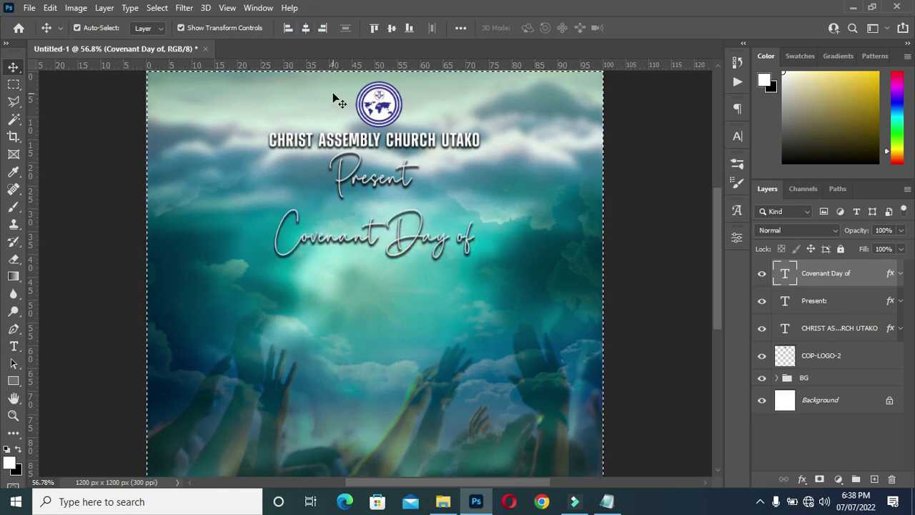
key("ctrl")
key("ctrl+d")
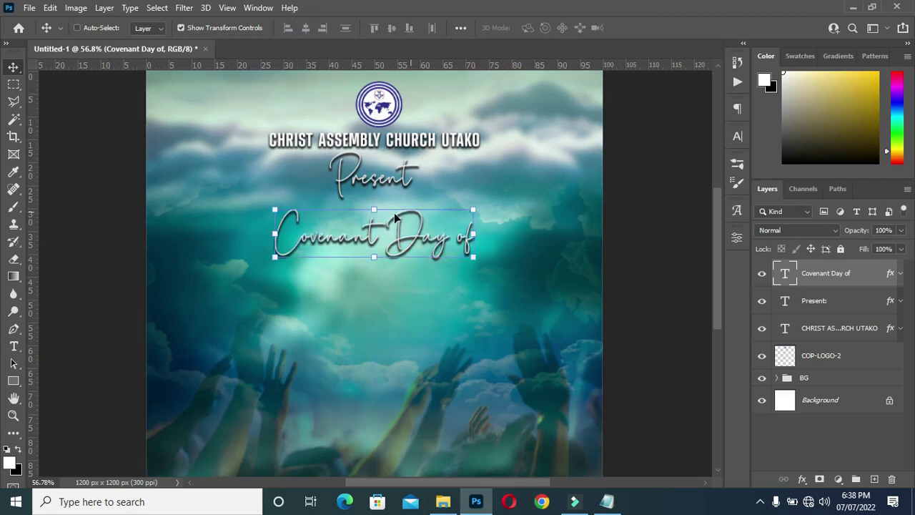
Step: Enlarge the Covenant Day of text to about 129% and nudge it up closer beneath Present
left_click_drag(369, 243, 374, 282)
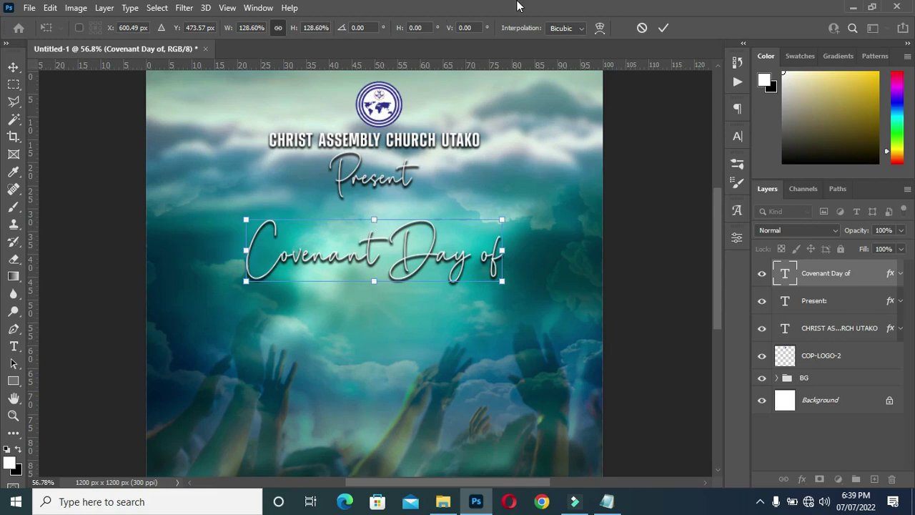
key("Up")
key("Up")
key("Up")
key("Up")
key("Up")
key("Up")
key("Up")
key("Up")
key("Up")
key("Up")
key("Up")
key("Up")
key("Up")
key("Up")
key("Up")
key("Up")
key("Up")
key("Up")
key("Up")
key("Up")
key("Up")
key("Up")
key("Up")
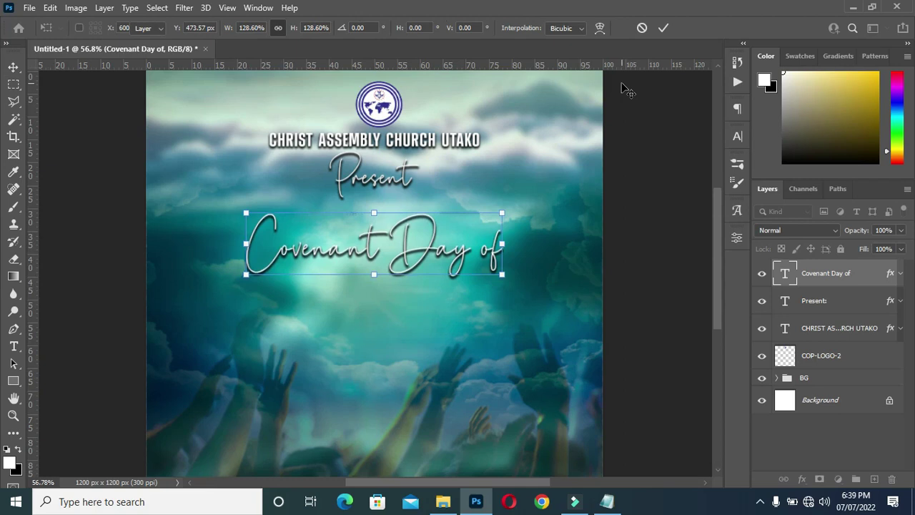
key("Up")
key("Up")
key("Up")
key("Up")
left_click(664, 28)
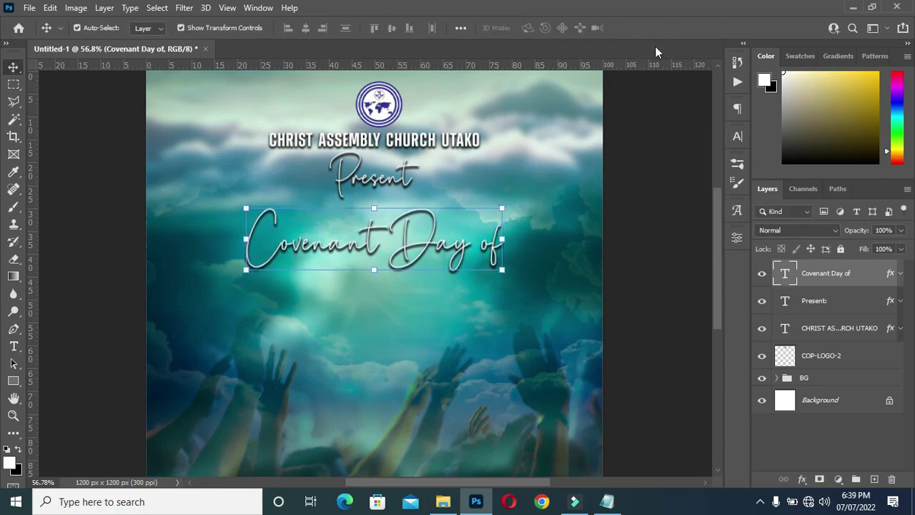
Step: Add a new text layer below Covenant Day of with the word RESTORATION copied from the Notepad document
left_click(639, 259)
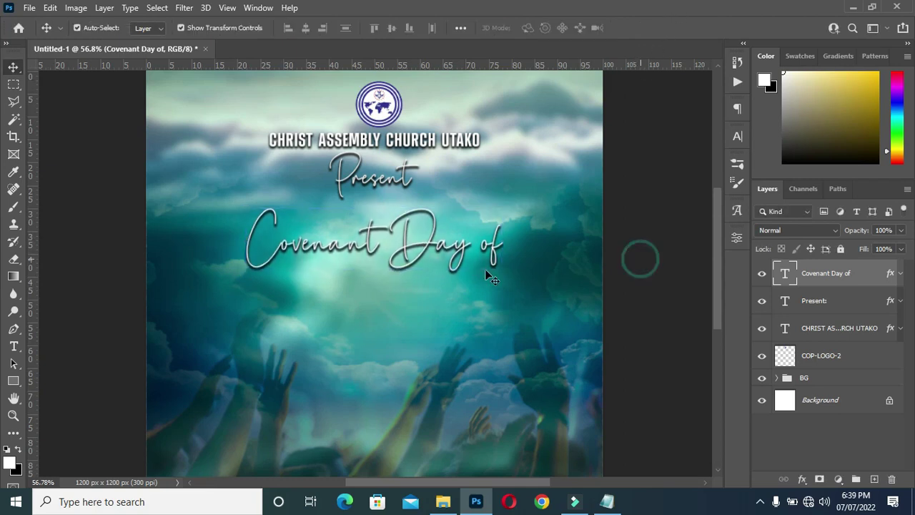
key("t")
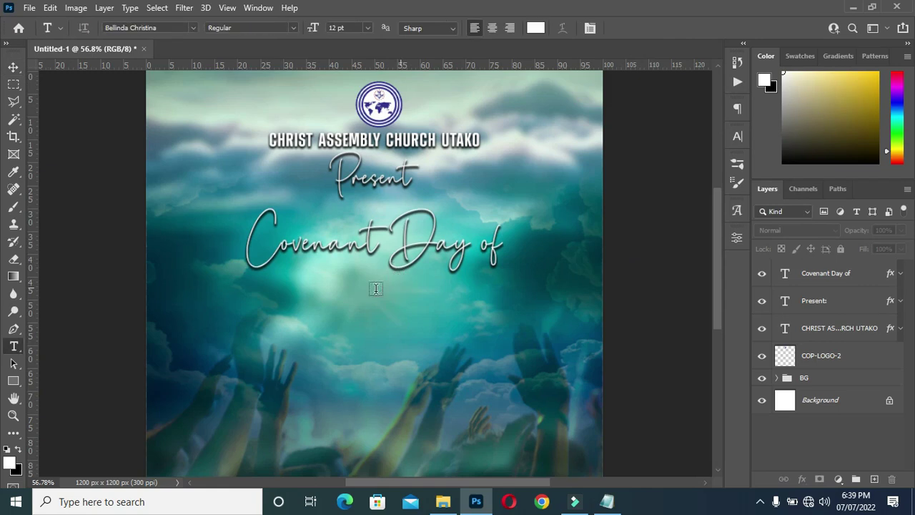
left_click(264, 300)
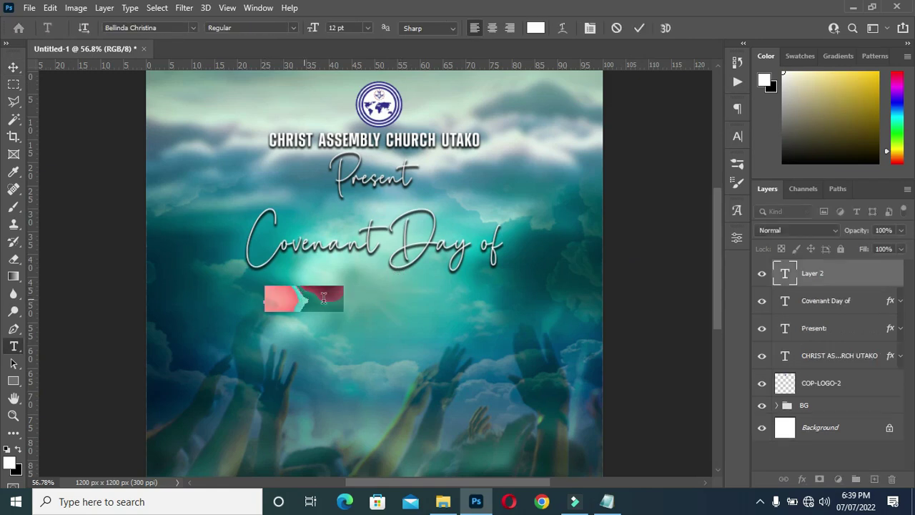
left_click(606, 501)
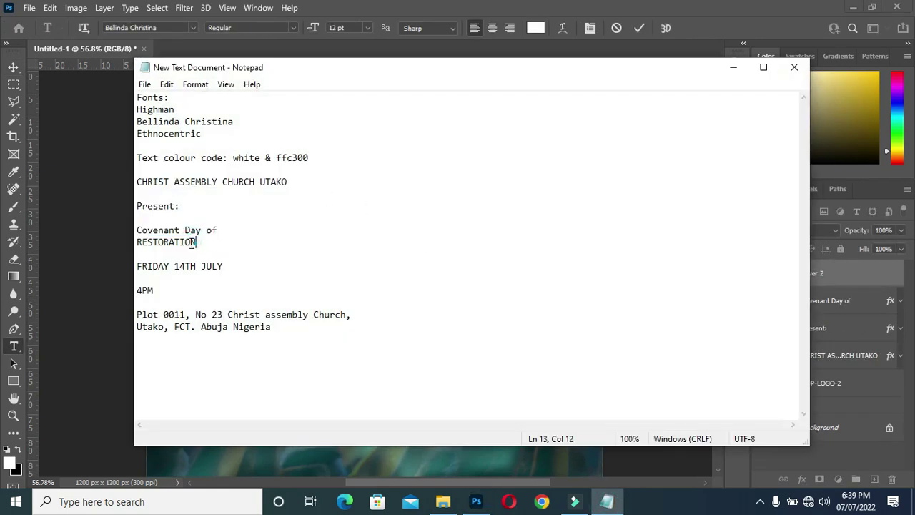
left_click_drag(198, 242, 136, 241)
key("ctrl+c")
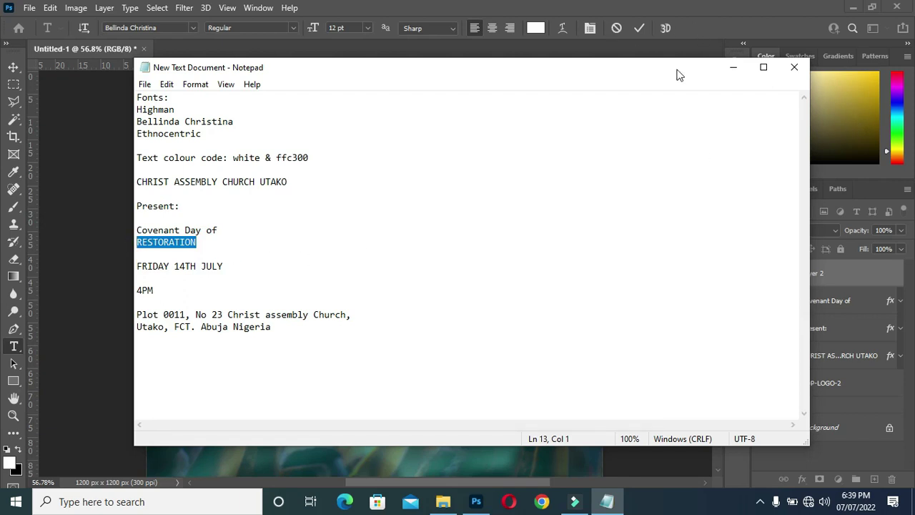
left_click(733, 67)
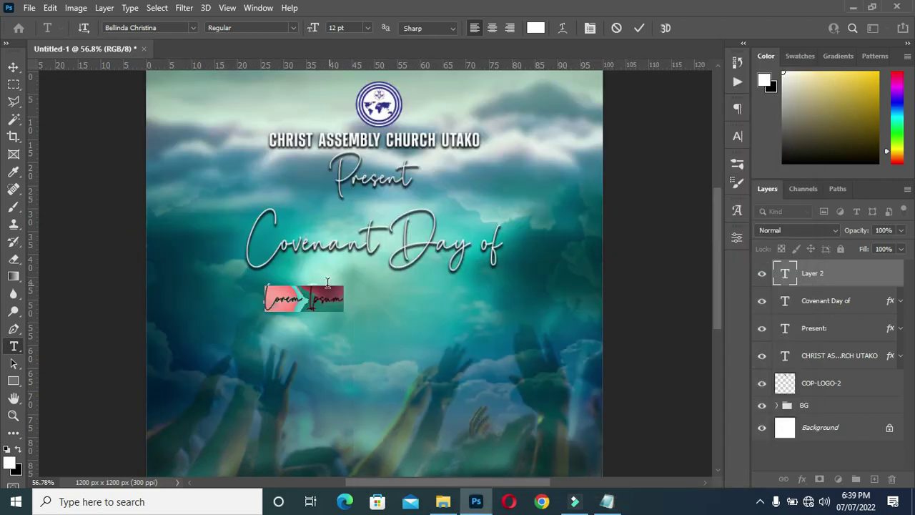
key("ctrl+v")
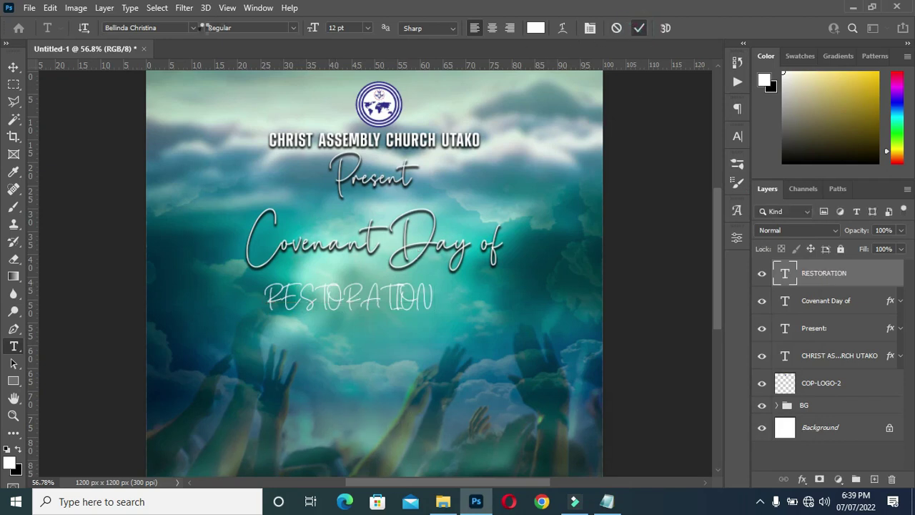
Step: Set the RESTORATION text in the Ethnocentric font and enlarge it to about 184% beneath Covenant Day of
left_click(192, 28)
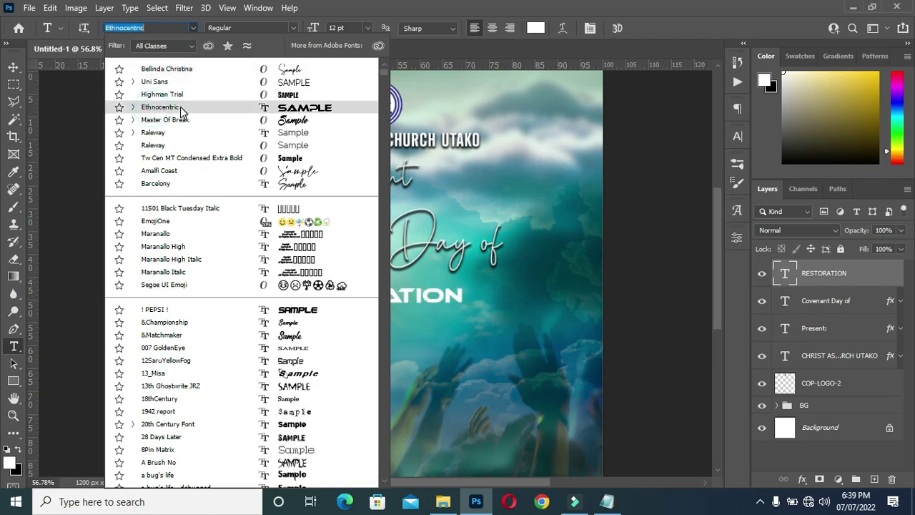
left_click(154, 109)
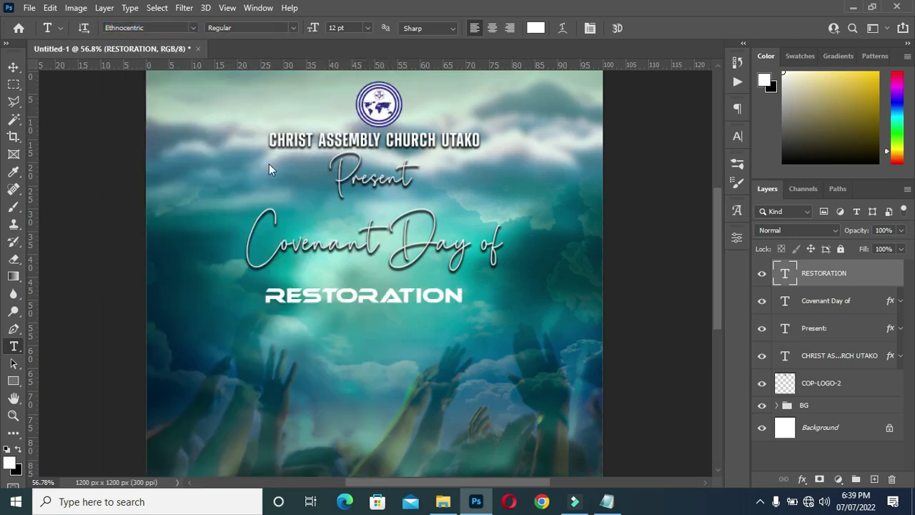
left_click(14, 68)
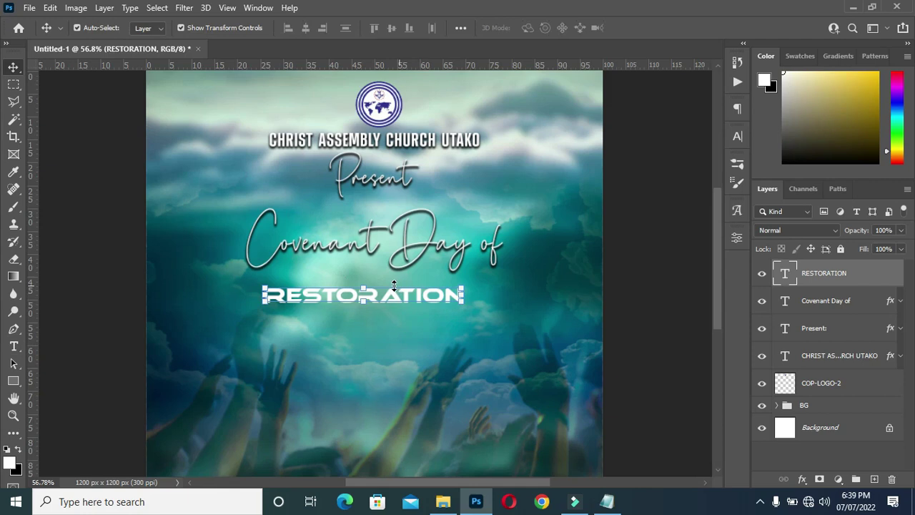
left_click_drag(364, 287, 364, 268)
left_click_drag(364, 307, 365, 311)
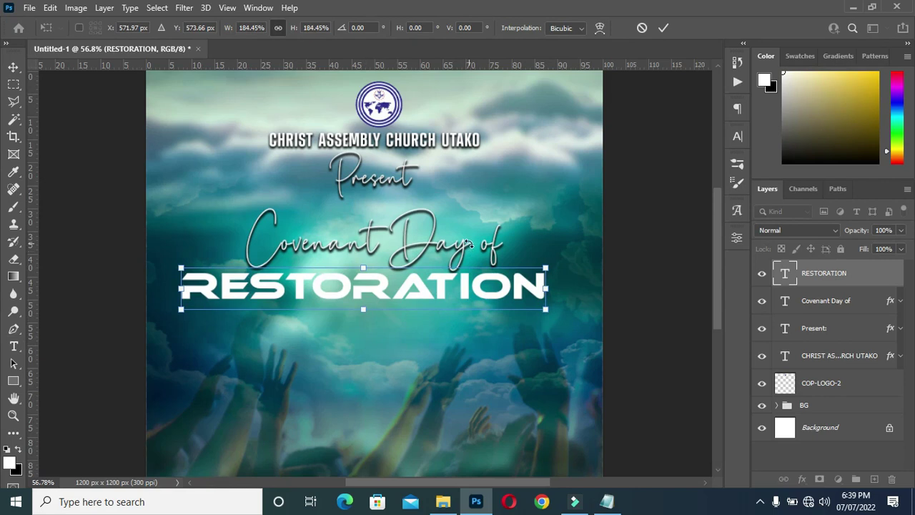
key("Return")
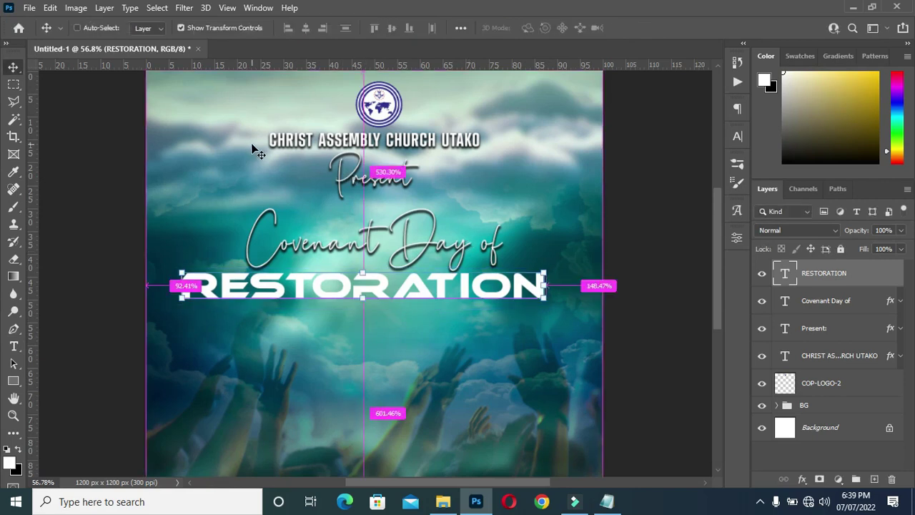
Step: Centre the RESTORATION text horizontally on the whole canvas and clear the selection
key("ctrl+a")
left_click(305, 29)
key("ctrl+d")
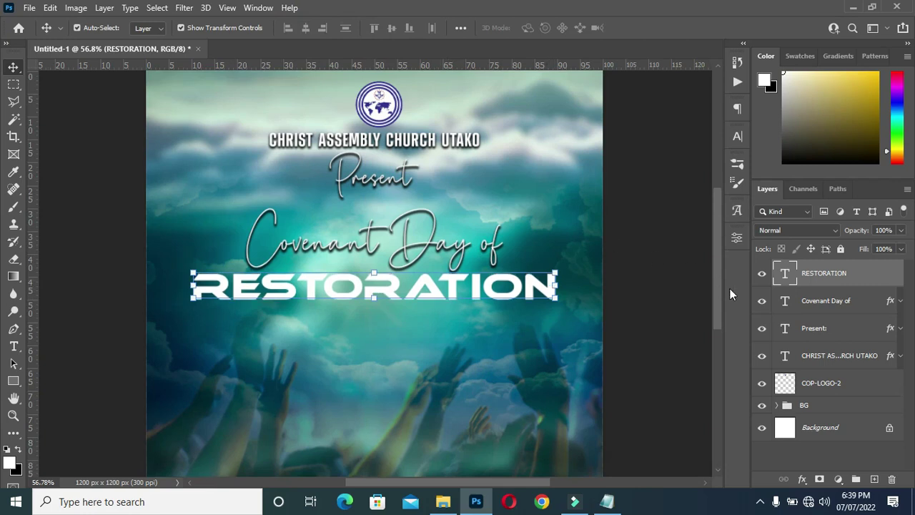
Step: Place the gold texture image 1828786 above the RESTORATION layer and clip it to that text
left_click_drag(719, 291, 714, 319)
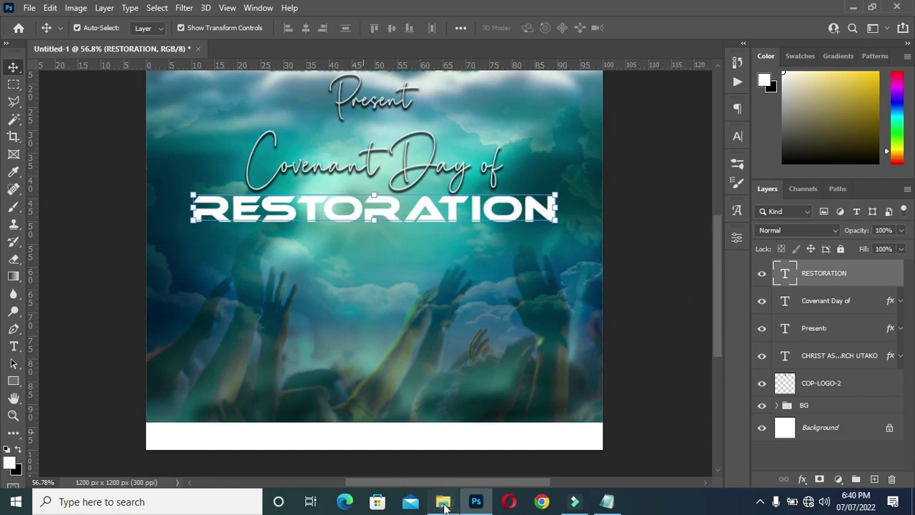
left_click(443, 501)
left_click(390, 245)
left_click_drag(389, 245, 83, 283)
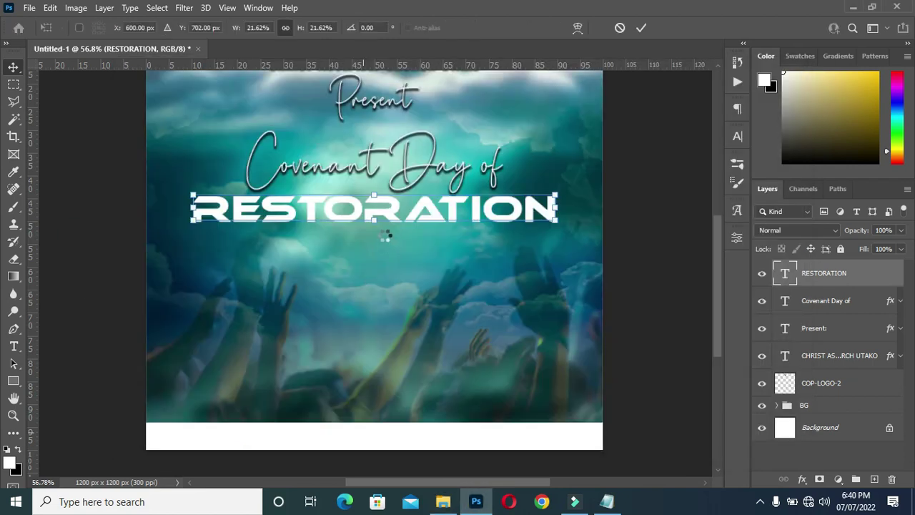
left_click_drag(378, 248, 378, 235)
left_click(641, 28)
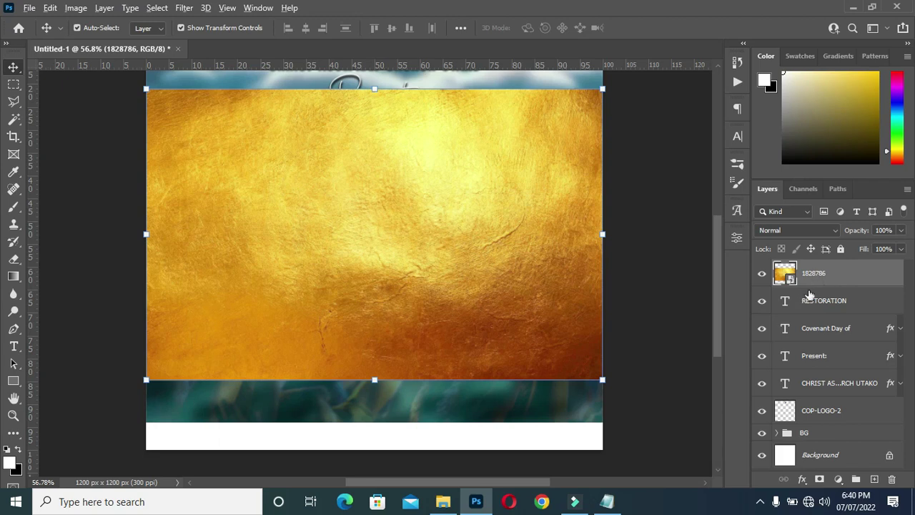
left_click(820, 286, "alt")
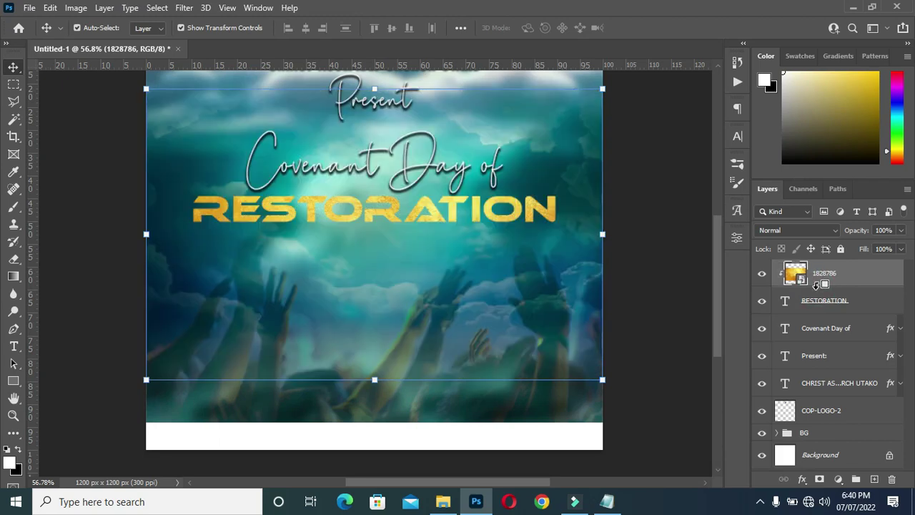
left_click(635, 227)
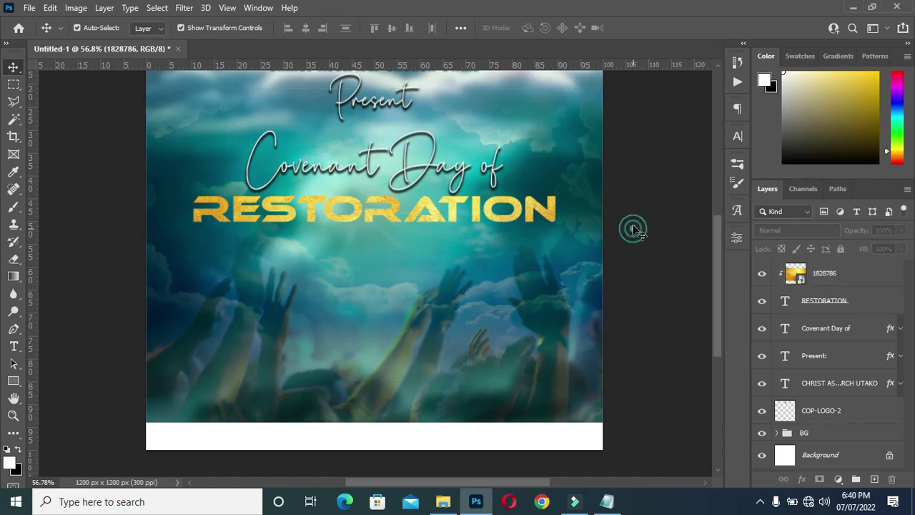
Step: Add a Bevel & Emboss effect to the RESTORATION layer with Inner Bevel style, Smooth technique and size 3 px
left_click(830, 301)
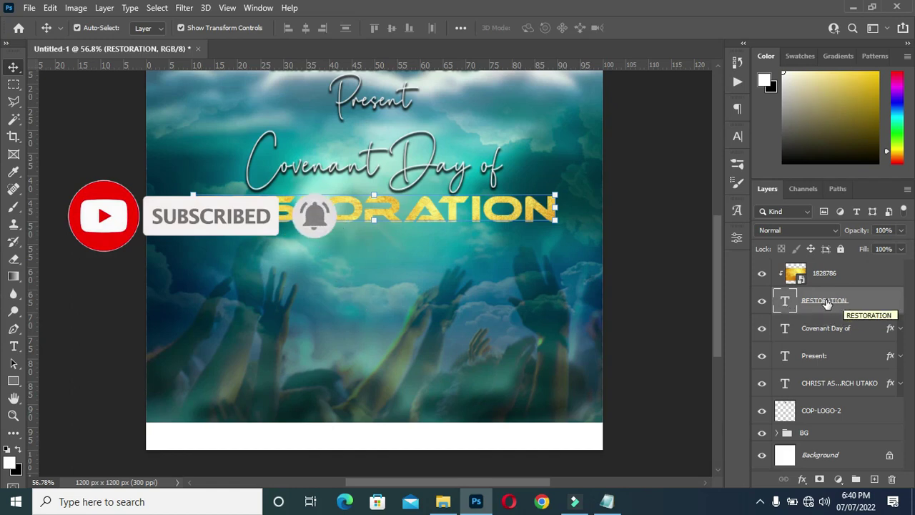
left_click(806, 478)
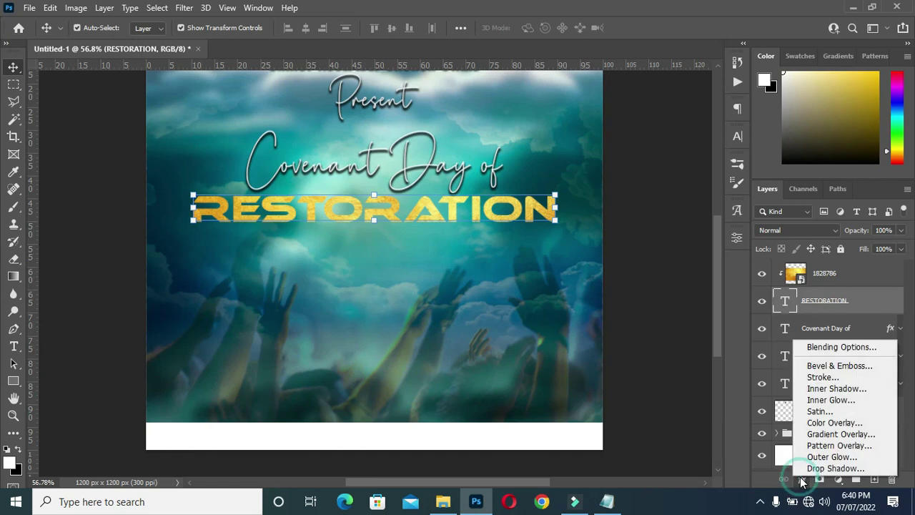
left_click(829, 348)
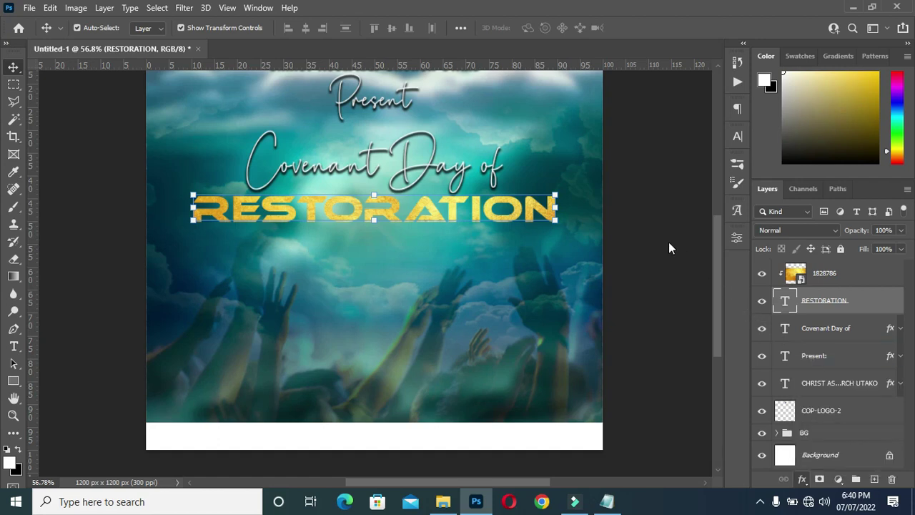
left_click_drag(571, 102, 610, 91)
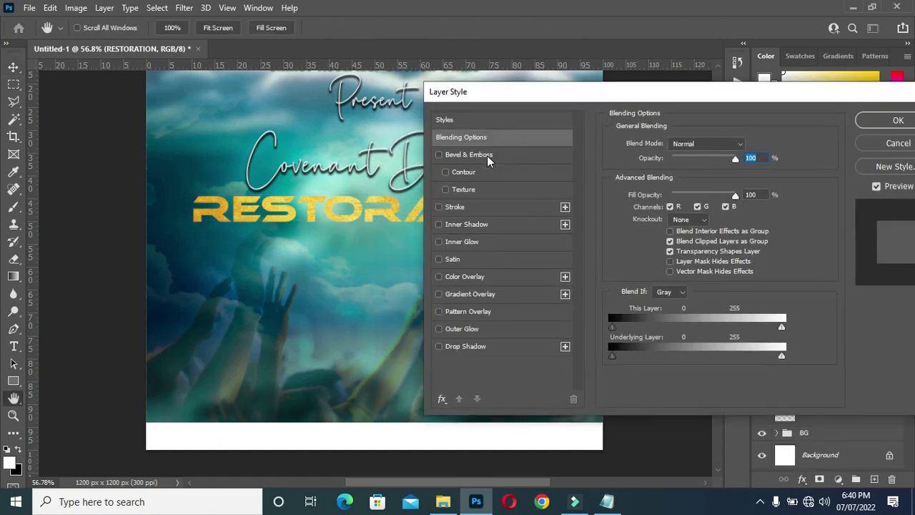
left_click(487, 155)
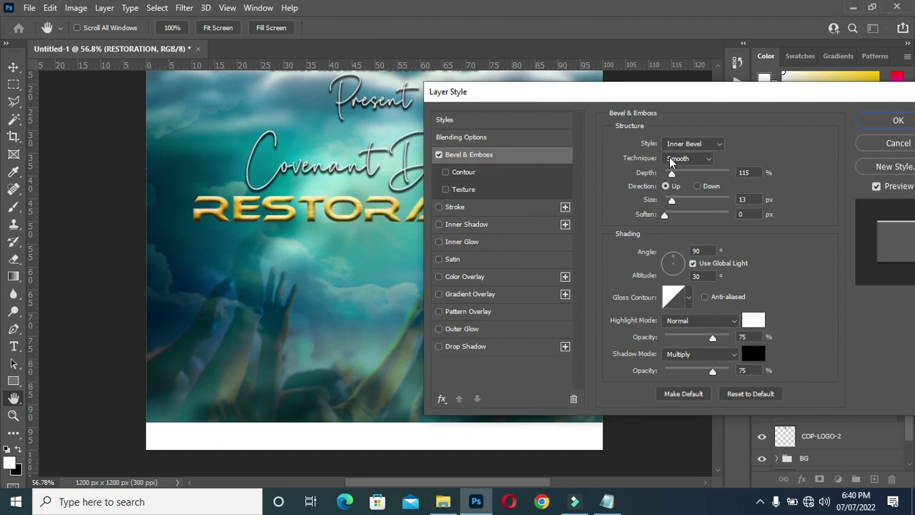
left_click(702, 144)
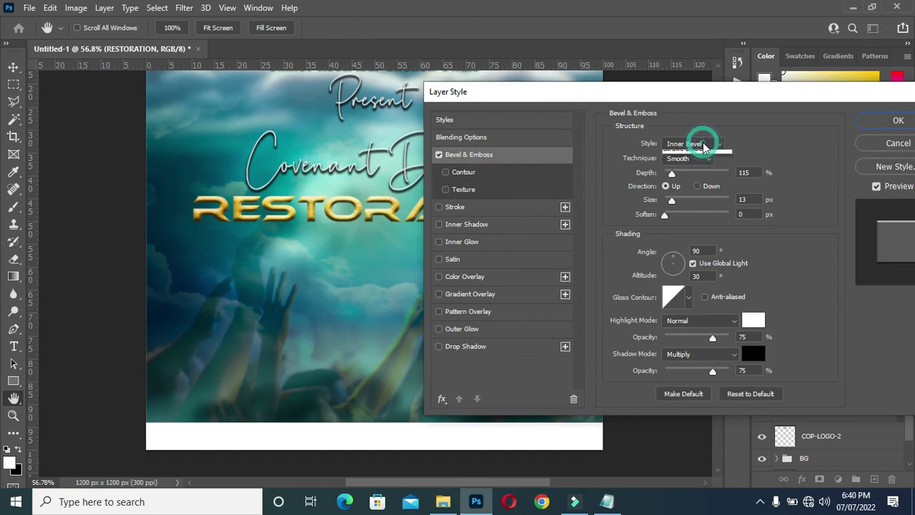
left_click(684, 166)
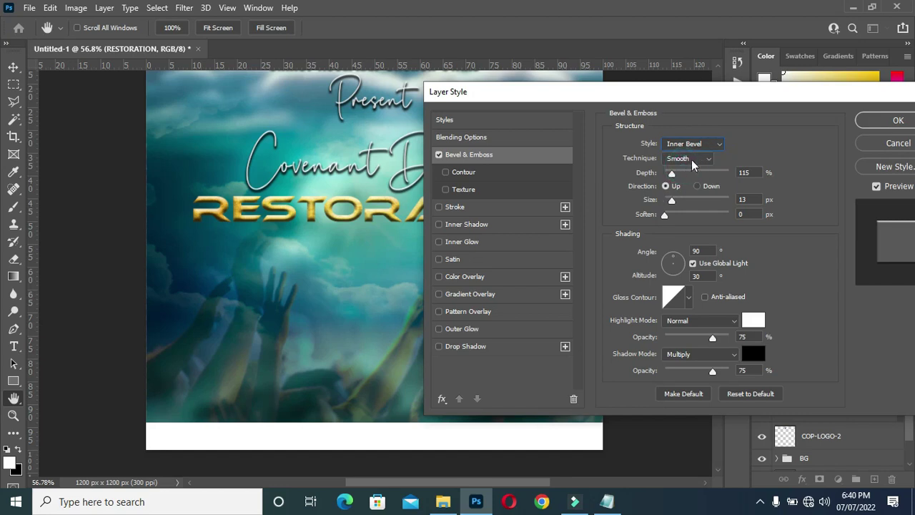
double_click(742, 170)
double_click(742, 199)
type("3")
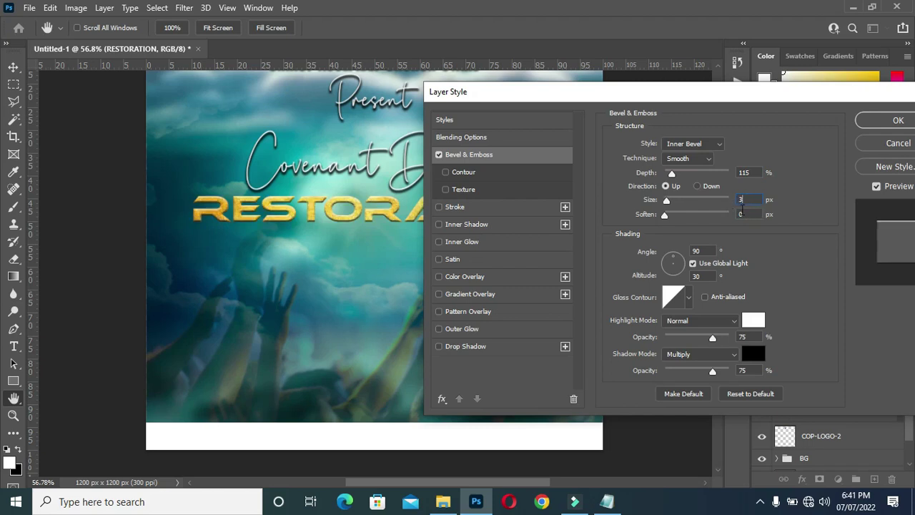
Step: Change the RESTORATION bevel's gloss contour to the single Ring shape
left_click(743, 214)
double_click(704, 250)
double_click(700, 276)
left_click(688, 299)
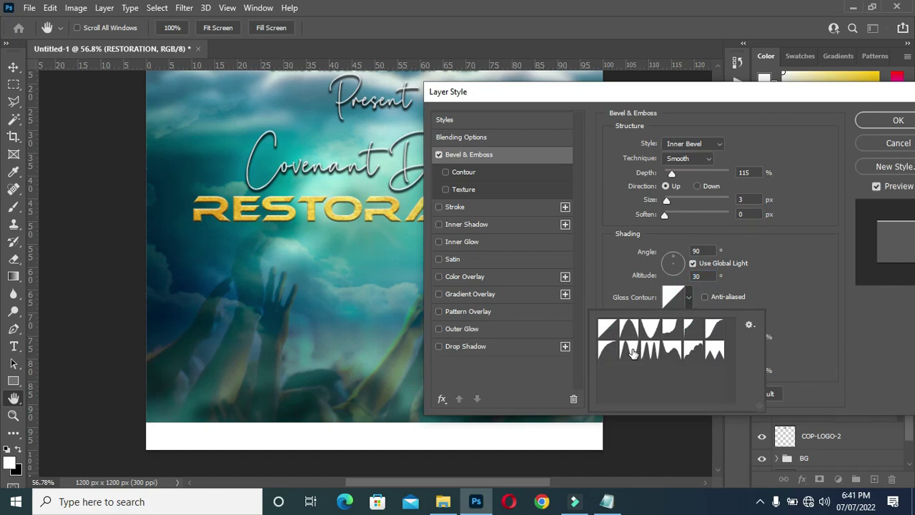
left_click(629, 351)
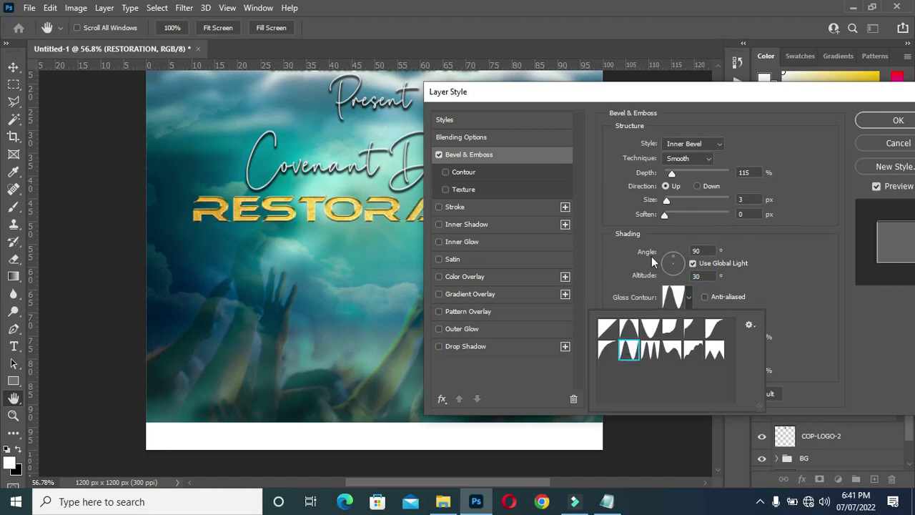
left_click_drag(688, 95, 564, 97)
left_click_drag(731, 97, 885, 98)
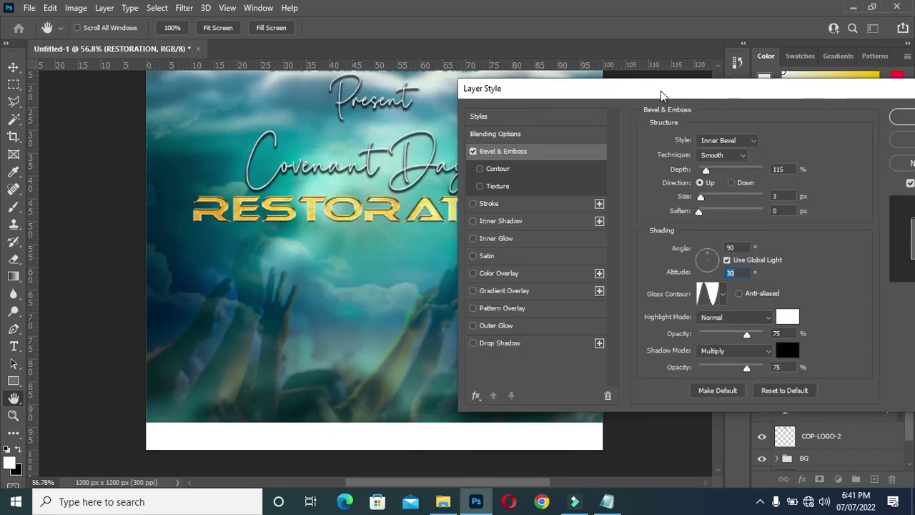
Step: Add a black Drop Shadow to RESTORATION with 86% opacity, 5 px distance, 10% spread and 6 px size, and apply the layer style
left_click(515, 344)
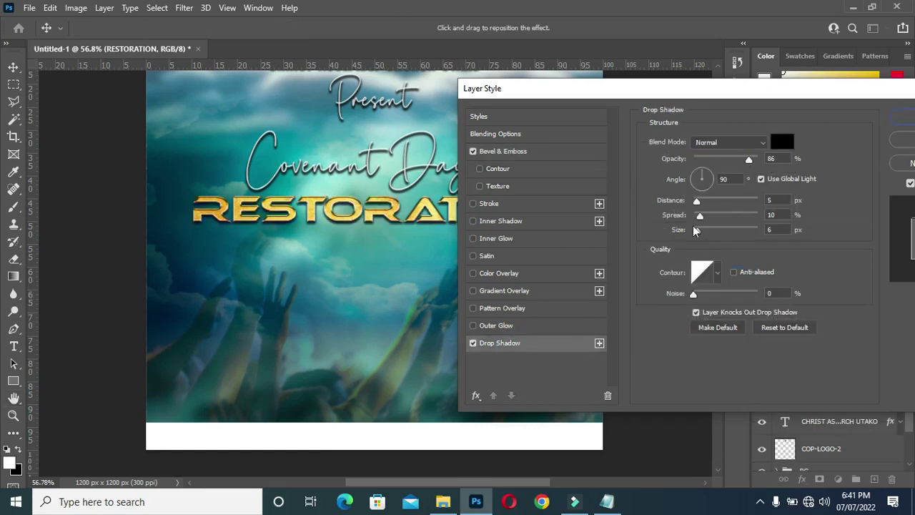
left_click(779, 159)
left_click(777, 199)
left_click(774, 216)
left_click_drag(775, 98, 560, 109)
left_click(719, 129)
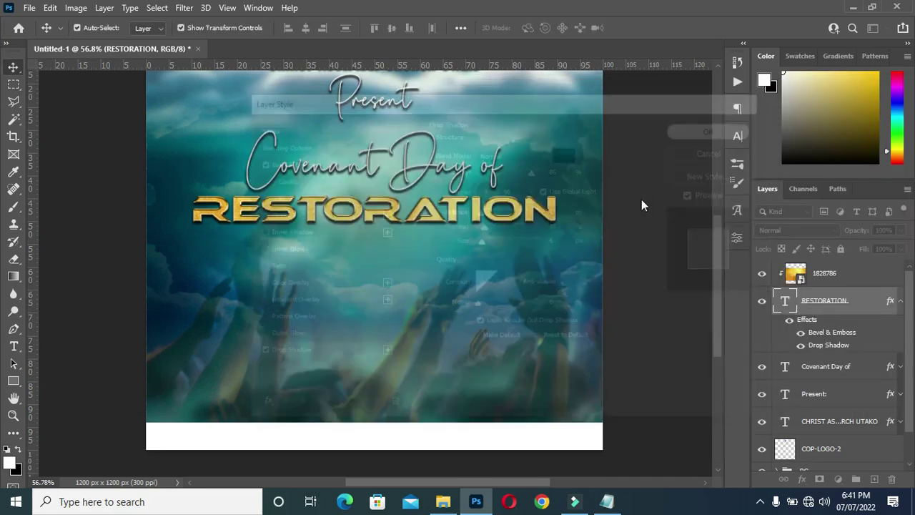
Step: Select the word FRIDAY in the Notepad document and switch back to Photoshop
scroll(411, 187, "up", 3)
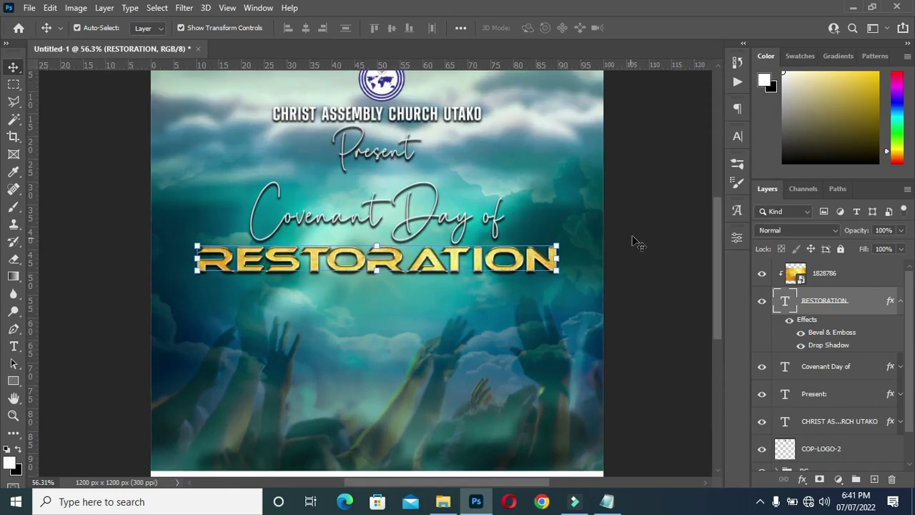
left_click_drag(717, 297, 710, 327)
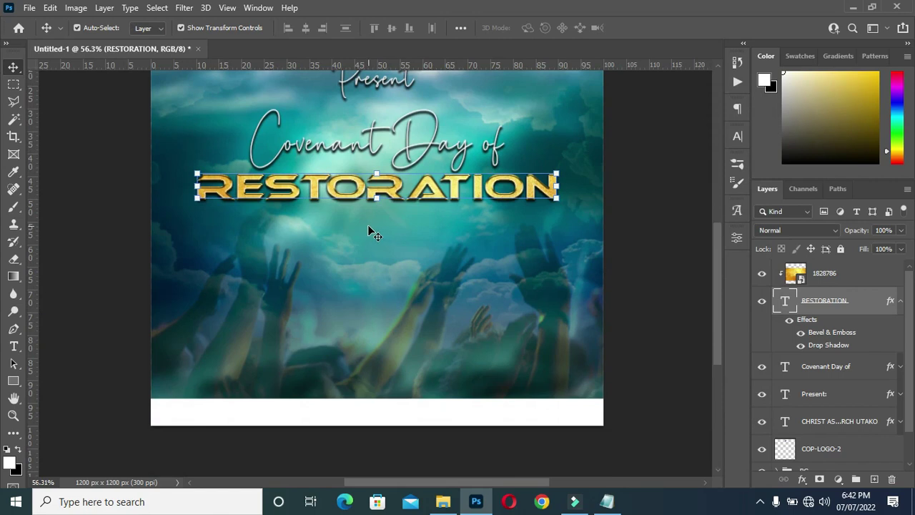
mouse_move(719, 285)
left_mouse_down()
mouse_move(722, 262)
mouse_move(718, 279)
left_mouse_up()
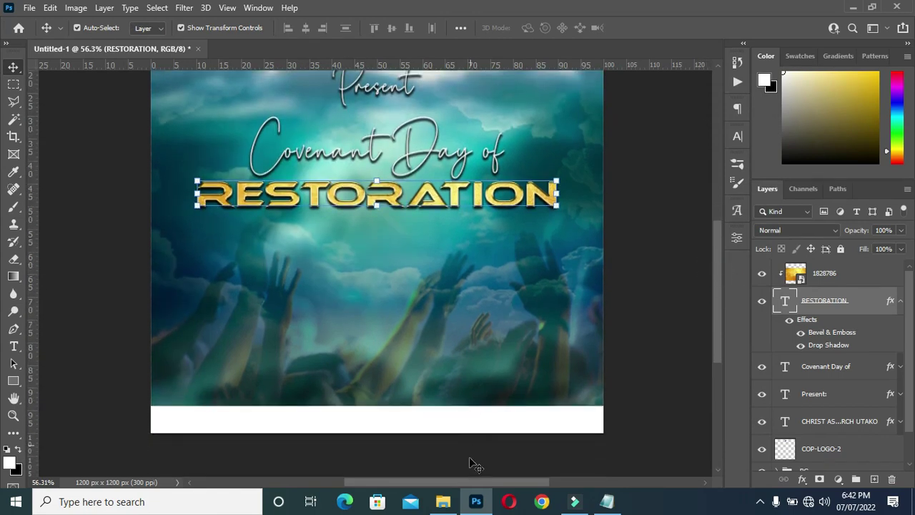
left_click(607, 501)
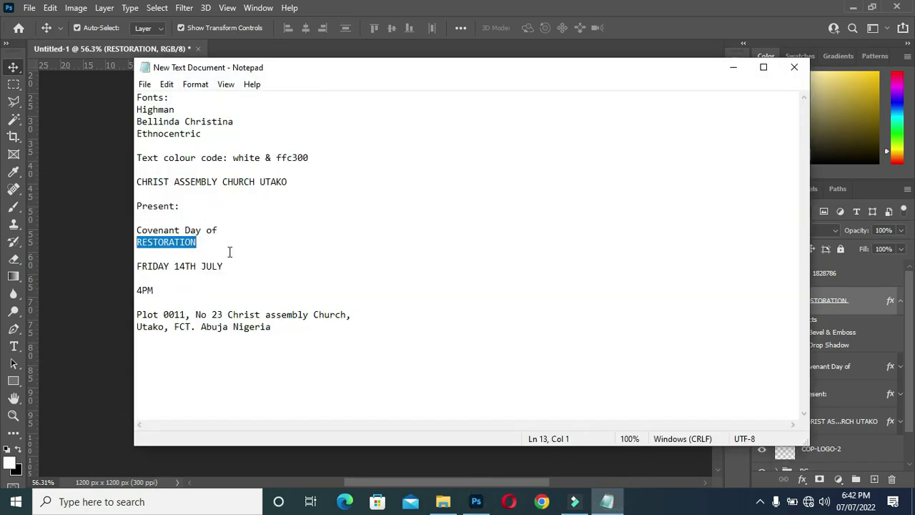
left_click(230, 251)
left_click_drag(170, 269, 136, 268)
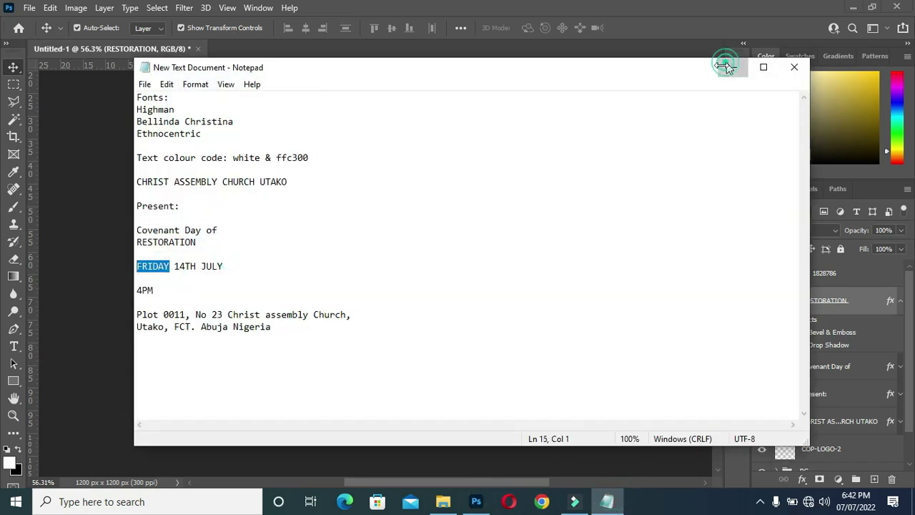
left_click(731, 66)
Step: Place the calendar icon image, move its layer above the gold texture, and clip the texture to RESTORATION again
left_click(443, 500)
left_click_drag(308, 229, 197, 205)
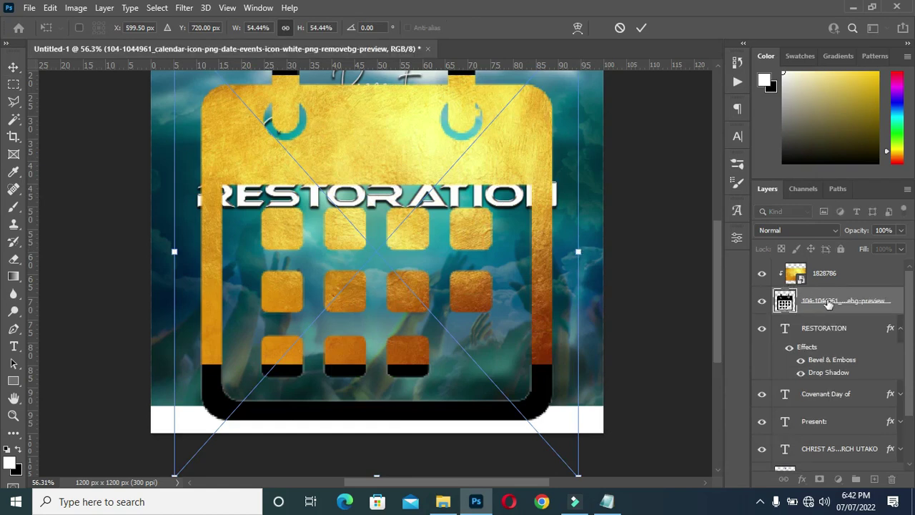
key("Return")
left_click_drag(833, 305, 830, 267)
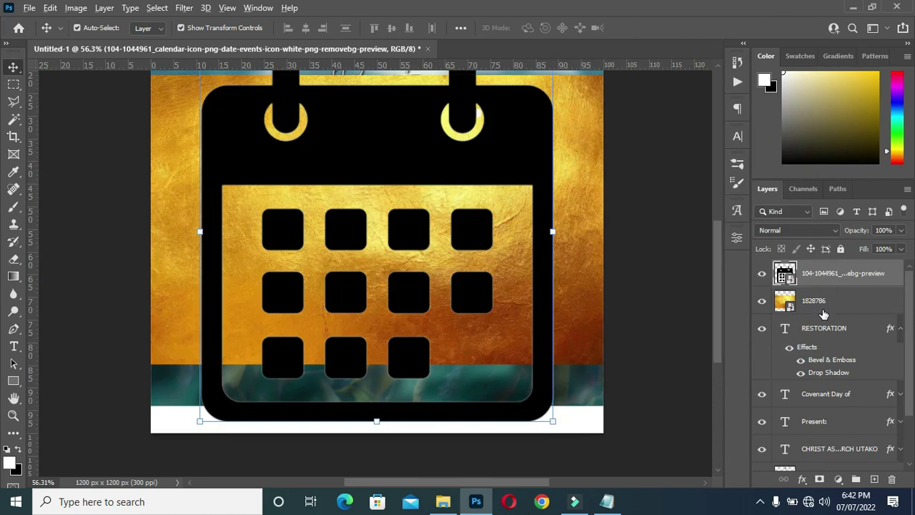
left_click(820, 310, "alt")
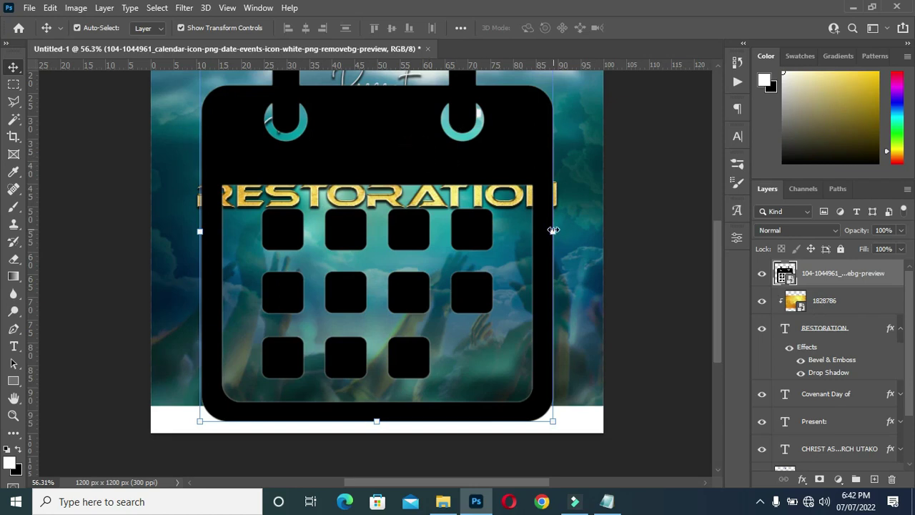
Step: Scale the calendar icon down to about 3.7% and position it below the first letter of RESTORATION
left_click_drag(554, 229, 226, 261)
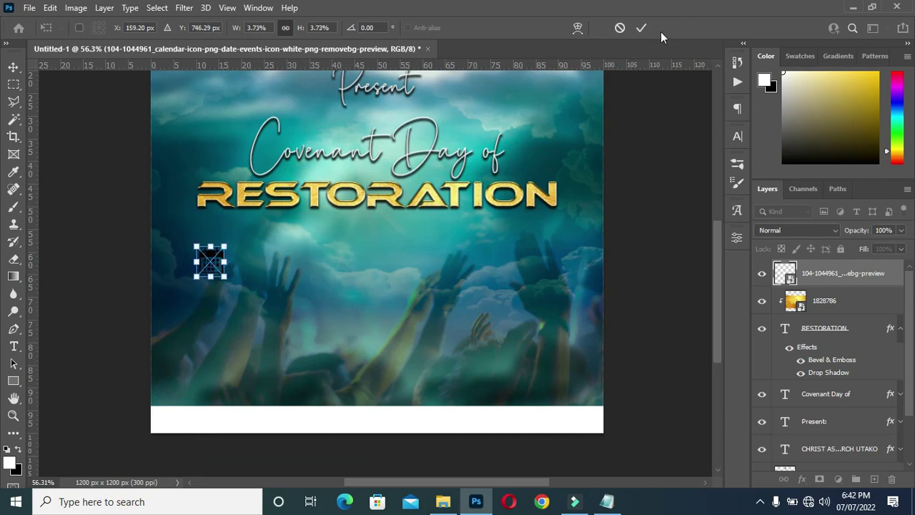
left_click(642, 29)
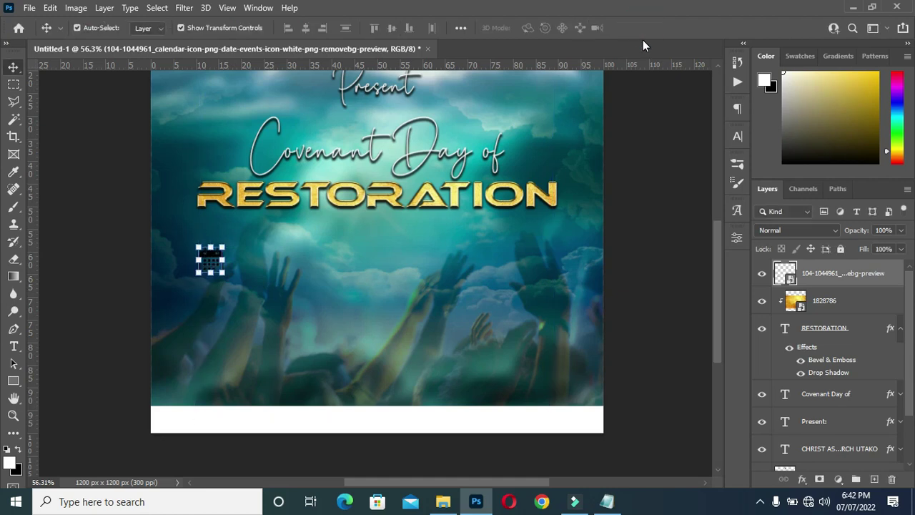
Step: Turn the calendar icon white with a Hue/Saturation adjustment, setting Lightness to +100
key("ctrl+u")
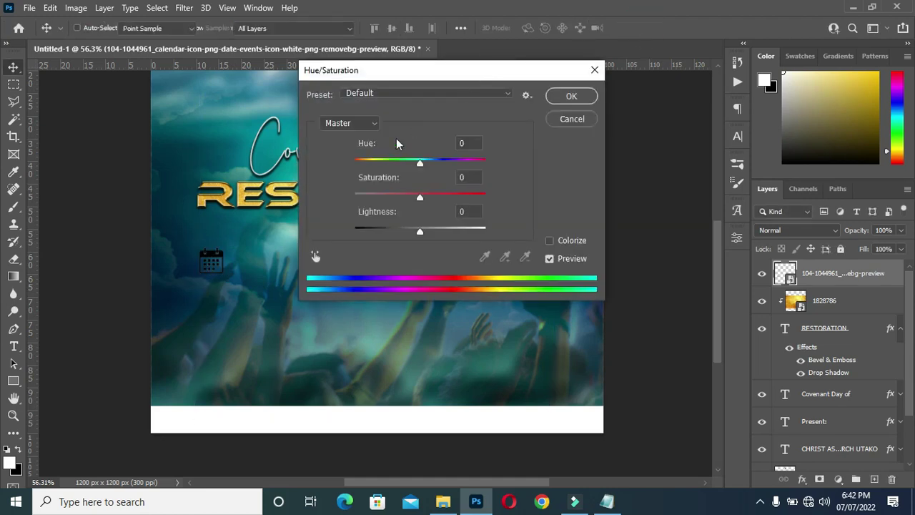
left_click_drag(422, 236, 491, 233)
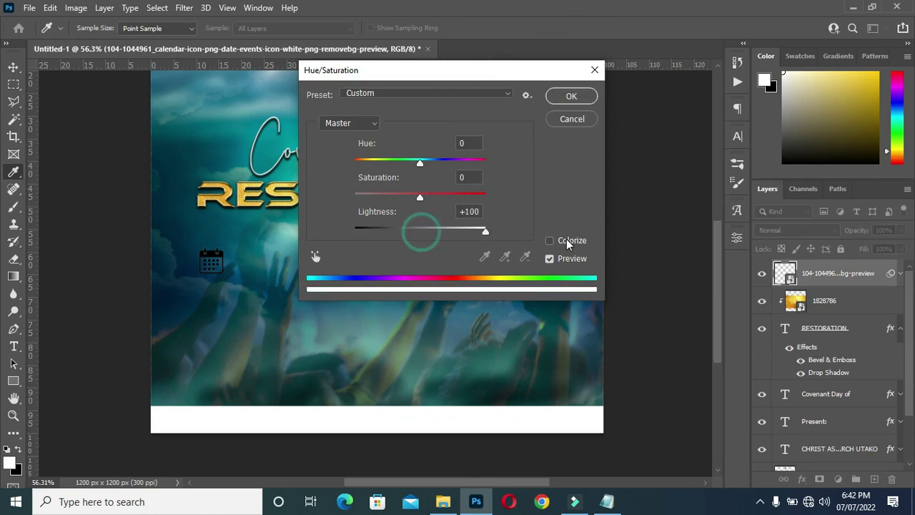
left_click(571, 98)
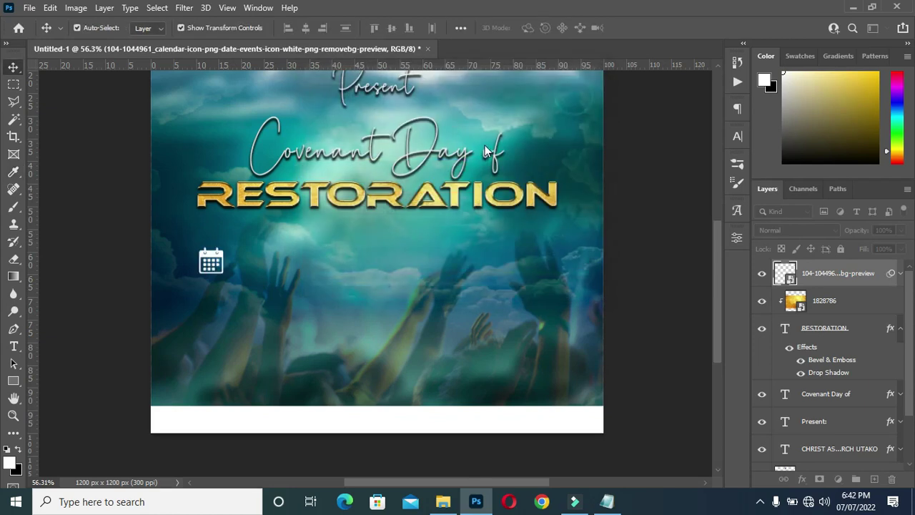
left_click(75, 9)
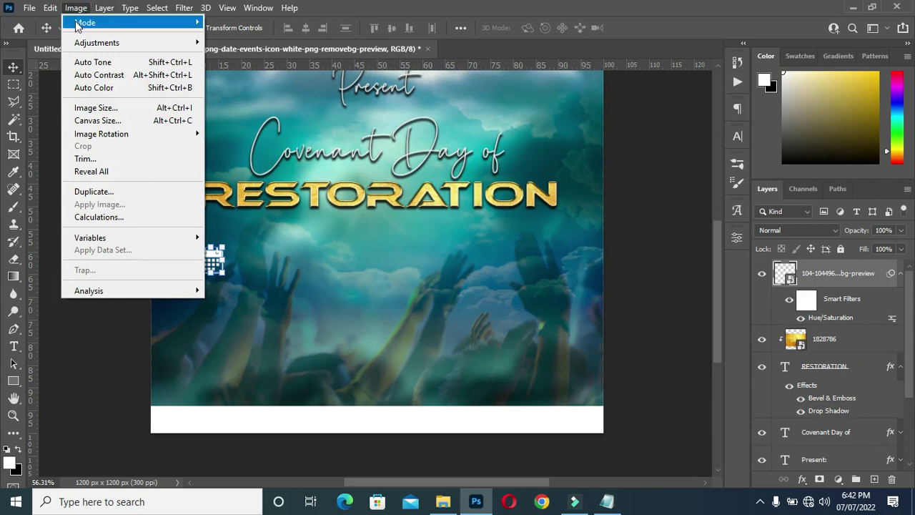
mouse_move(99, 43)
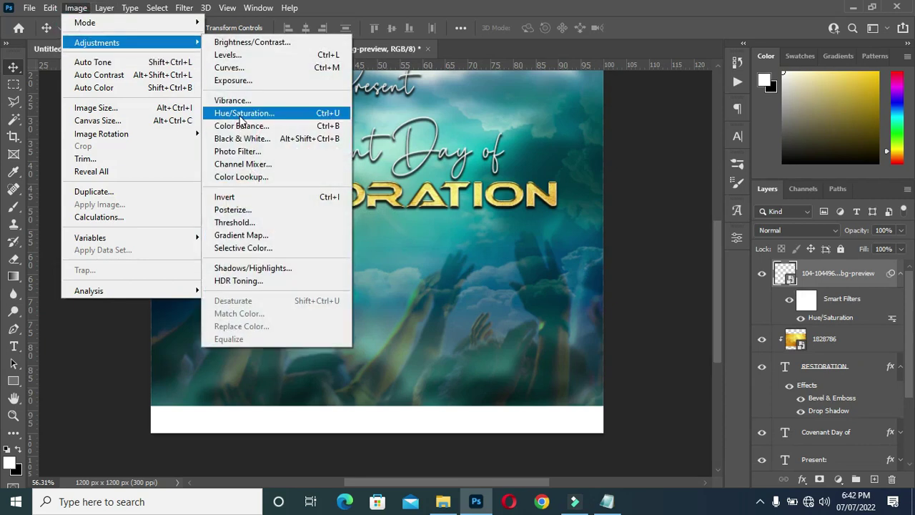
left_click(632, 214)
Step: Collapse the effects list of RESTORATION, then group that layer with its gold texture and name the group Text
left_click(902, 331)
left_click(901, 329)
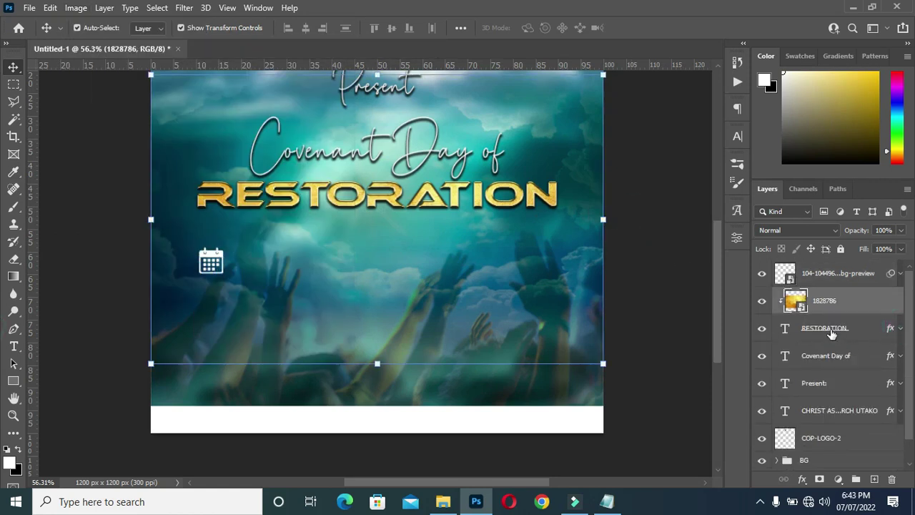
left_click(831, 333, "ctrl")
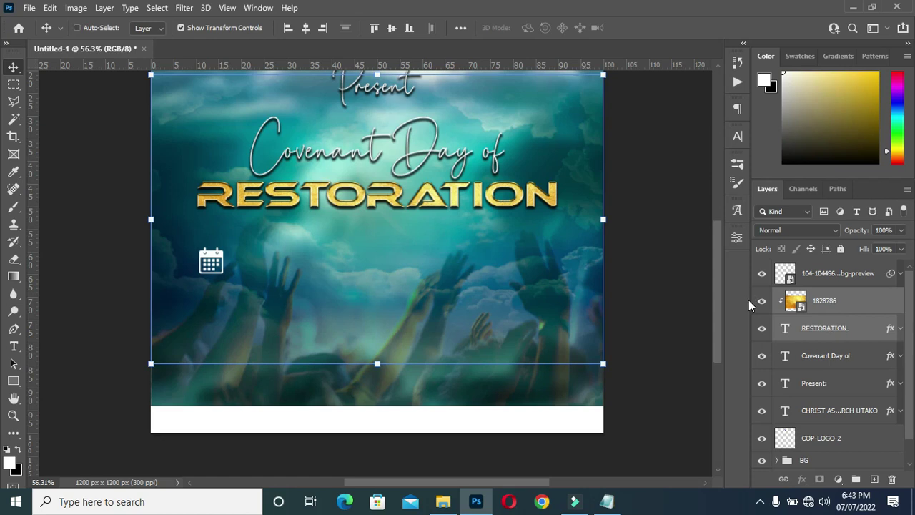
key("ctrl+g")
double_click(810, 297)
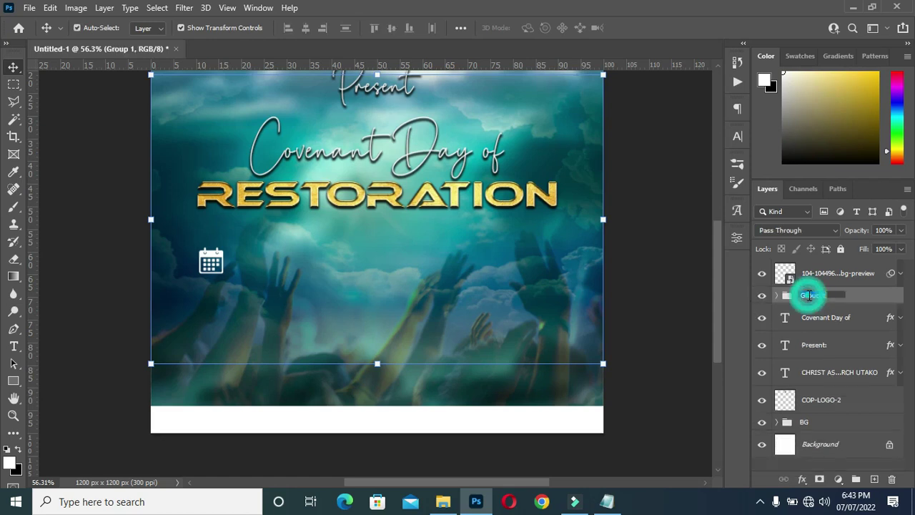
type("Text")
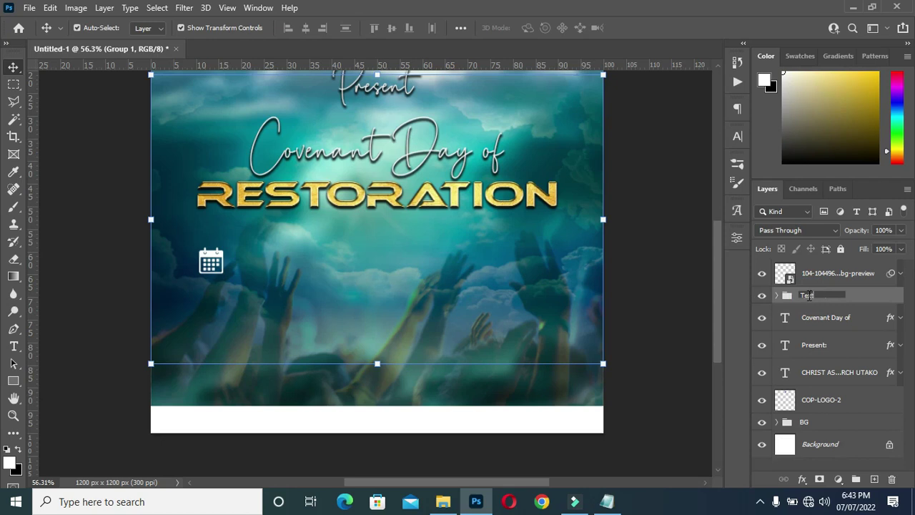
key("Return")
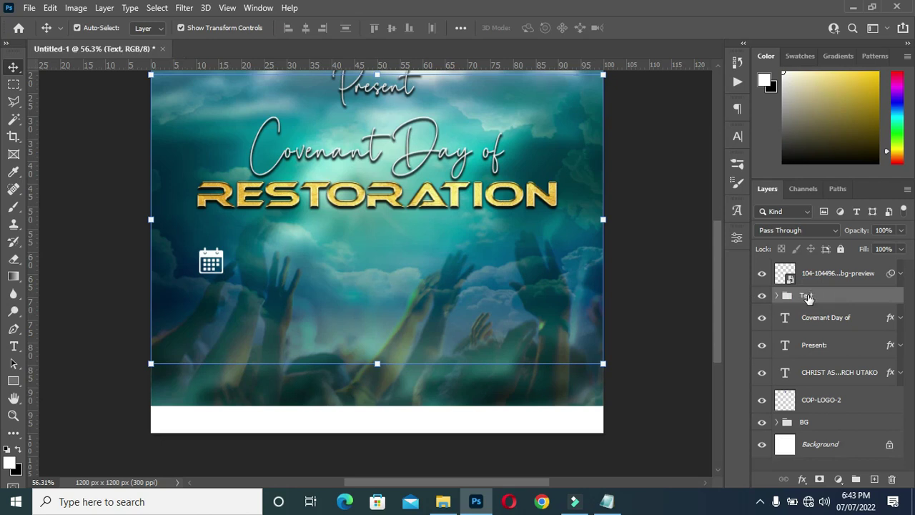
Step: Move the Covenant Day of layer into the Text group below RESTORATION and collapse the group
left_click(834, 319)
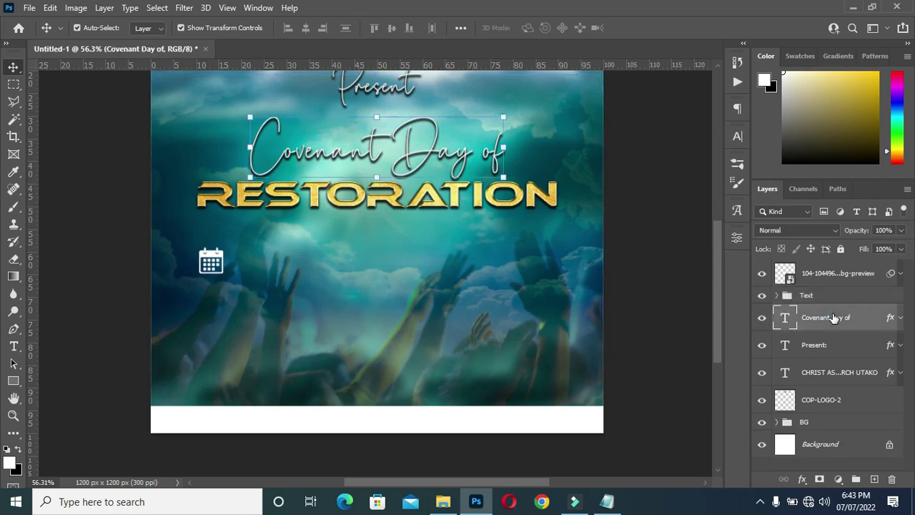
left_click(776, 296)
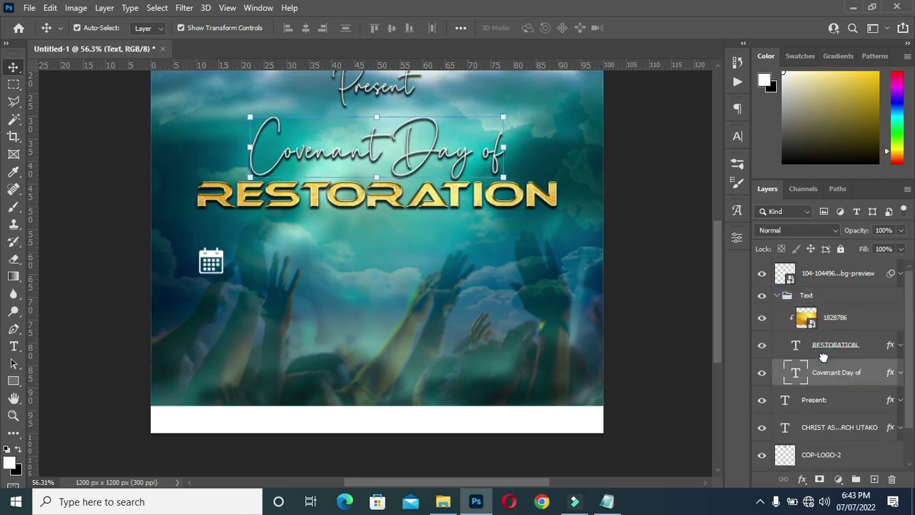
left_click(786, 296)
left_click(777, 295)
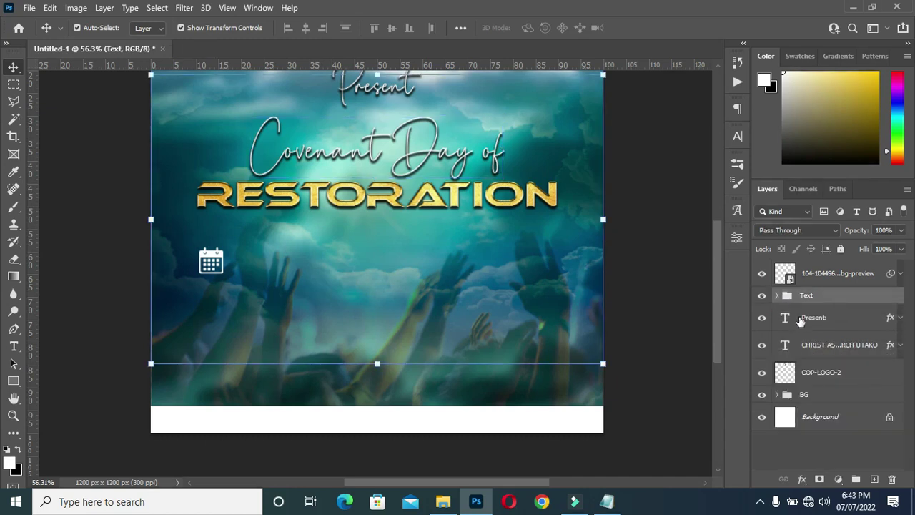
Step: Put the Present layer, the CHRIST ASSEMBLY CHURCH UTAKO layer and the COP-LOGO-2 layer each into its own group
left_click(806, 318)
key("ctrl+g")
left_click(777, 312)
left_click(811, 330)
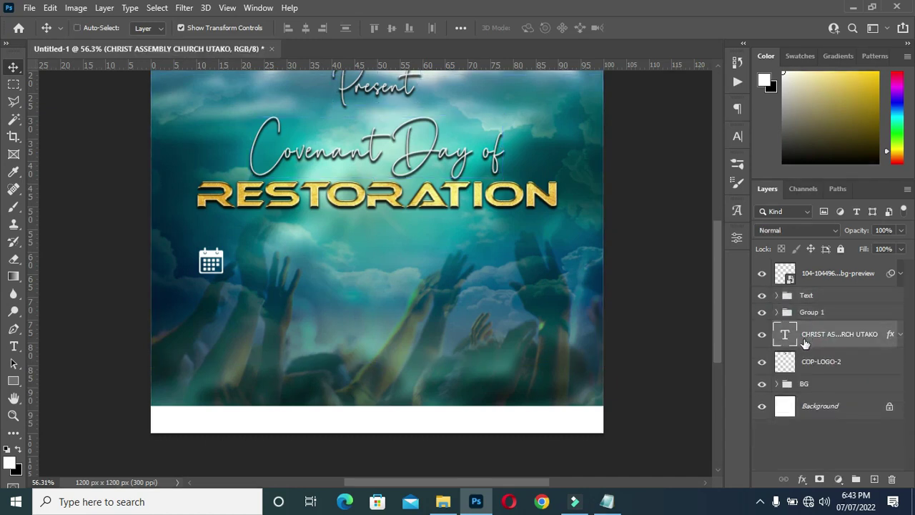
key("ctrl+g")
left_click(777, 329)
left_click(829, 355)
key("ctrl+g")
left_click(777, 345)
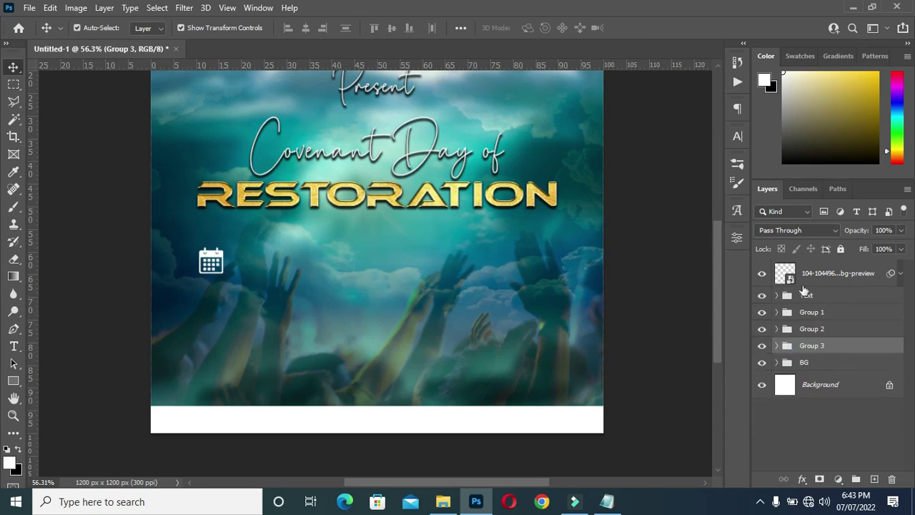
Step: Add a text layer reading FRIDAY above the calendar icon layer, placed beside the icon on the canvas
left_click(818, 274)
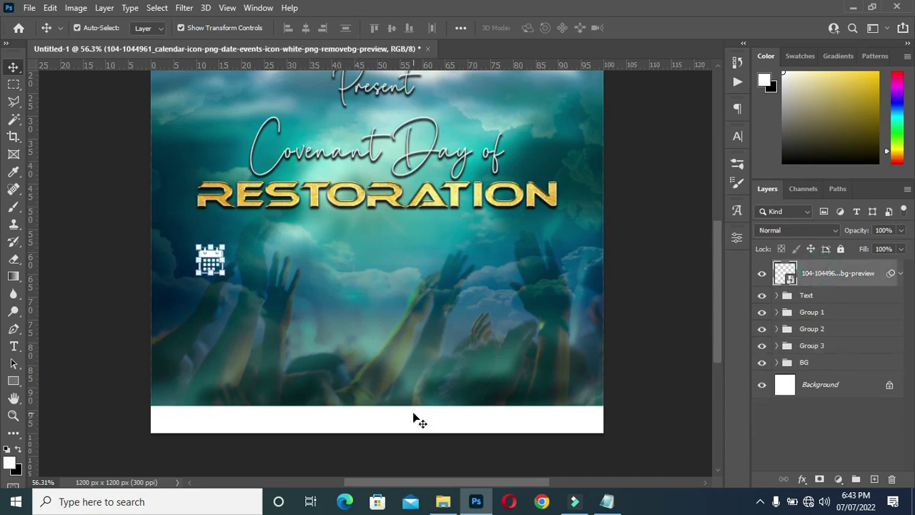
key("t")
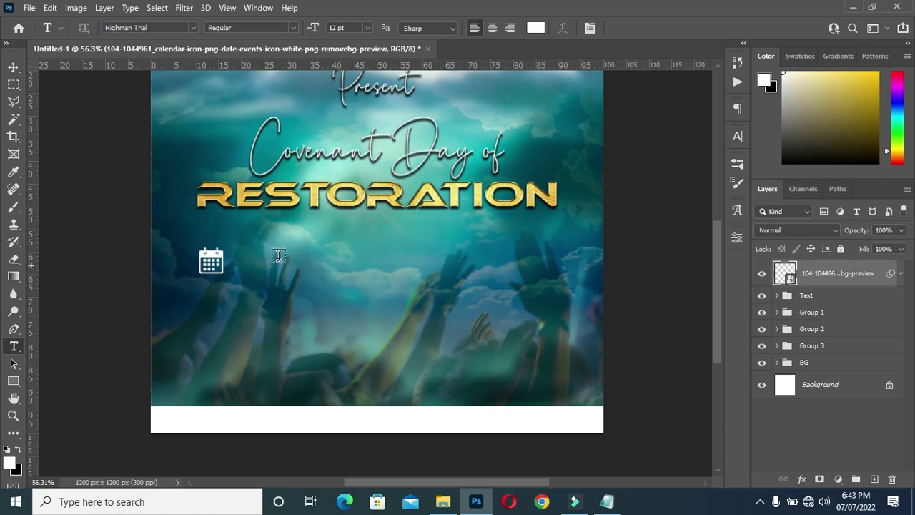
left_click(279, 256)
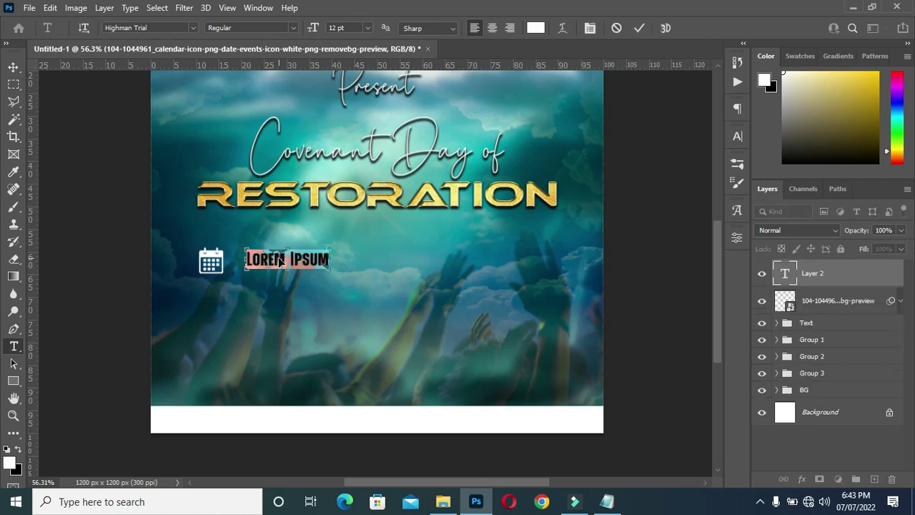
type("FRIDAY")
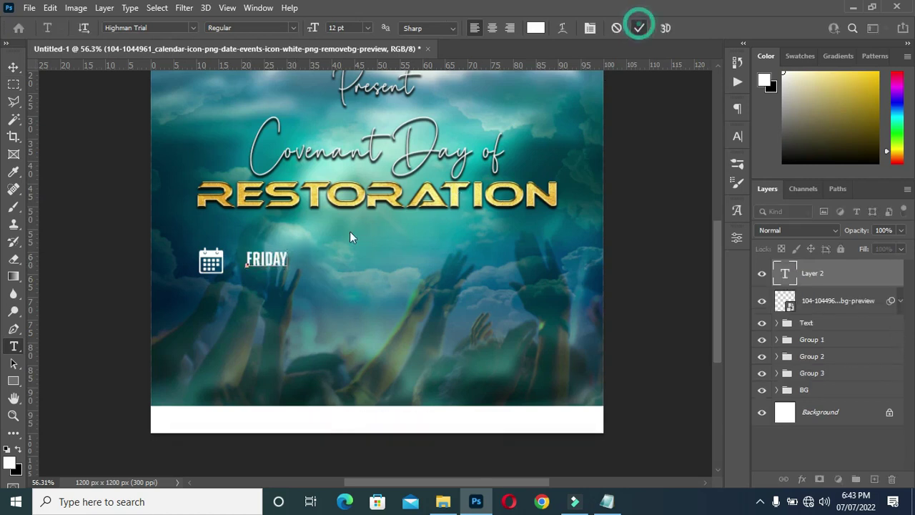
key("ctrl+Return")
Step: Set the letter tracking of the FRIDAY text to 0
scroll(265, 253, "up", 5)
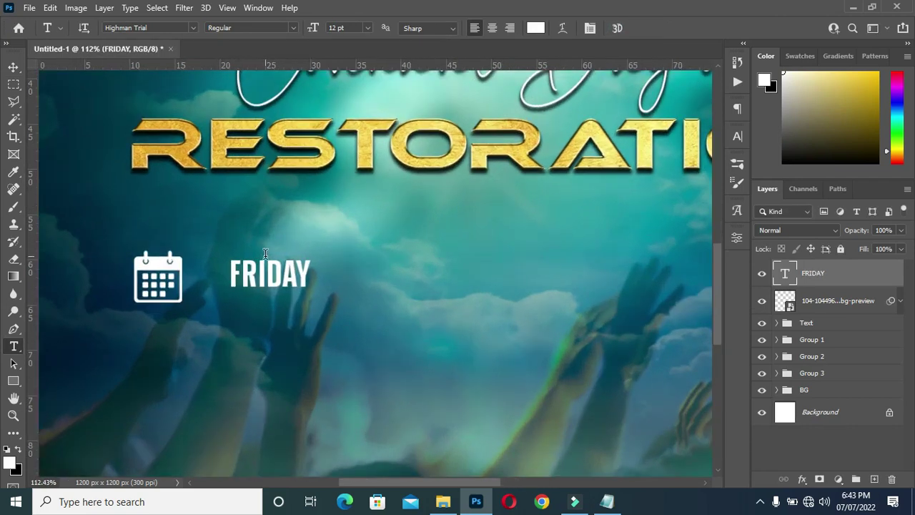
scroll(265, 253, "down", 1)
left_click(14, 67)
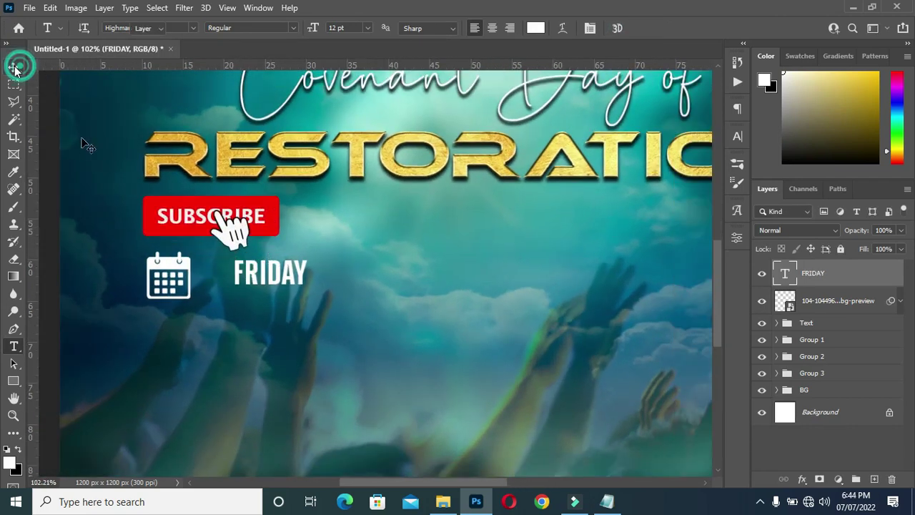
left_click(737, 136)
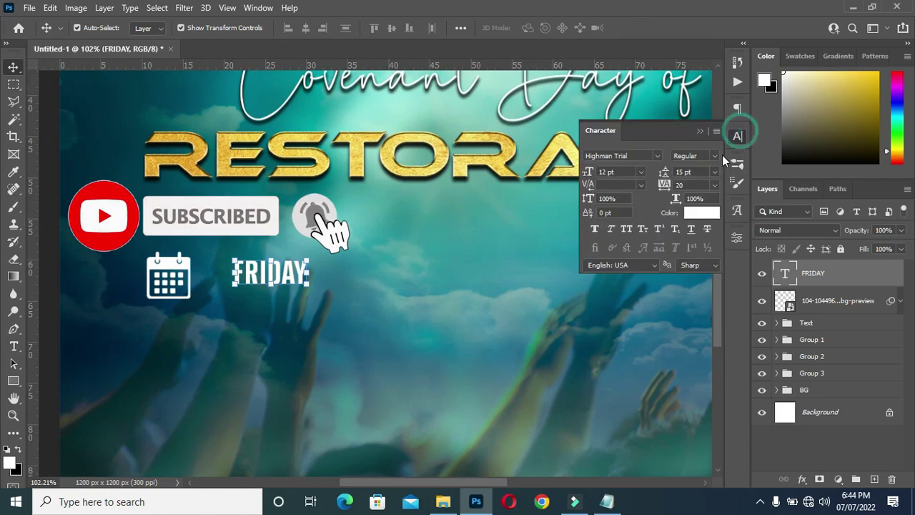
left_click(683, 186)
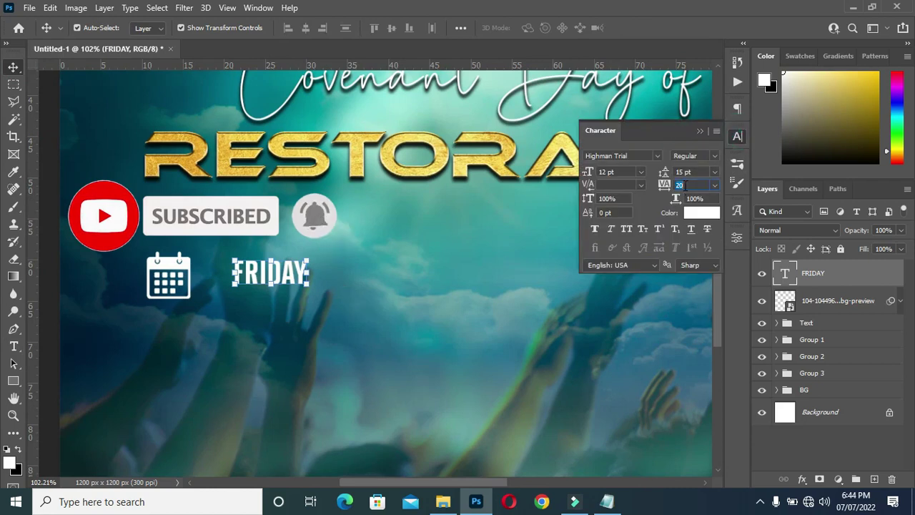
type("0")
key("Return")
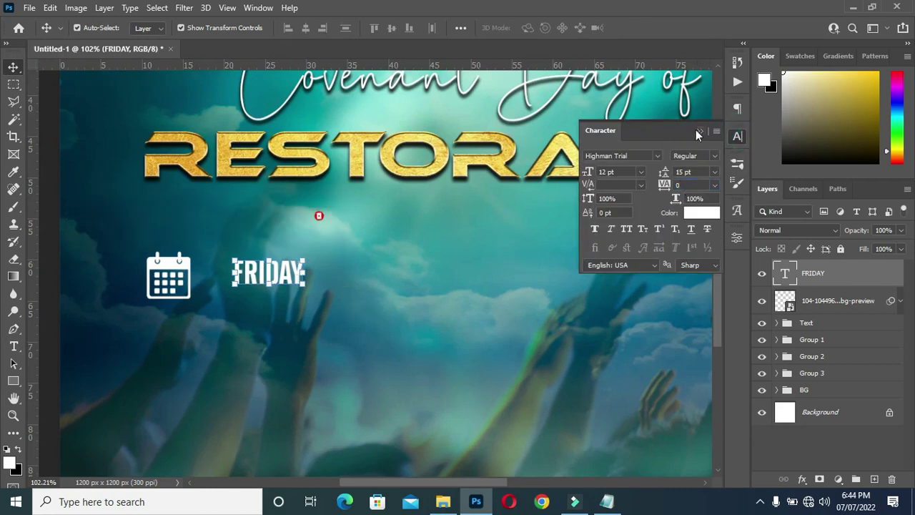
left_click(696, 130)
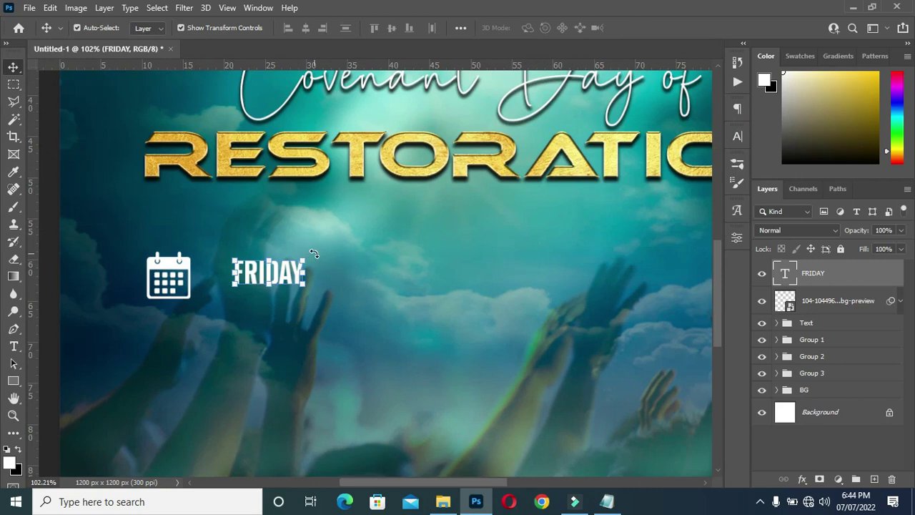
Step: Rotate FRIDAY by -90°, move it close to the calendar icon, scale it down slightly and apply the transform
left_click_drag(313, 252, 250, 233)
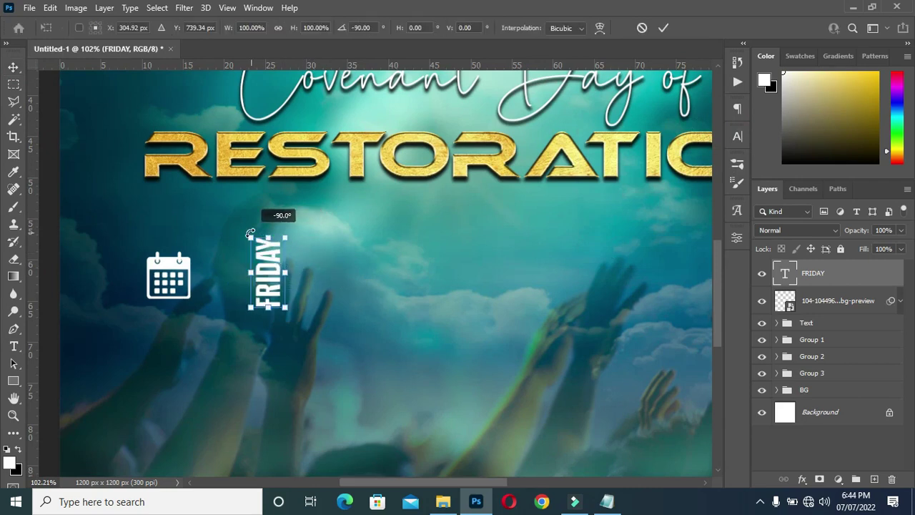
left_click_drag(271, 263, 231, 267)
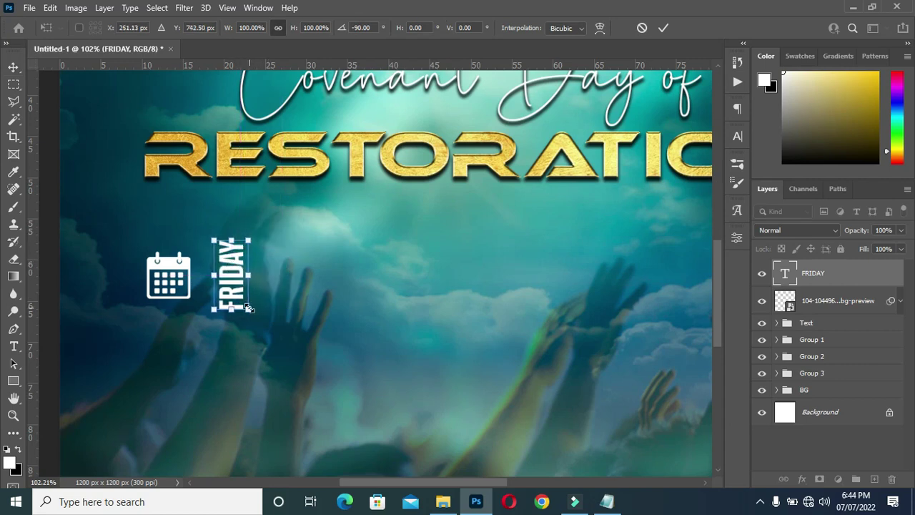
left_click_drag(248, 308, 240, 305)
left_click(662, 29)
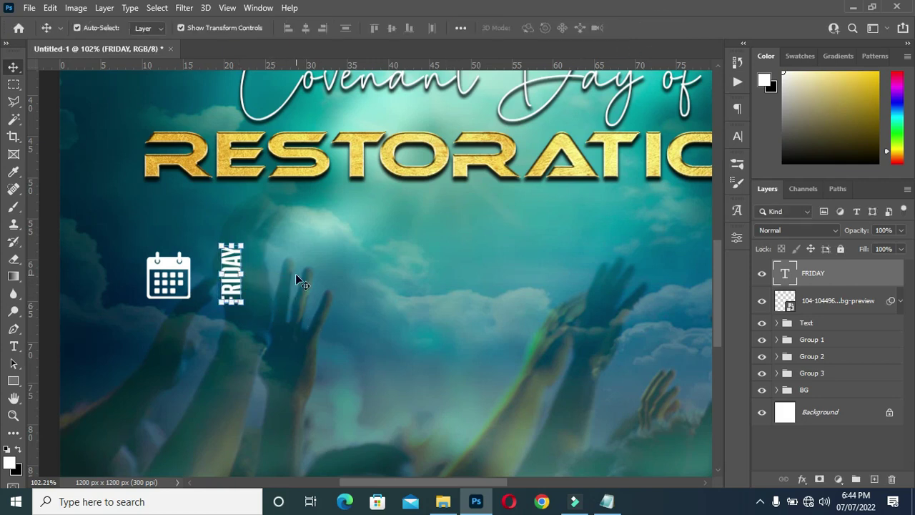
Step: Copy the date number 14 from the Notepad document and insert it as a new text layer beside FRIDAY
key("t")
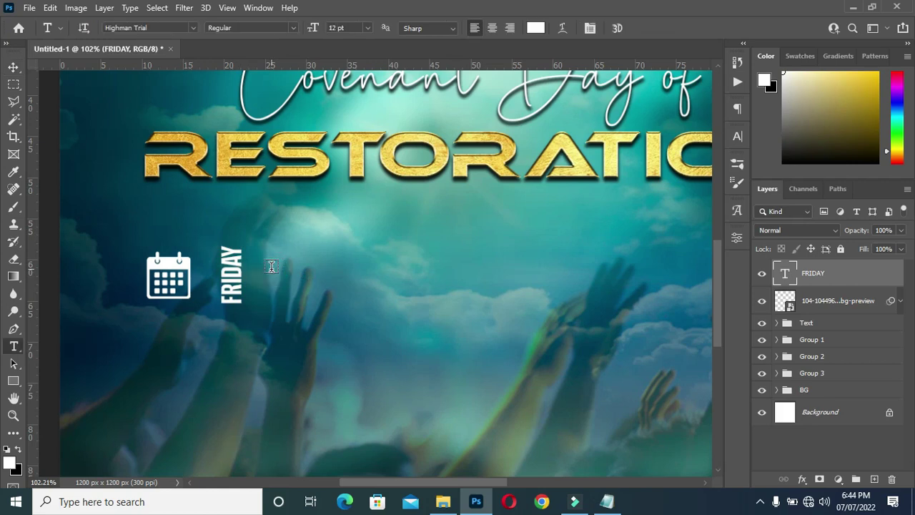
left_click(272, 266)
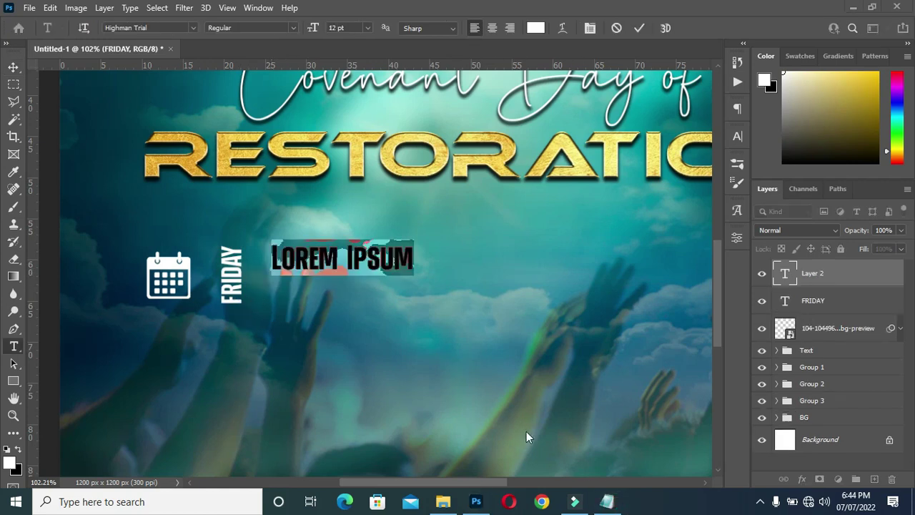
left_click(607, 501)
key("ctrl+c")
left_click_drag(175, 267, 185, 265)
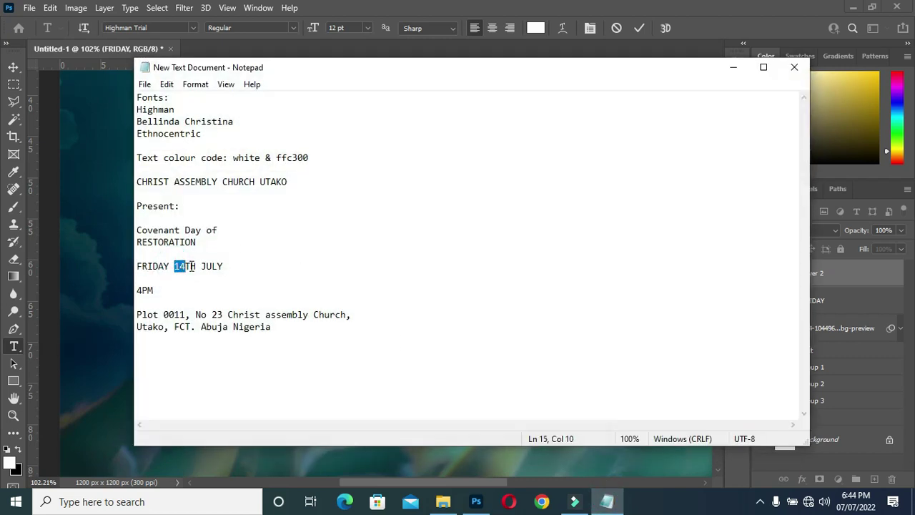
left_click(729, 70)
key("ctrl+v")
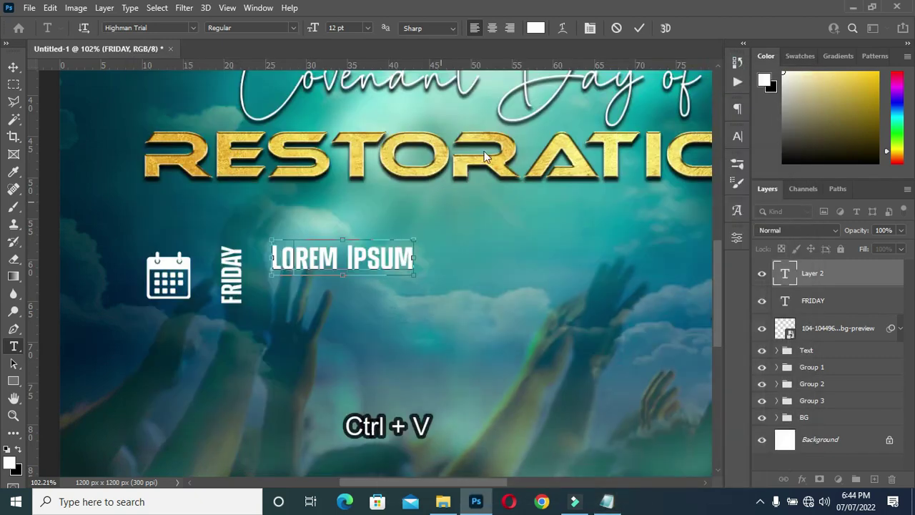
left_click(638, 28)
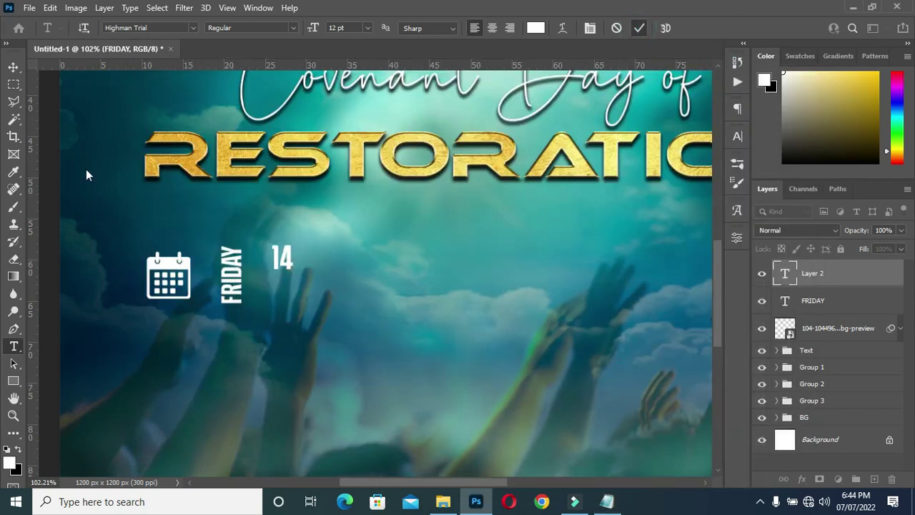
Step: Scale the 14 text up to about 228% and place it directly beside the vertical FRIDAY text
key("v")
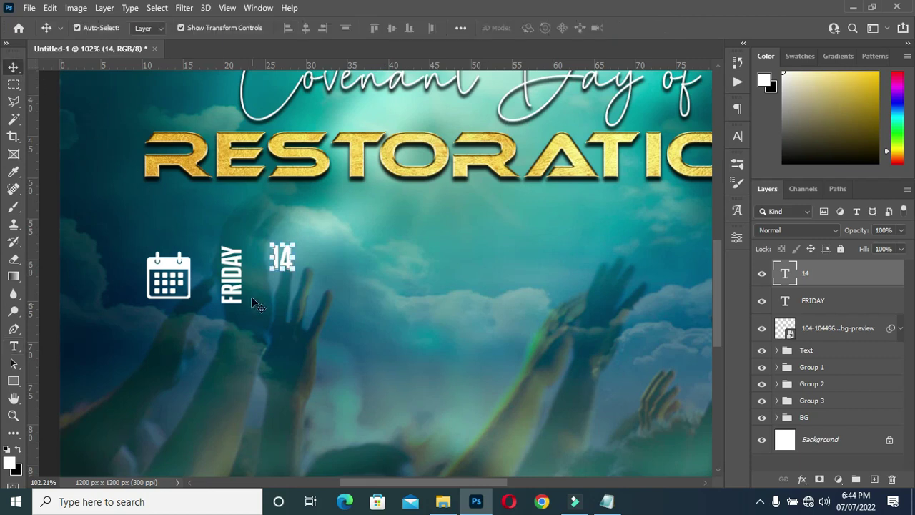
left_click_drag(284, 261, 296, 313)
left_click_drag(285, 241, 285, 235)
left_click_drag(281, 281, 271, 282)
key("Right")
key("Right")
key("Right")
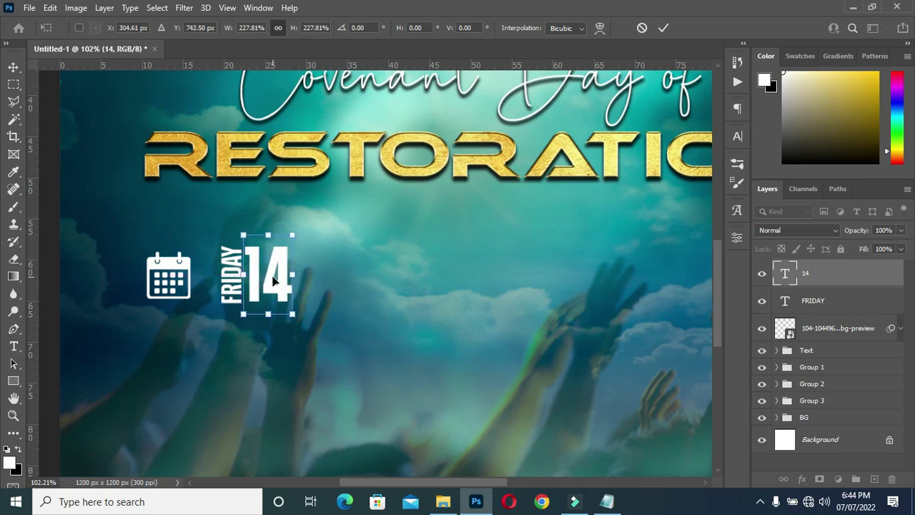
key("Return")
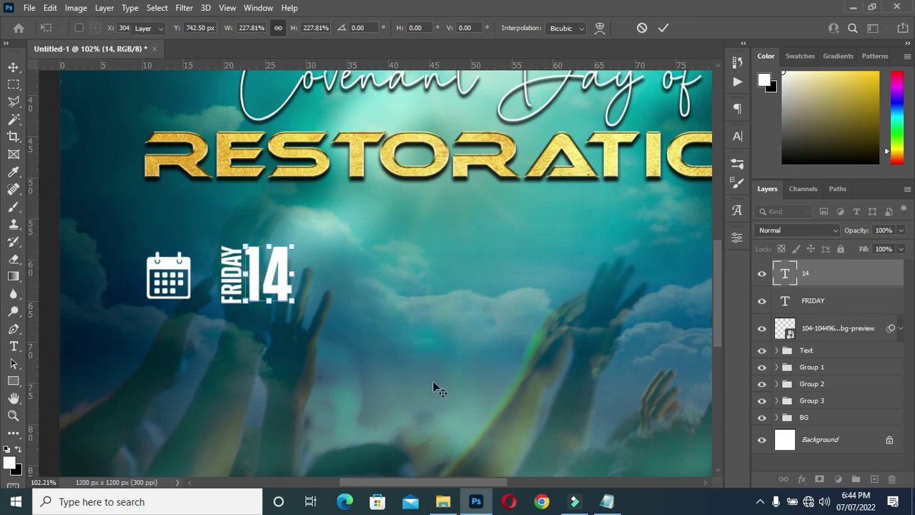
Step: Copy TH from the Notepad document, insert it as a new text layer and place it beside the upper part of 14
left_click(604, 501)
key("ctrl+c")
left_click_drag(197, 266, 185, 266)
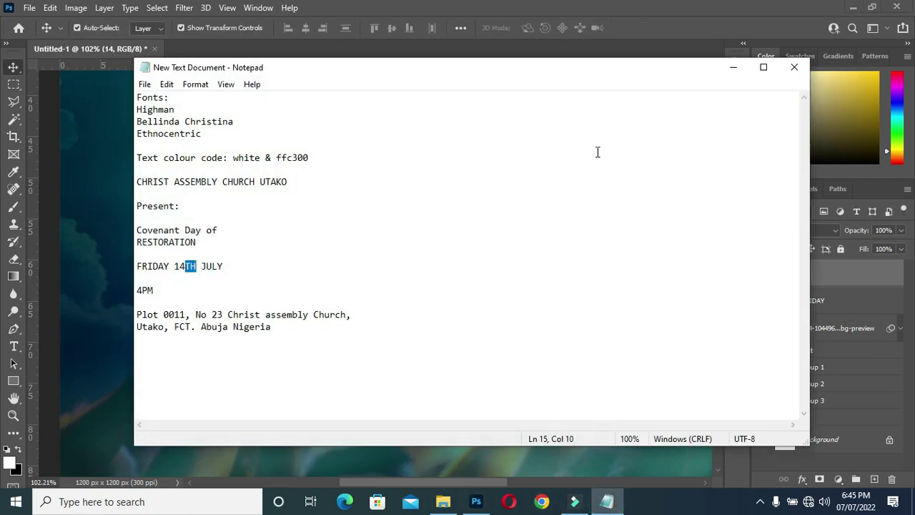
left_click(733, 67)
key("t")
left_click(353, 255)
key("ctrl+v")
key("ctrl+v")
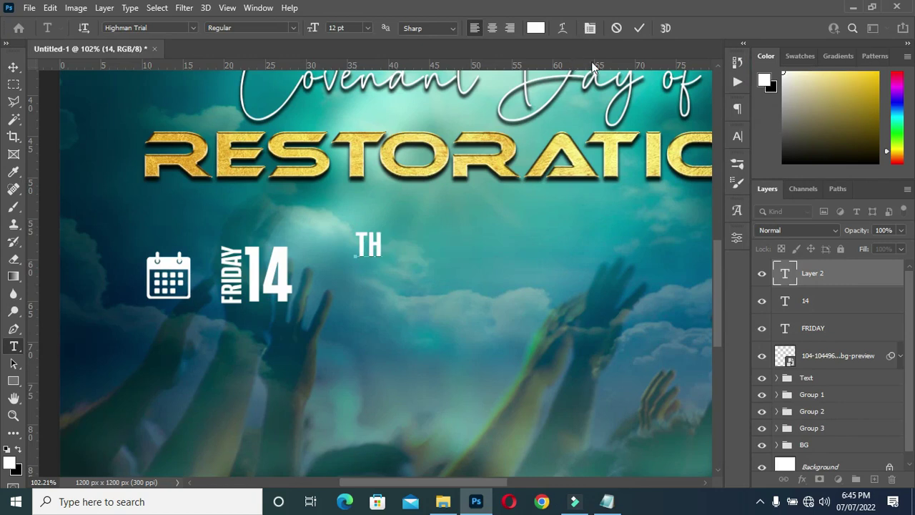
left_click(644, 27)
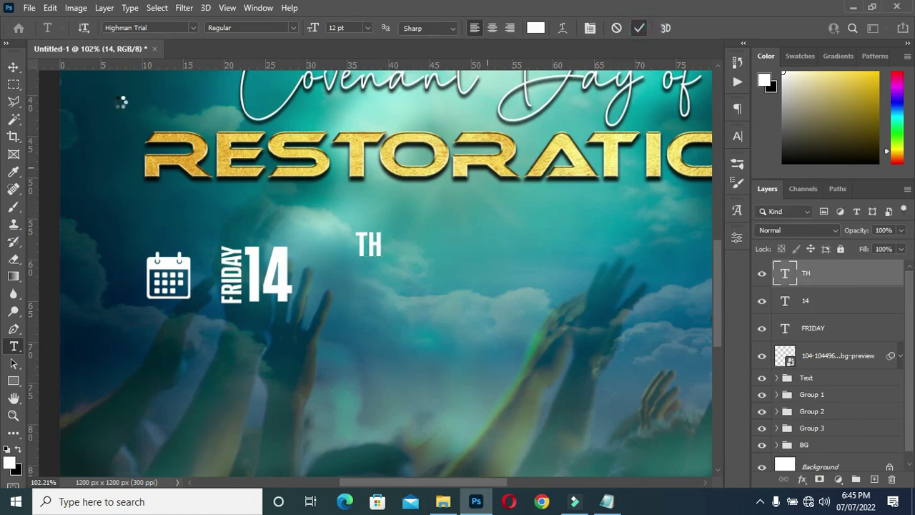
key("v")
left_click_drag(370, 246, 309, 261)
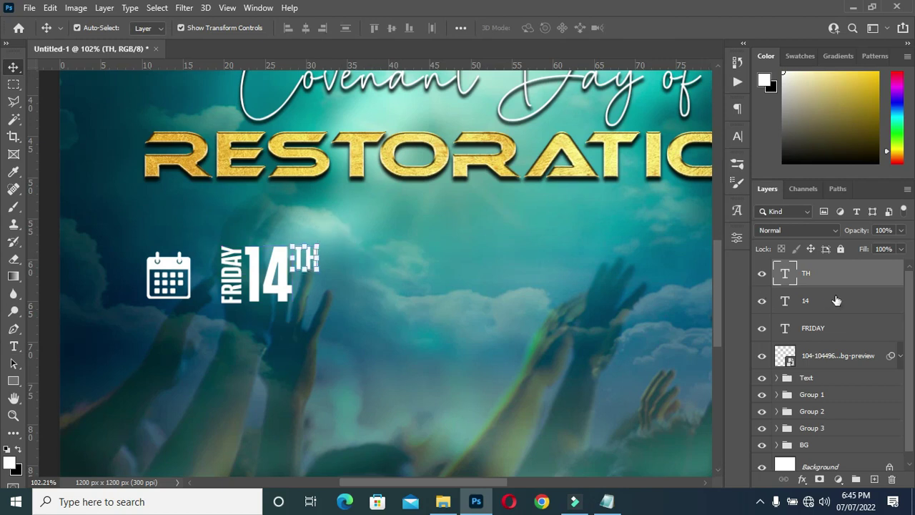
Step: Copy the colour code ffc300 from the Notepad document and apply it as the TH text's colour
left_click(607, 501)
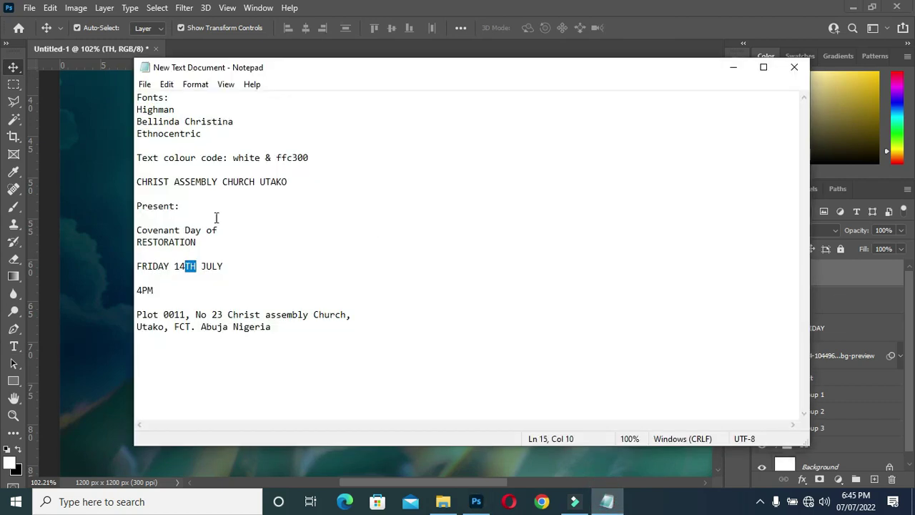
double_click(277, 157)
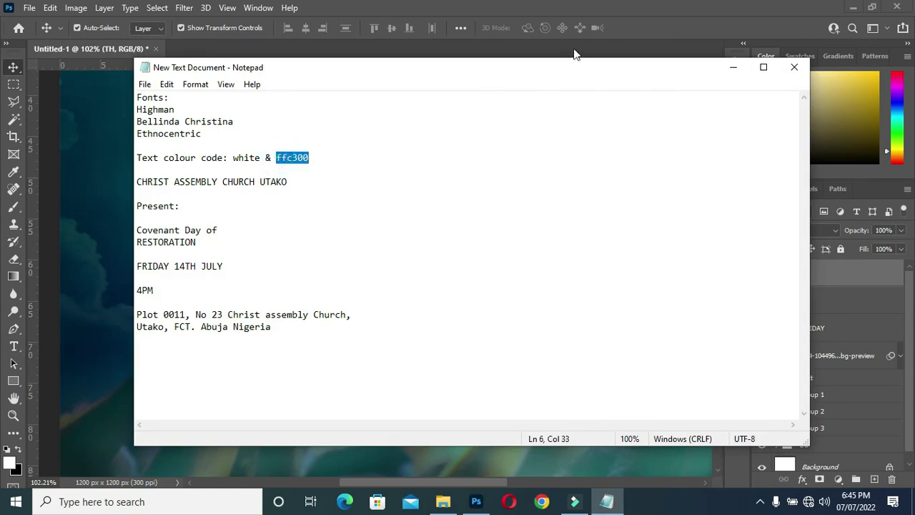
key("ctrl+c")
left_click(731, 69)
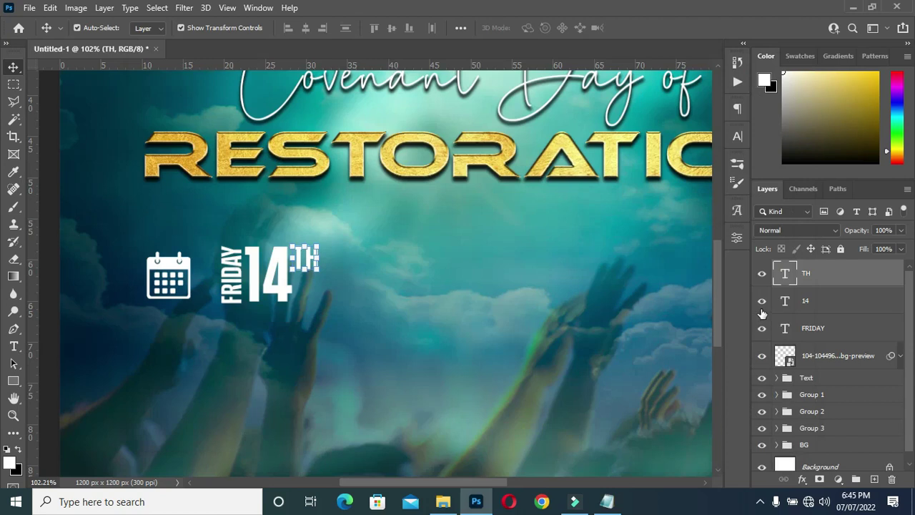
key("t")
left_click(536, 29)
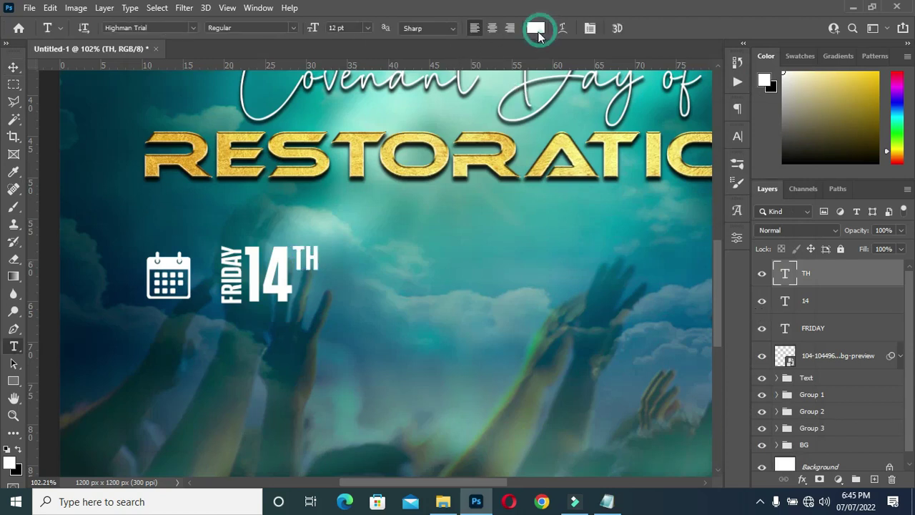
key("ctrl+v")
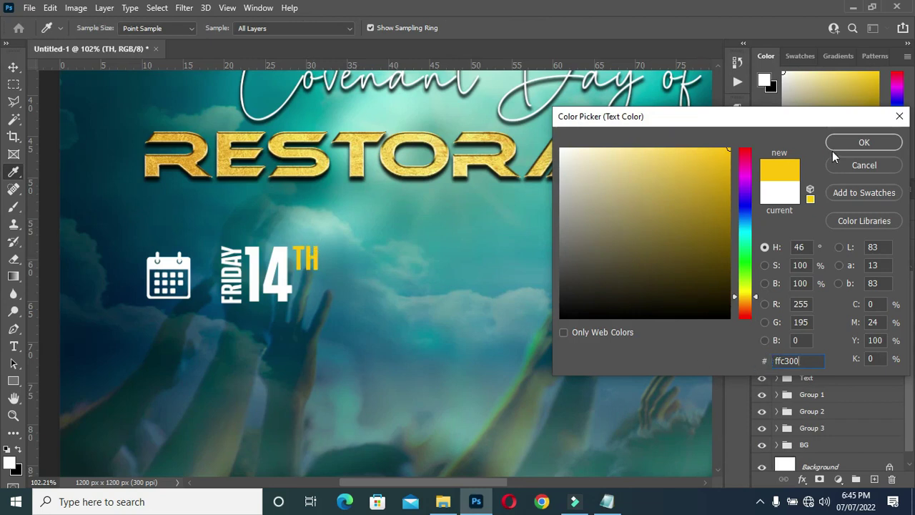
left_click(859, 144)
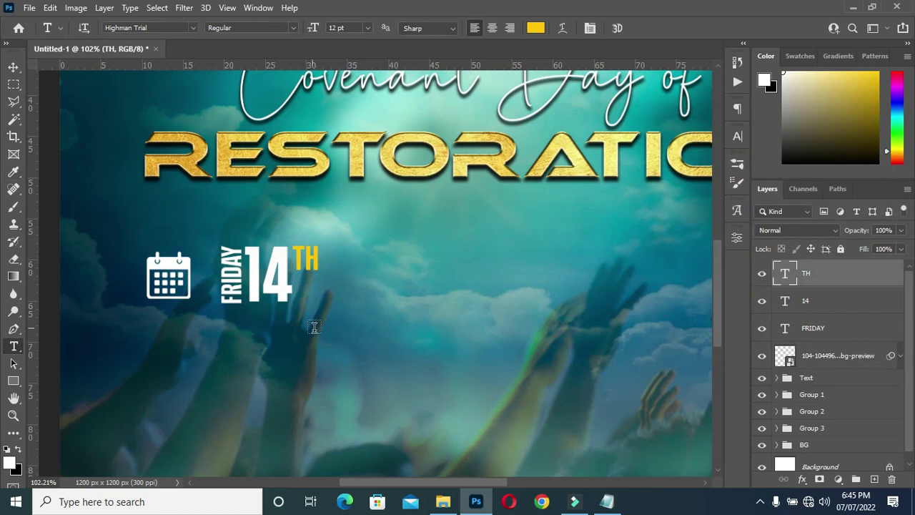
Step: Add a new text layer reading JULY, copied from the Notepad document, on the canvas near the date
left_click(374, 306)
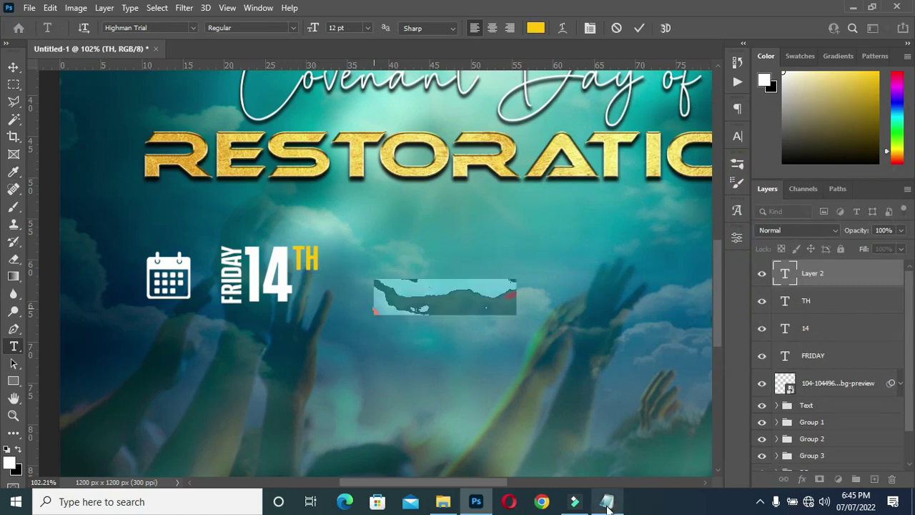
left_click(604, 500)
key("ctrl+c")
left_click_drag(202, 266, 229, 266)
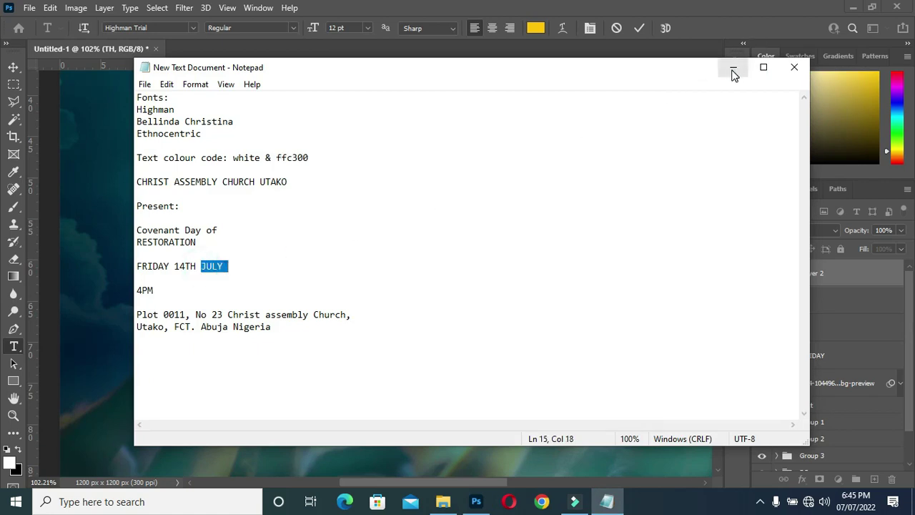
left_click(732, 68)
key("ctrl")
key("ctrl+v")
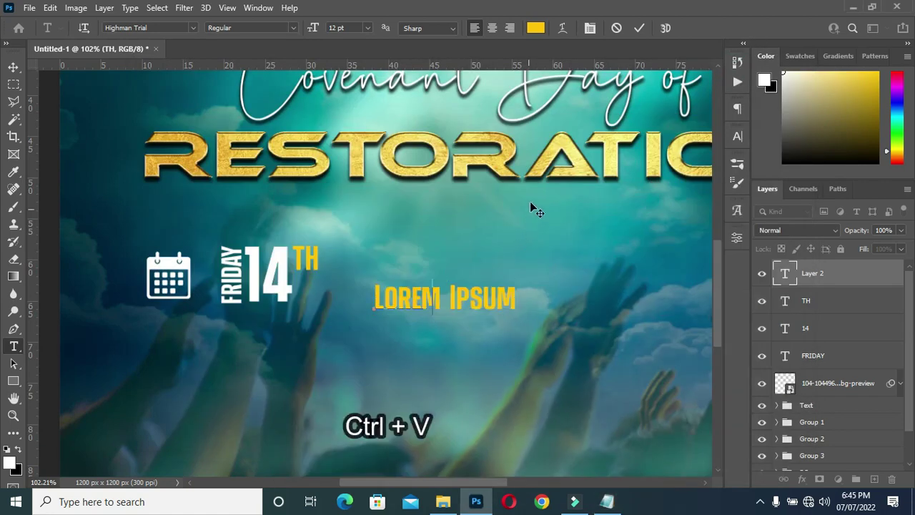
left_click(639, 28)
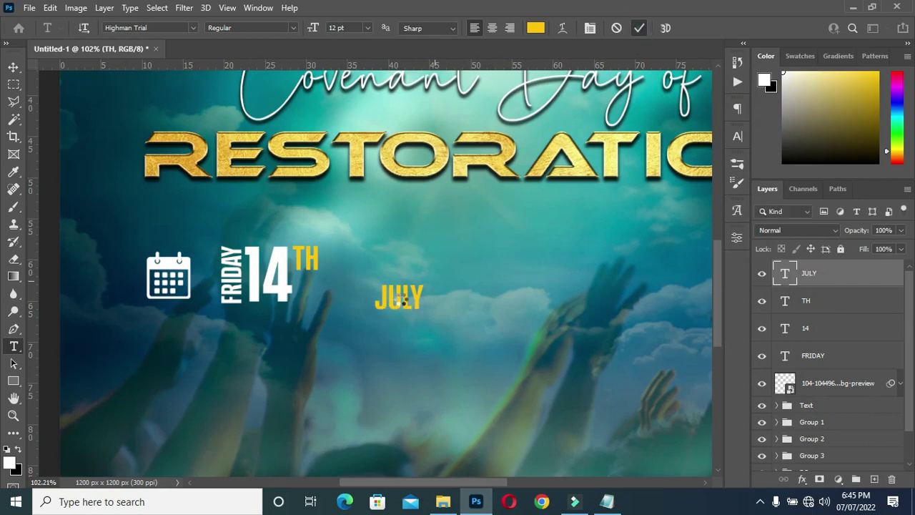
Step: Move JULY directly below TH beside 14, scale it down to about 80% and apply the transform
left_click_drag(404, 303, 324, 293)
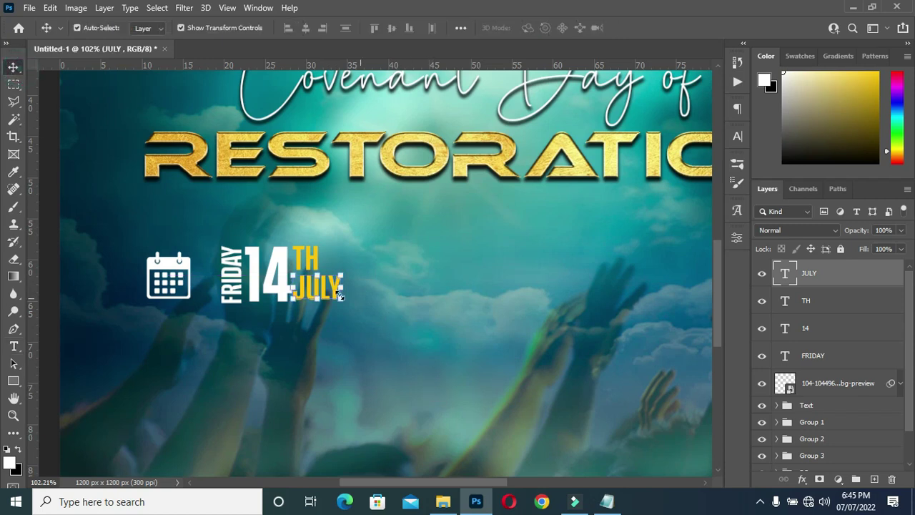
left_click_drag(343, 285, 319, 292)
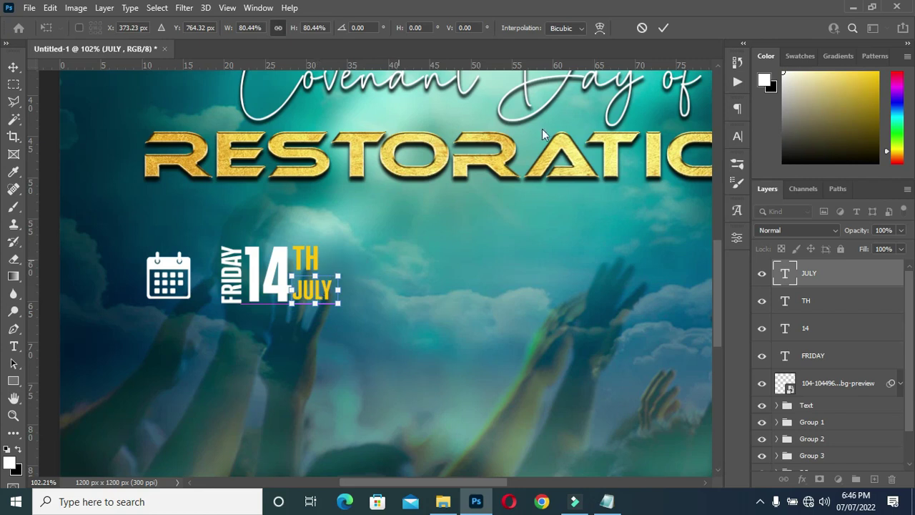
left_click(663, 27)
key("Return")
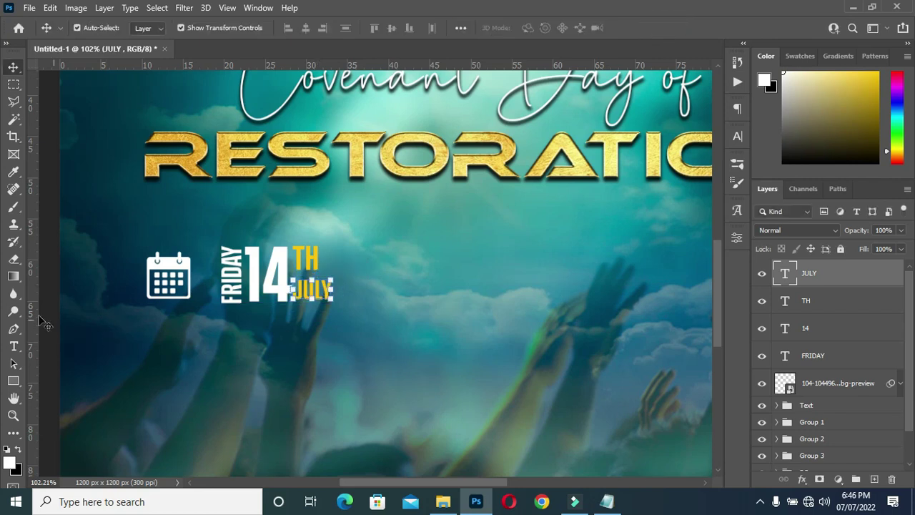
left_click(57, 318)
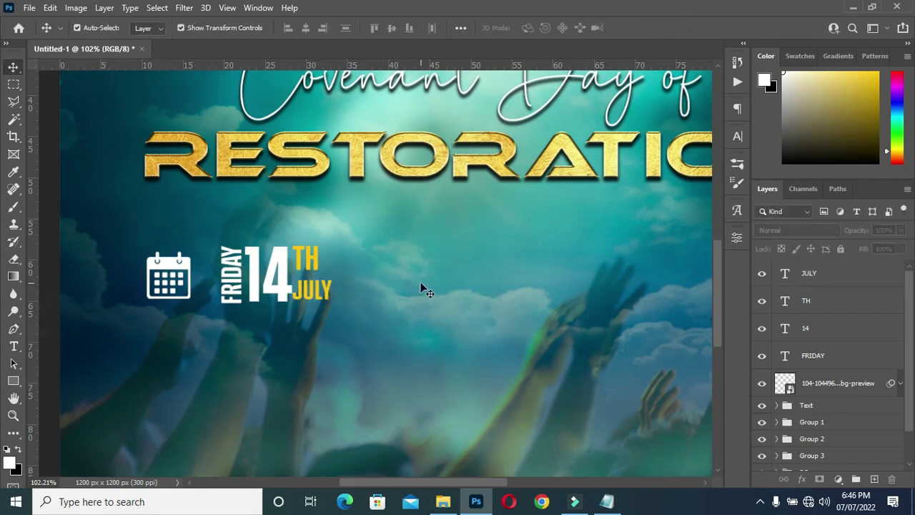
Step: Select the JULY, TH, 14 and FRIDAY layers together and nudge them left, closer to the calendar icon
scroll(420, 286, "down", 2)
scroll(393, 293, "down", 2)
scroll(390, 293, "up", 2)
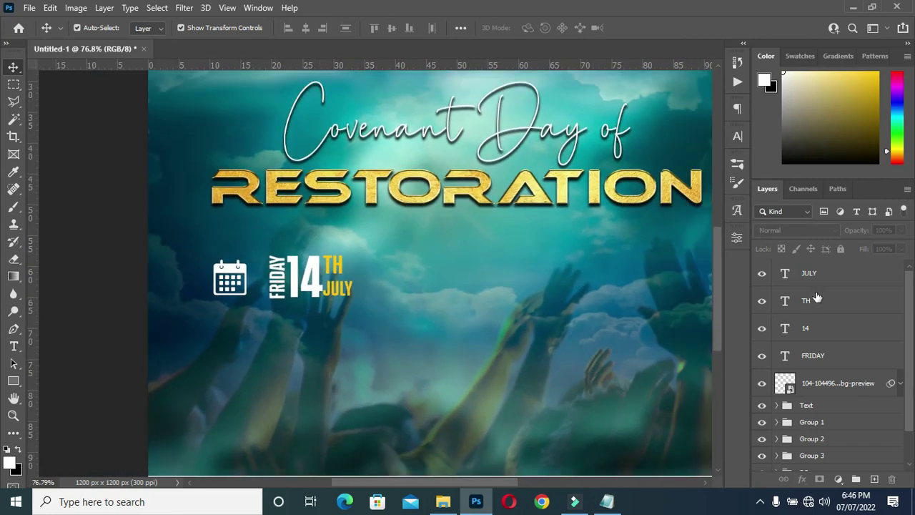
left_click(827, 273)
left_click(823, 330, "shift")
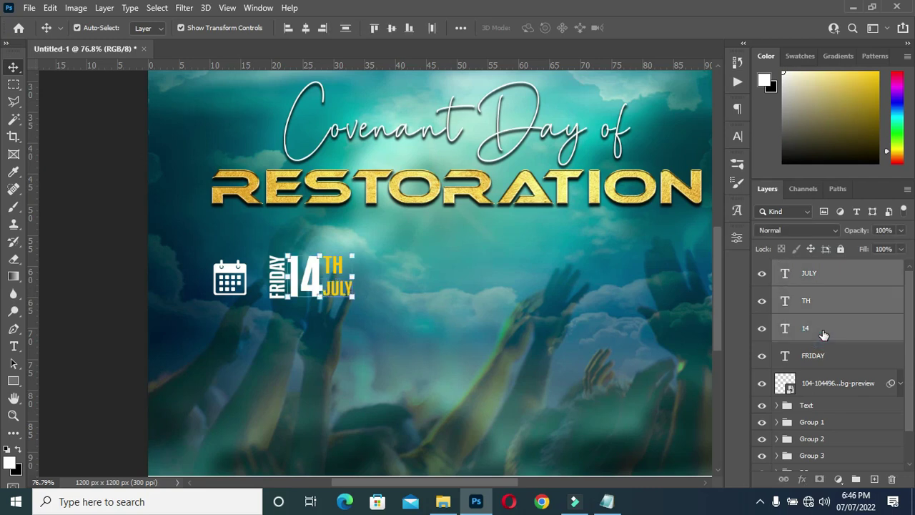
left_click(822, 359, "ctrl")
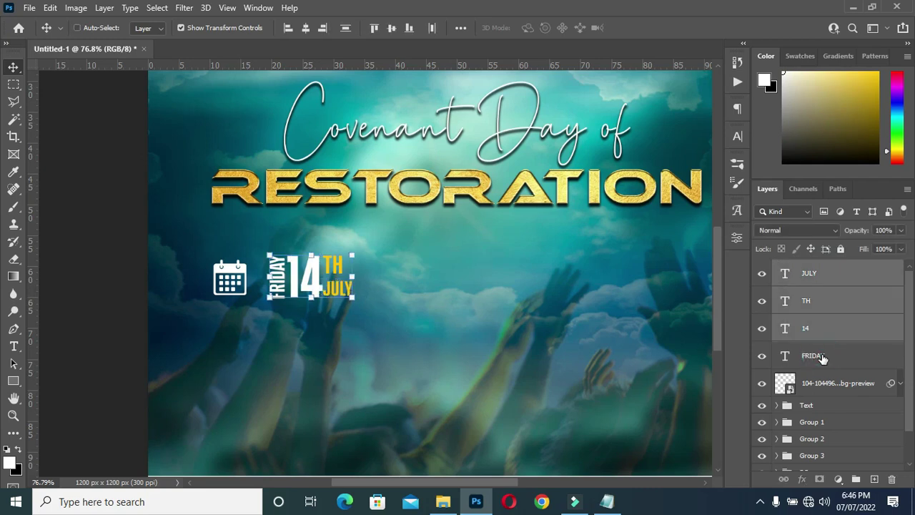
key("Left")
key("Left")
key("Left")
key("Left")
key("Left")
key("Left")
key("Left")
key("Left")
key("Left")
key("Left")
key("Left")
key("Left")
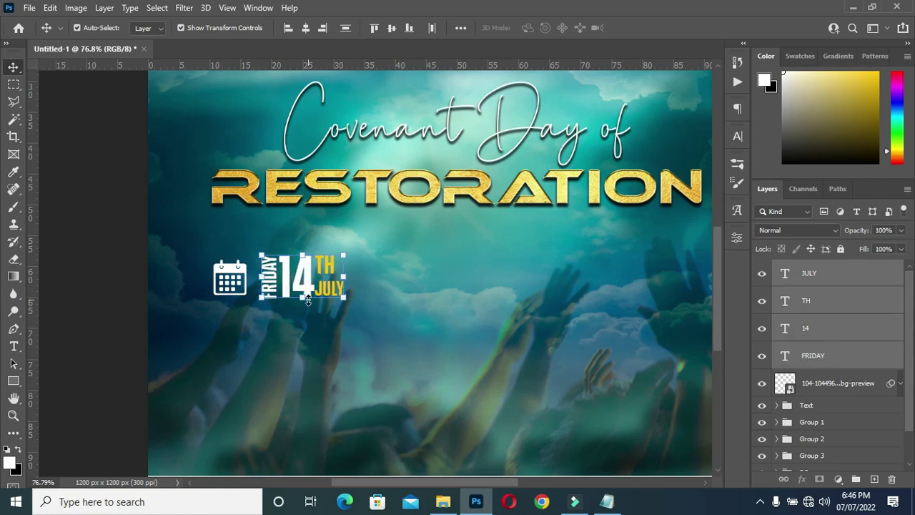
Step: Scale the selected date texts up to about 139%, centre them vertically with the calendar icon and apply the transform
left_click_drag(301, 300, 323, 282)
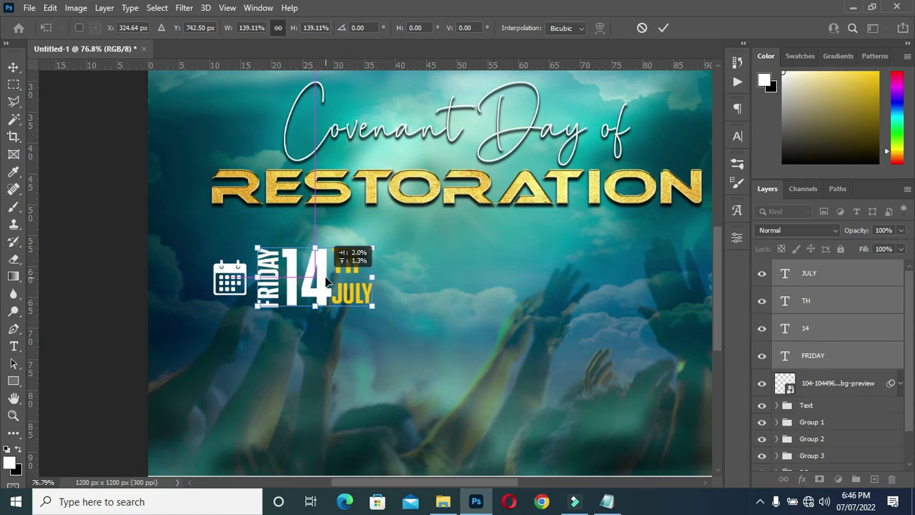
left_click_drag(325, 282, 326, 282)
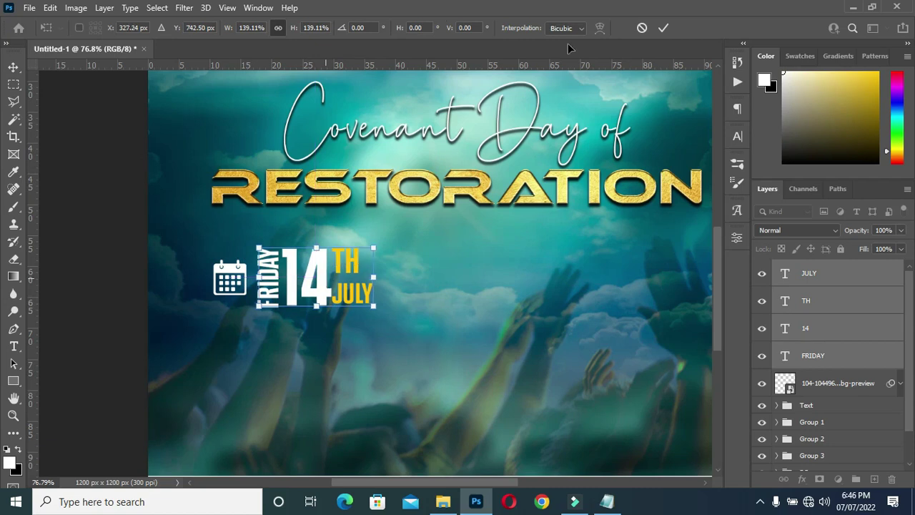
left_click(662, 30)
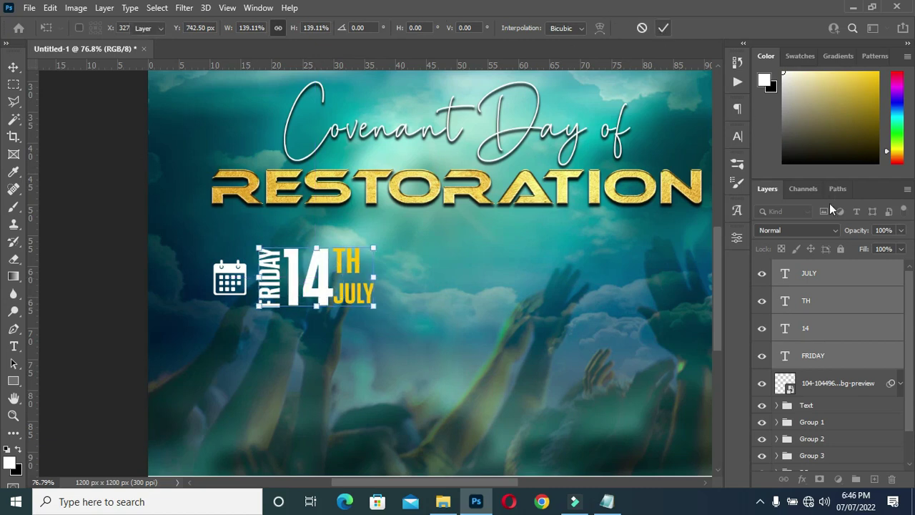
Step: Group the date text layers with the calendar icon layer and name the group DAte
left_click(820, 384, "shift")
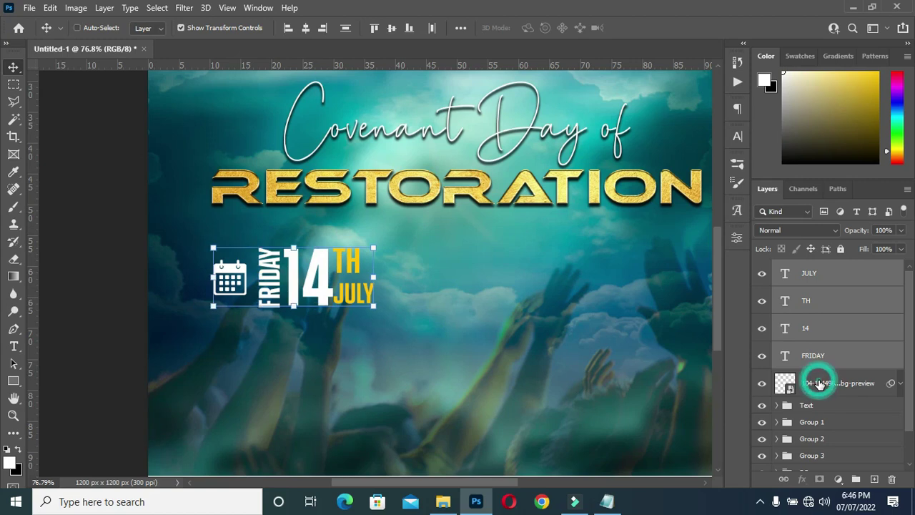
key("ctrl+g")
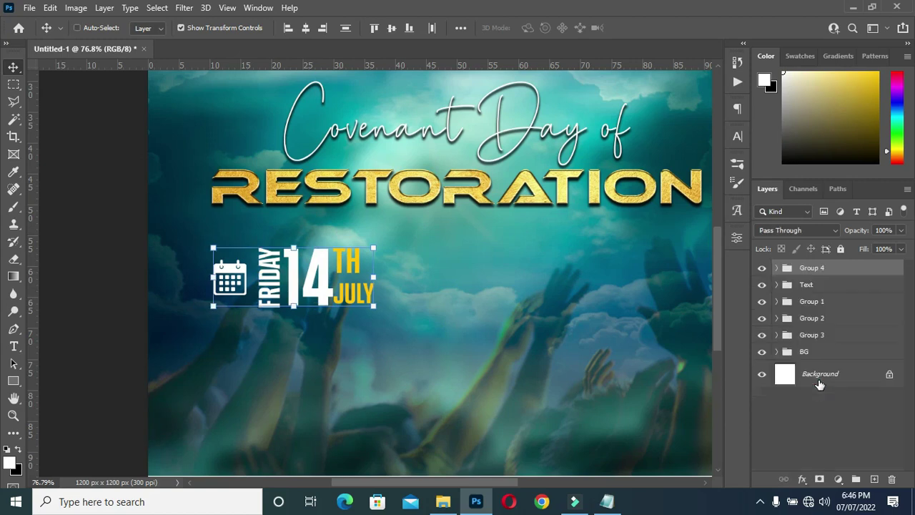
double_click(812, 267)
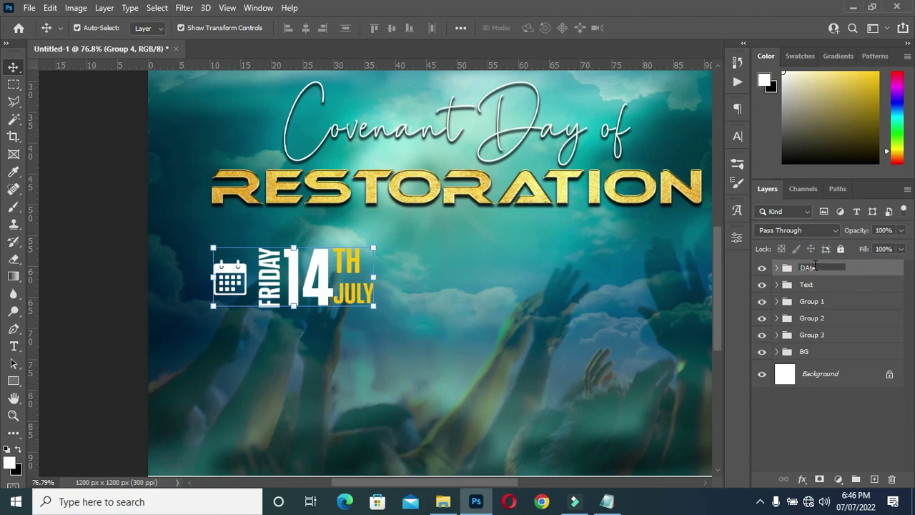
type("DAte")
key("Return")
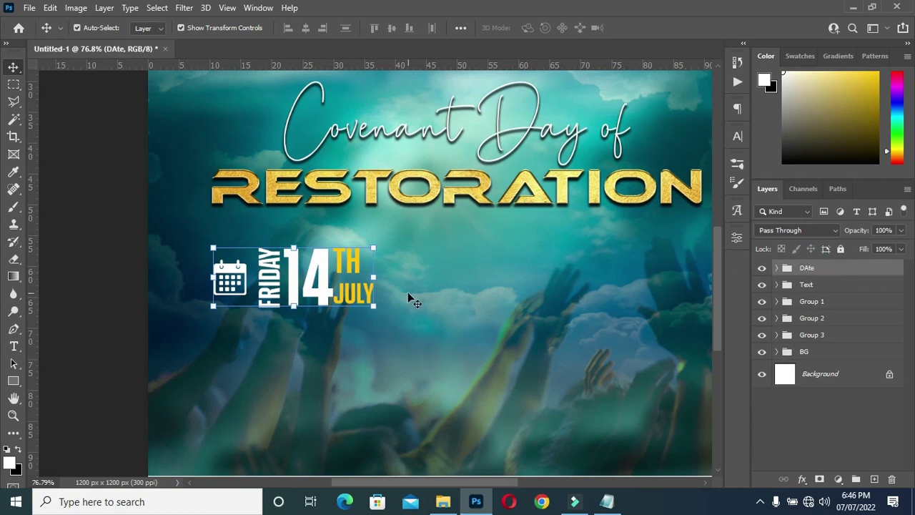
Step: Switch to the Notepad notes, copy the 4PM line and return to the flyer
scroll(399, 270, "down", 3)
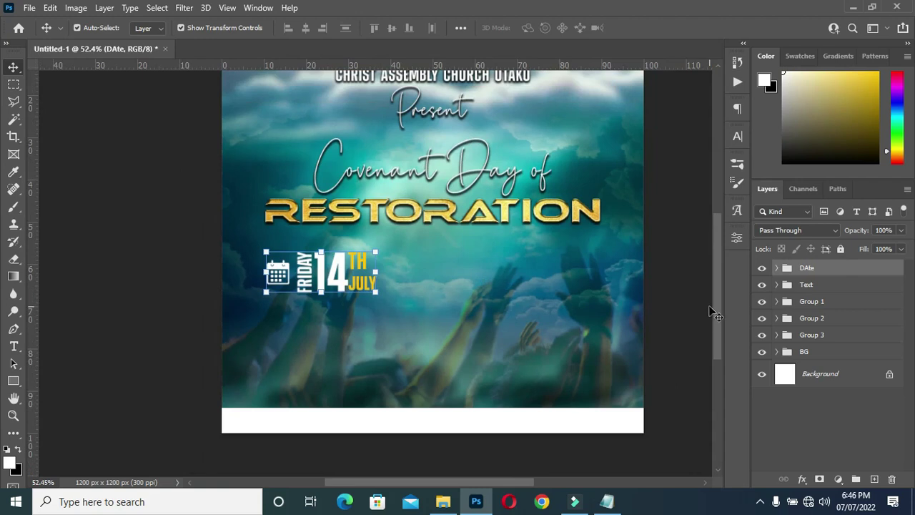
left_click_drag(717, 316, 719, 295)
left_click(680, 305)
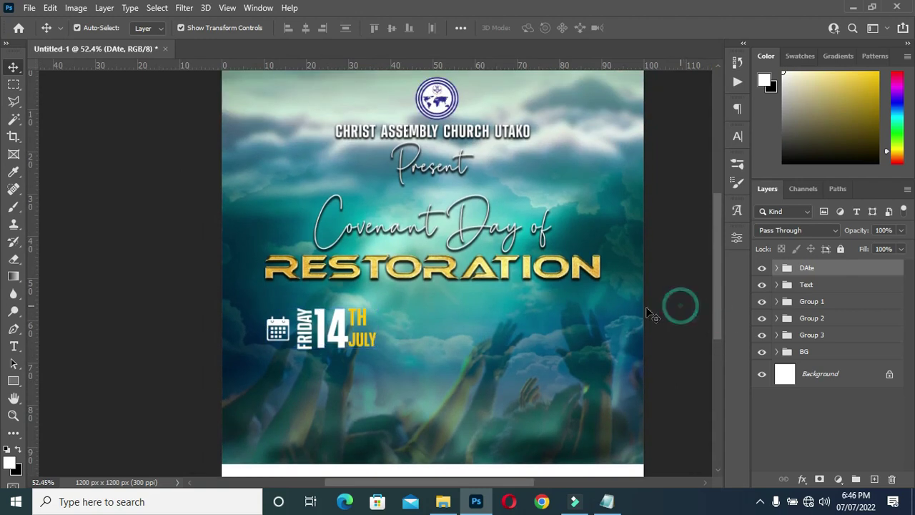
scroll(425, 337, "up", 1)
left_click(606, 501)
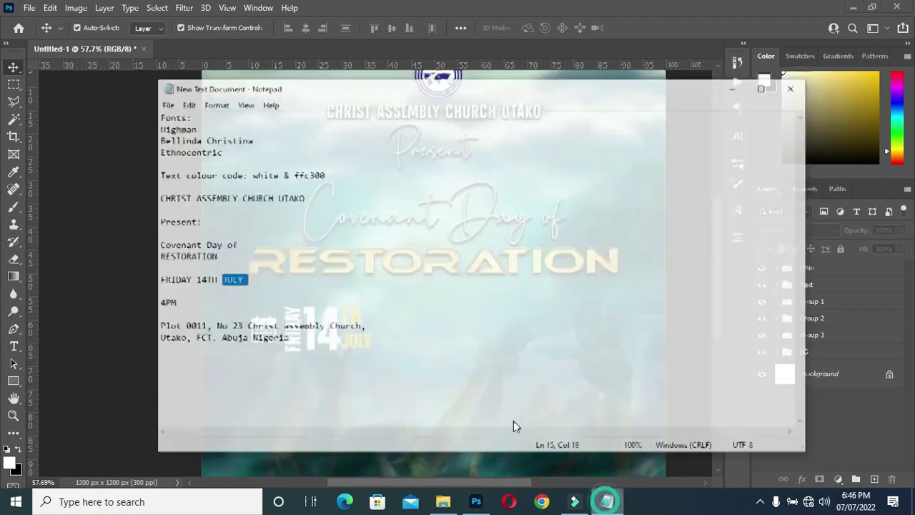
left_click_drag(154, 290, 137, 290)
key("ctrl+c")
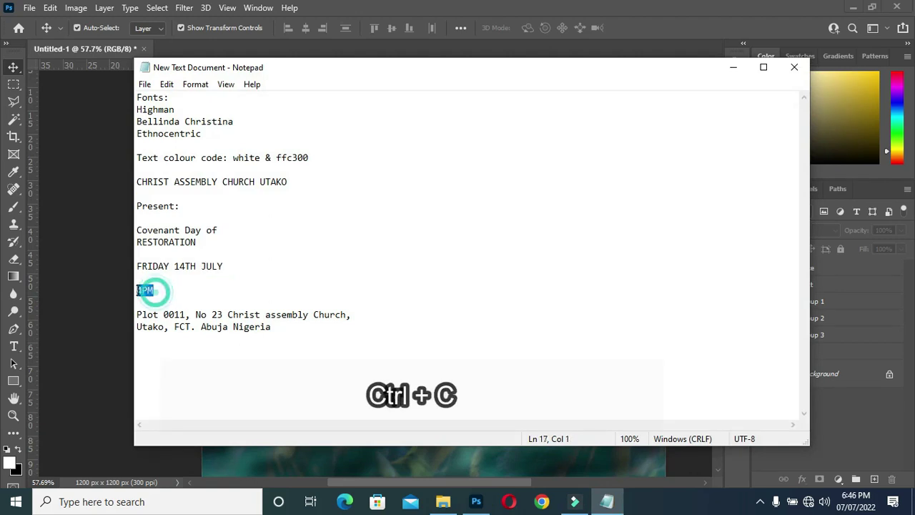
left_click(733, 67)
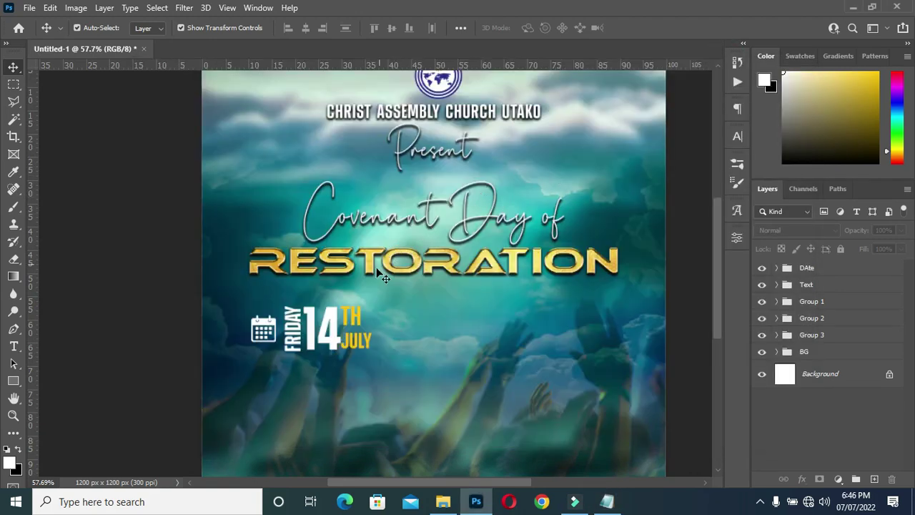
Step: Duplicate the 14 text, move the copy to the flyer's upper right beside Present, and replace its text with 4PM
left_click(343, 330, "ctrl")
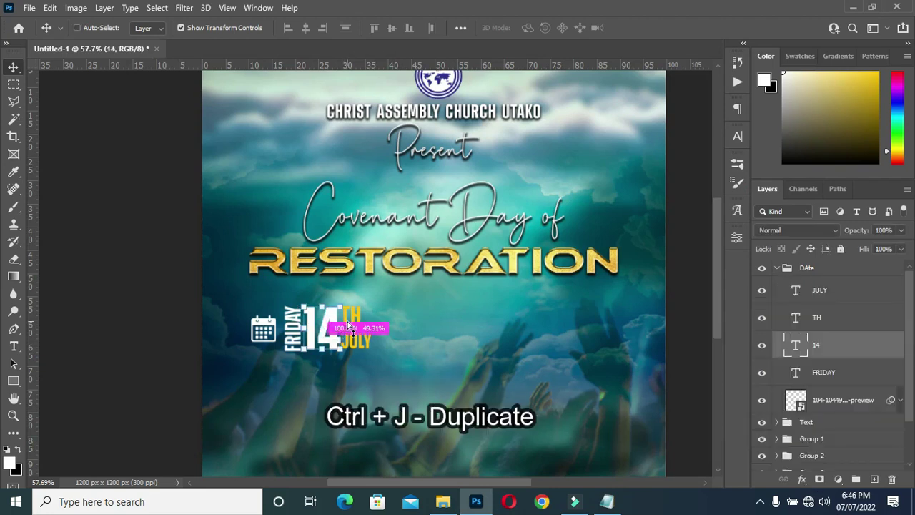
key("ctrl+j")
left_click_drag(336, 329, 601, 146)
double_click(599, 145)
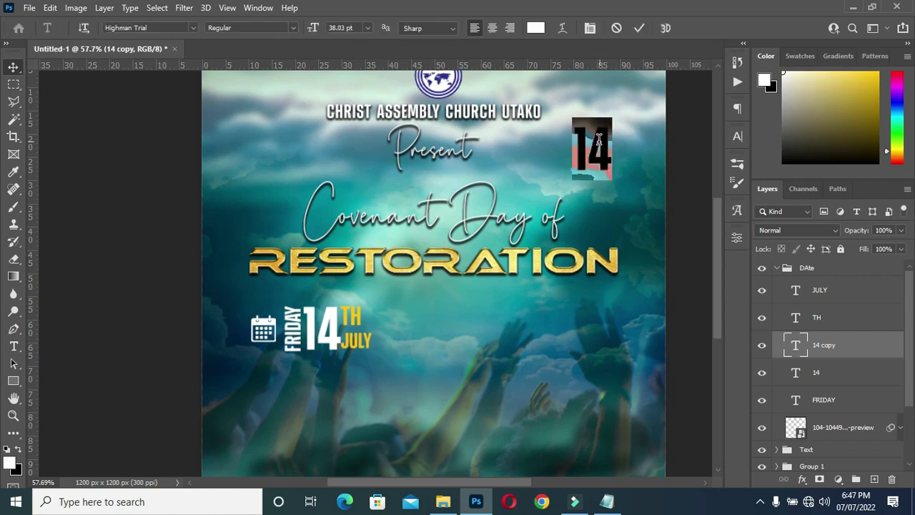
key("ctrl+v")
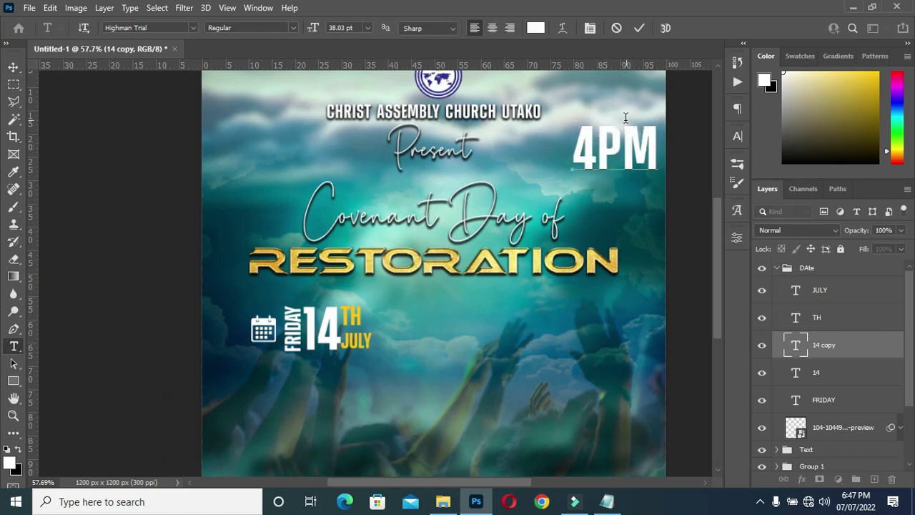
Step: Set the PM letters of the 4PM text to 26 pt, commit the edit and nudge the text slightly down
left_click_drag(599, 143, 656, 146)
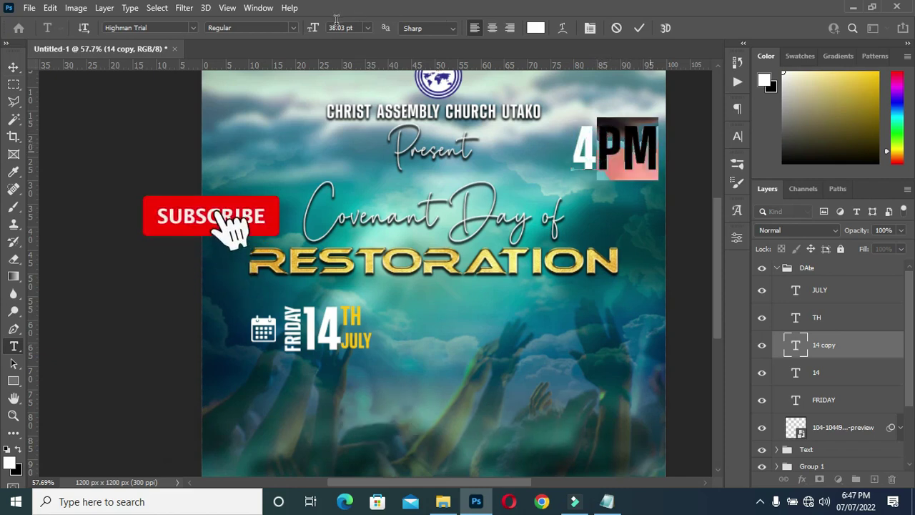
left_click_drag(313, 34, 306, 34)
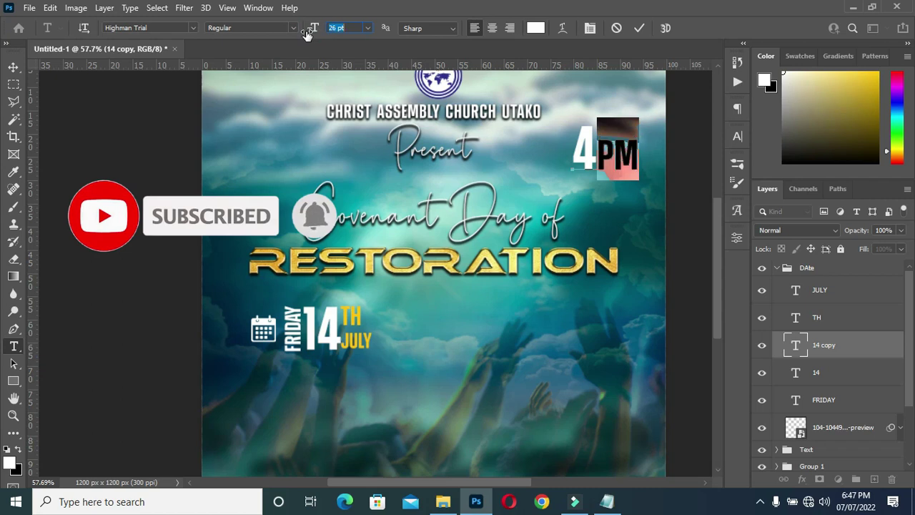
left_click(638, 28)
left_click(626, 155)
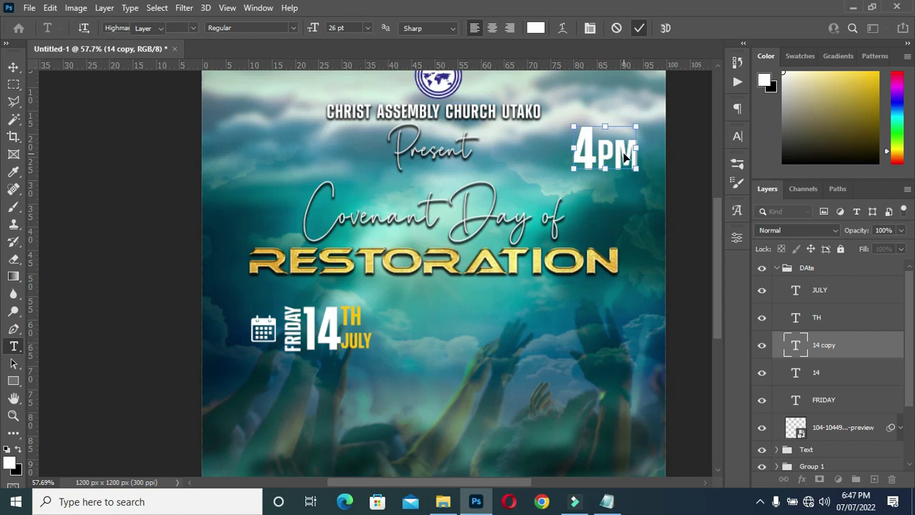
key("ctrl+Return")
left_click_drag(627, 156, 627, 158)
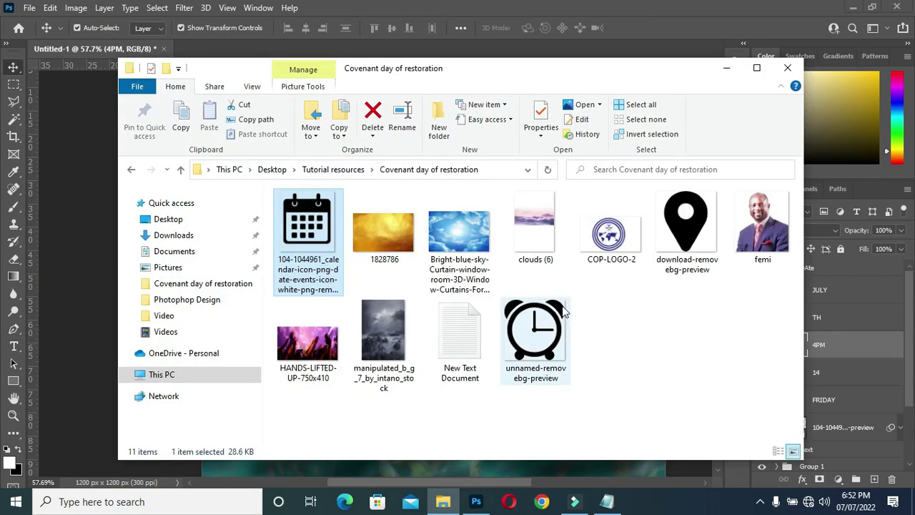
Step: Place the unnamed-removebg-preview alarm clock image, scaled to about 3%, directly above the 4PM text
left_click(563, 310)
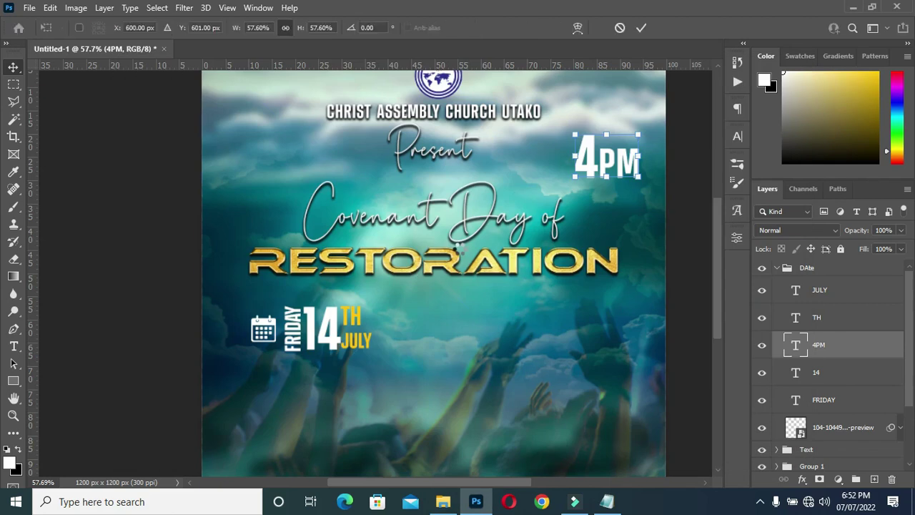
left_click_drag(200, 269, 617, 108)
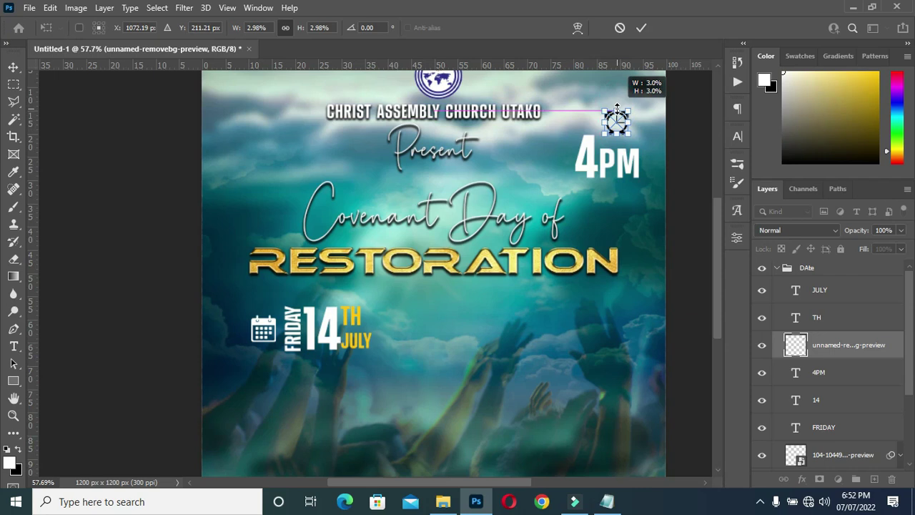
left_click(641, 27)
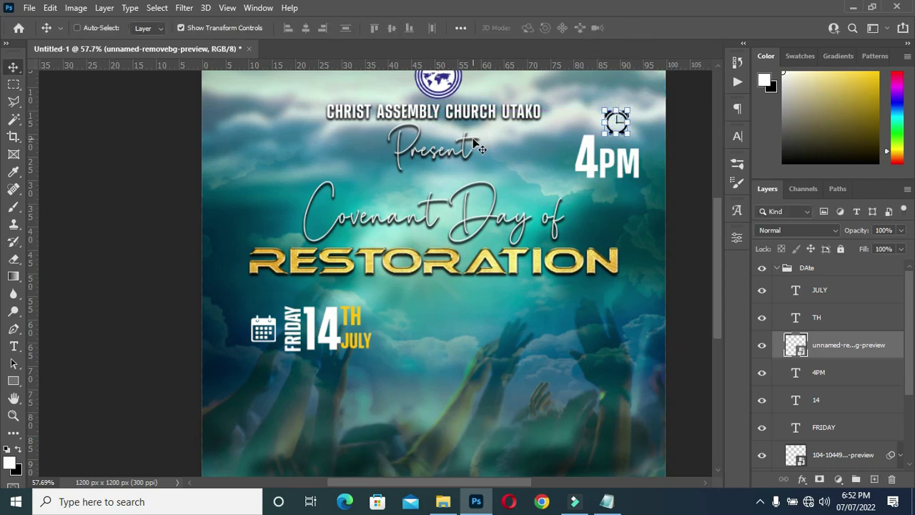
Step: Turn the clock icon white with a Hue/Saturation adjustment at Lightness +100
key("ctrl+u")
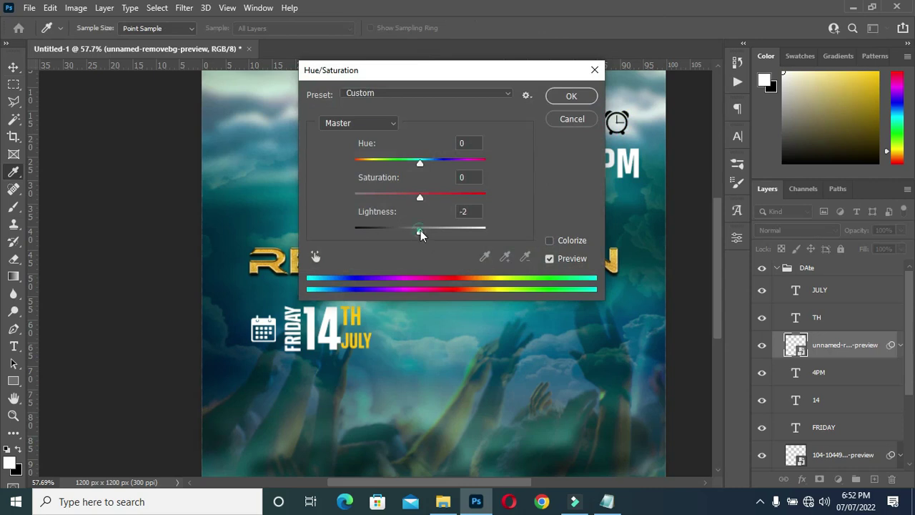
left_click_drag(420, 234, 527, 229)
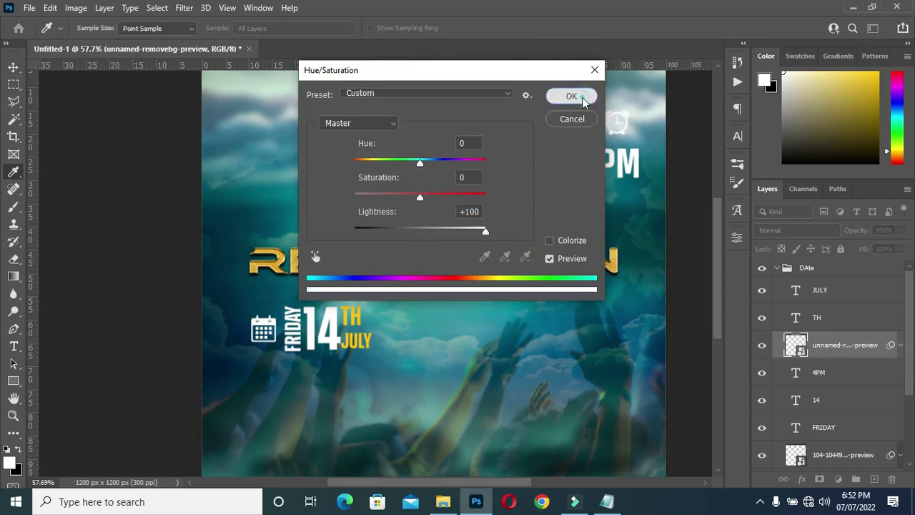
left_click(582, 98)
scroll(586, 236, "down", 1)
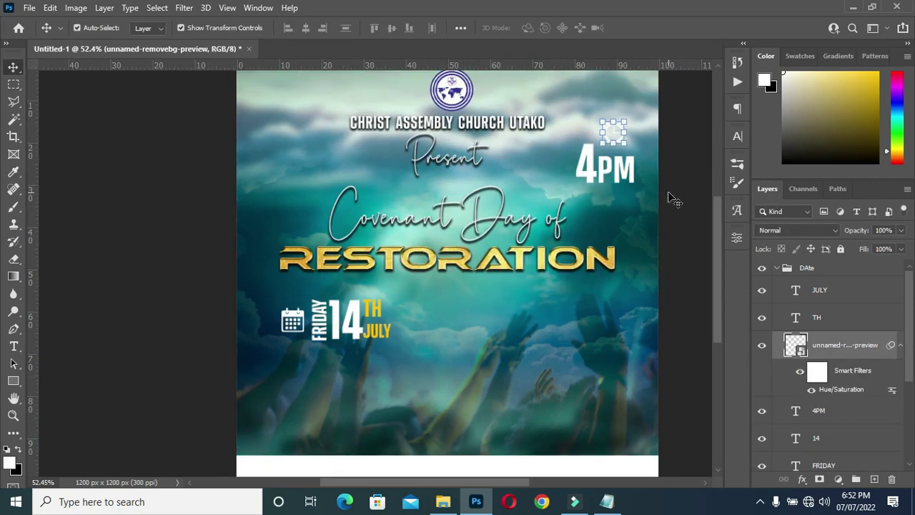
scroll(672, 199, "down", 1)
scroll(335, 368, "up", 2)
Step: Place the pastor's portrait image, scaled to about 25%, against the flyer's right edge below RESTORATION
left_click(442, 504)
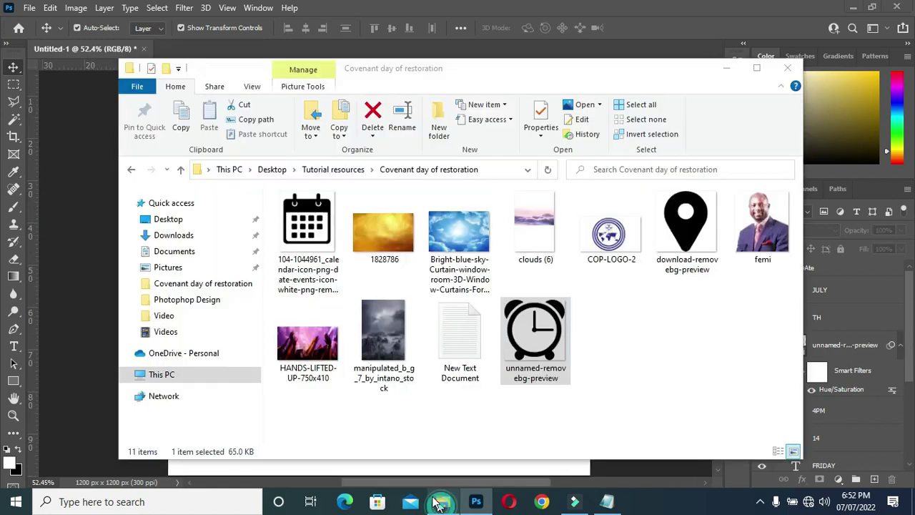
left_click(687, 230)
left_click_drag(763, 238, 68, 310)
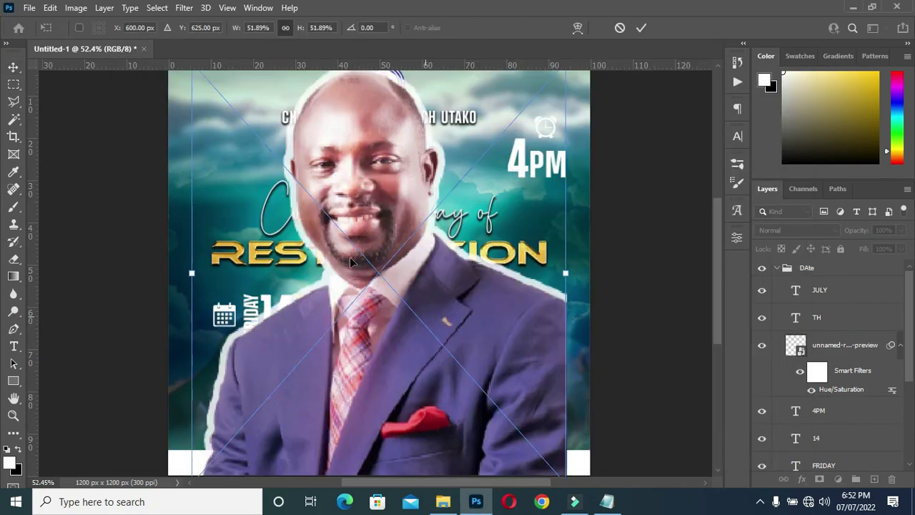
left_click_drag(192, 274, 354, 318)
left_click_drag(452, 317, 513, 393)
left_click_drag(492, 230, 484, 278)
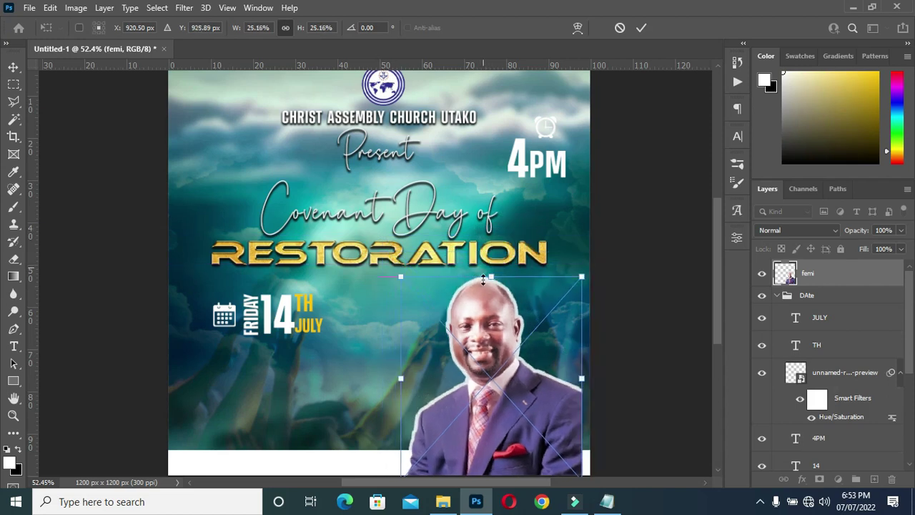
mouse_move(487, 323)
left_mouse_down()
mouse_move(504, 323)
mouse_move(494, 323)
left_mouse_up()
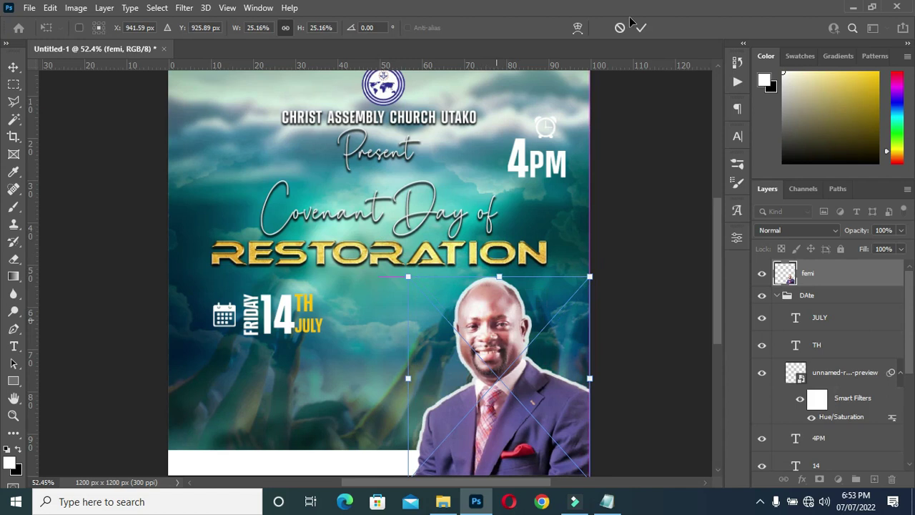
left_click(647, 28)
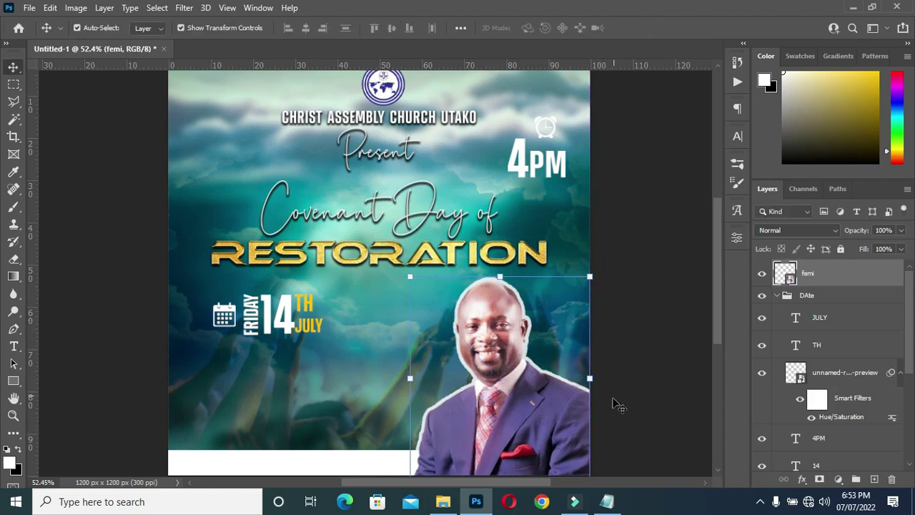
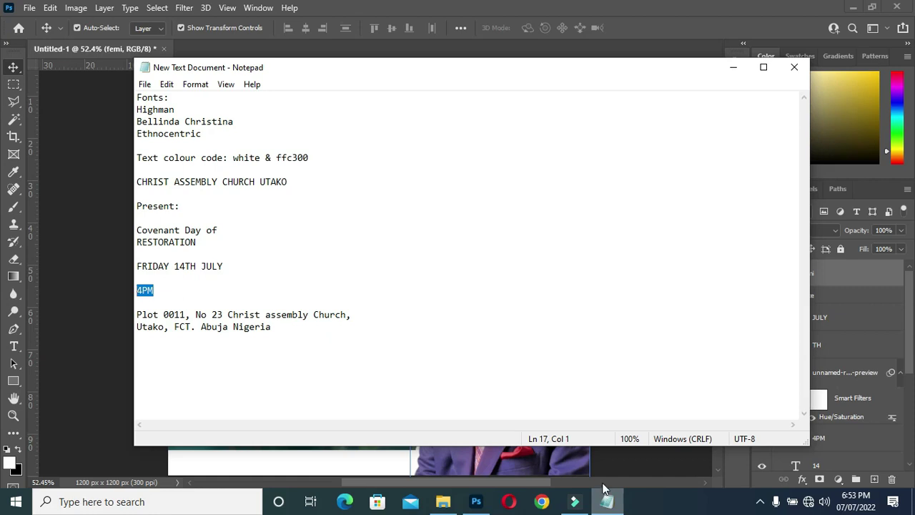
Step: Add the pastor's title and name as 8.2 pt Highman Trial text and move it beside the portrait's shoulder
left_click(732, 67)
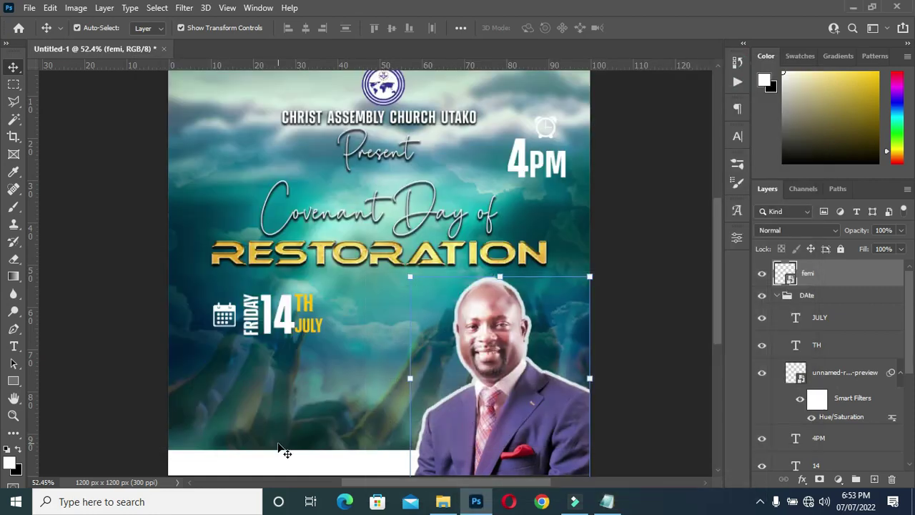
key("t")
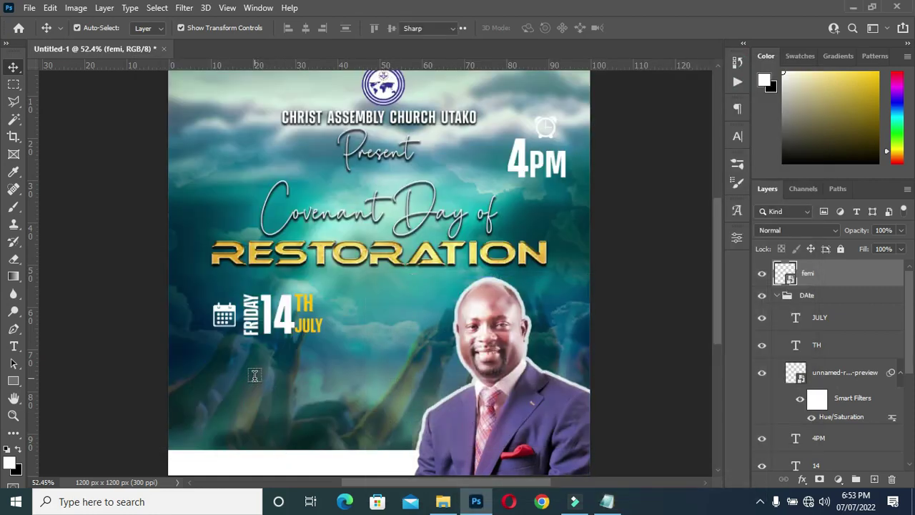
left_click(254, 377)
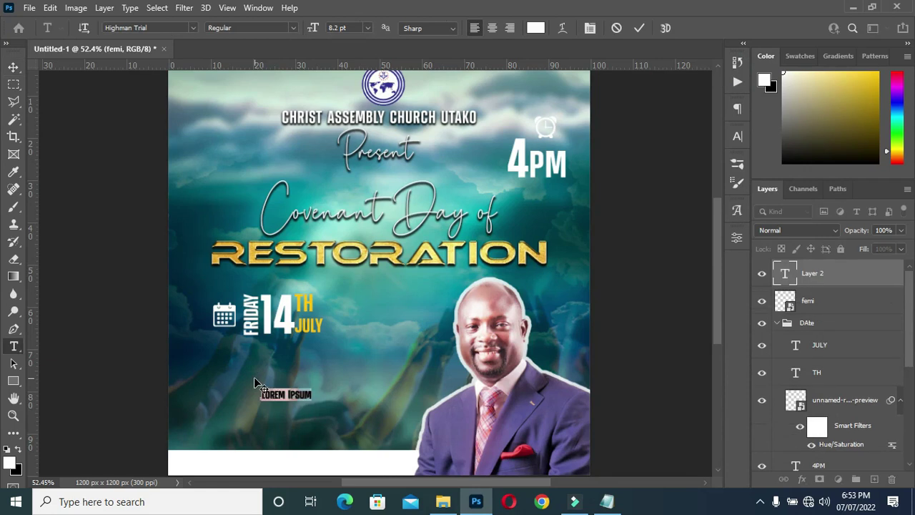
type("PAS")
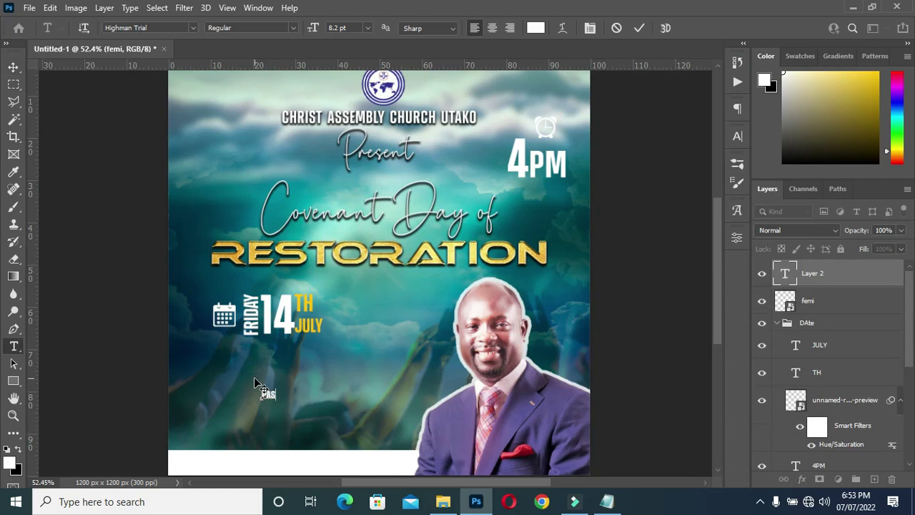
type("TOR FEMI")
left_click(640, 27)
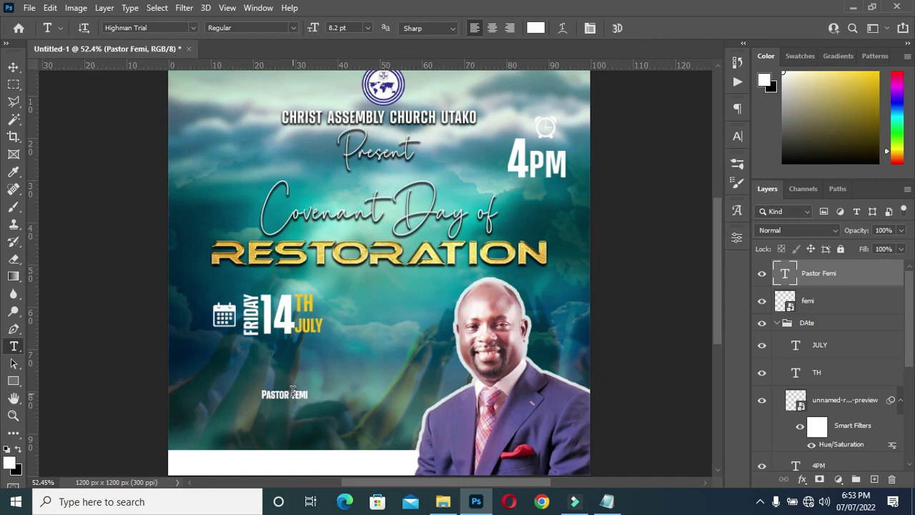
left_click_drag(284, 402, 435, 389)
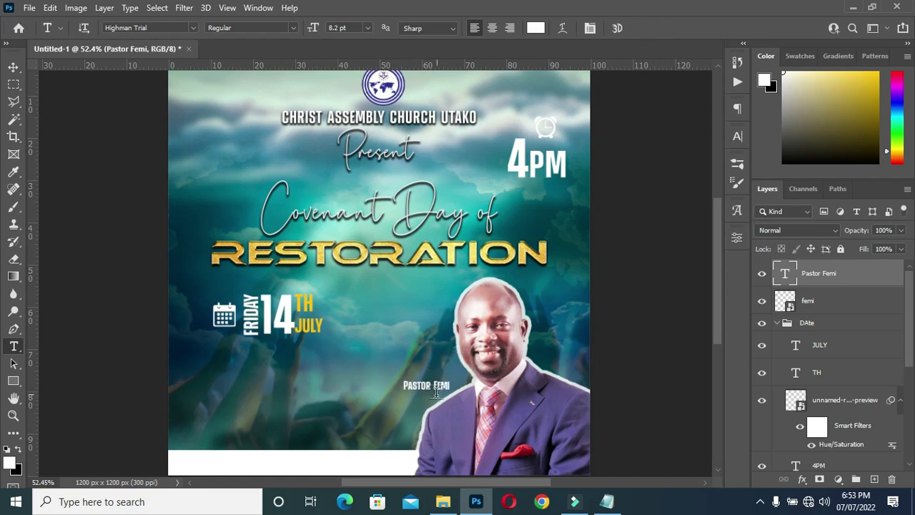
Step: Recolour the pastor's name text yellow ffc300, sampled from the TH in the date
scroll(435, 388, "up", 2)
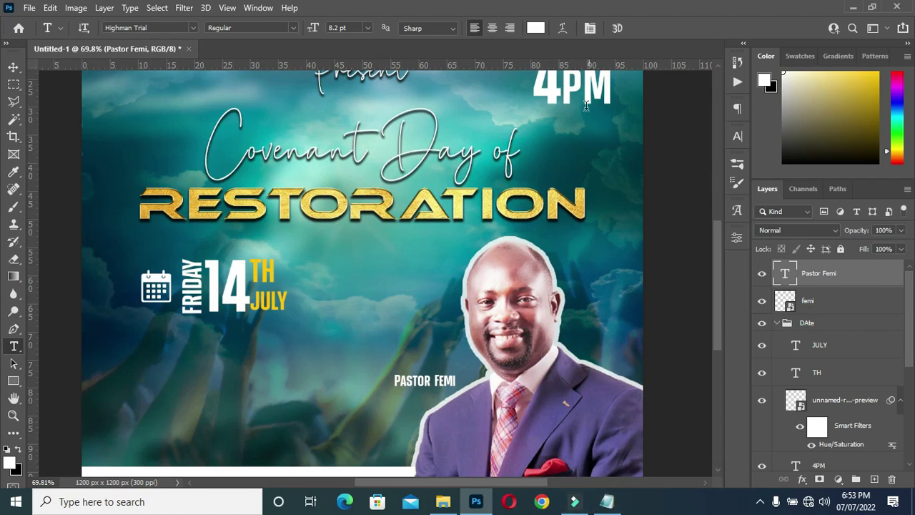
left_click(538, 28)
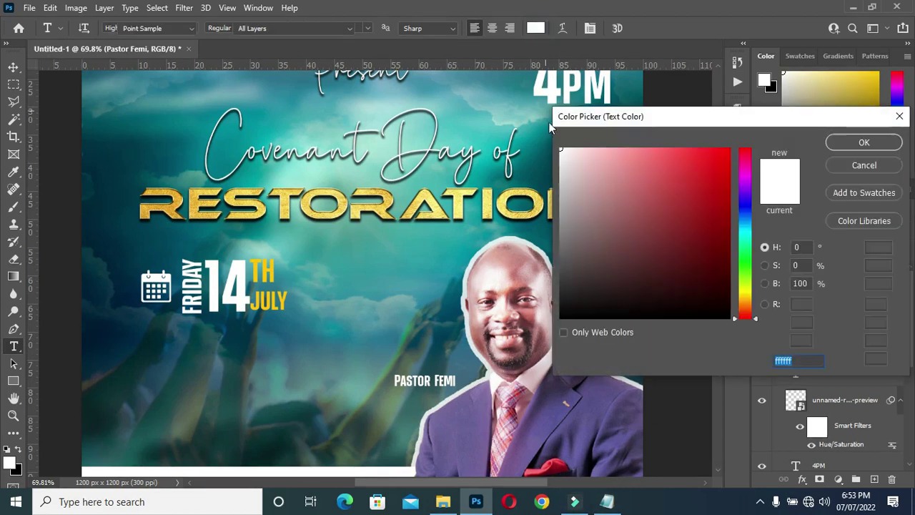
left_click(261, 267)
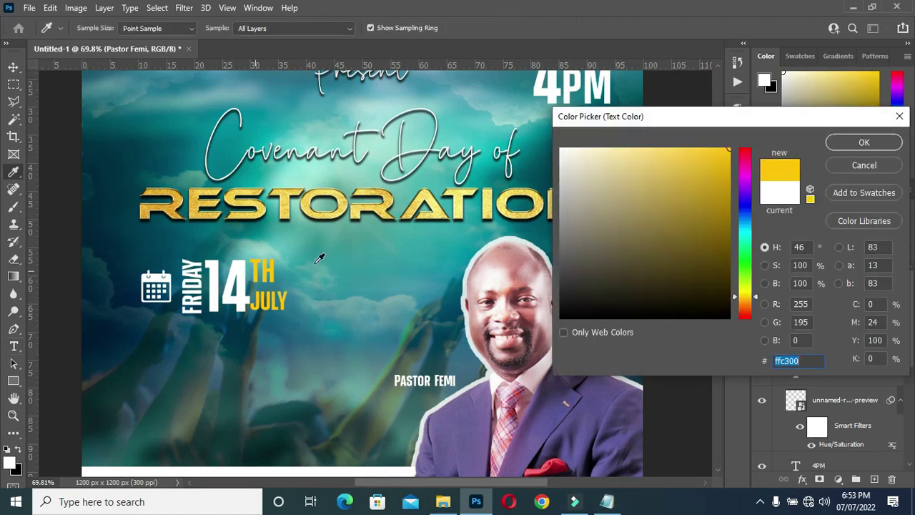
left_click(889, 146)
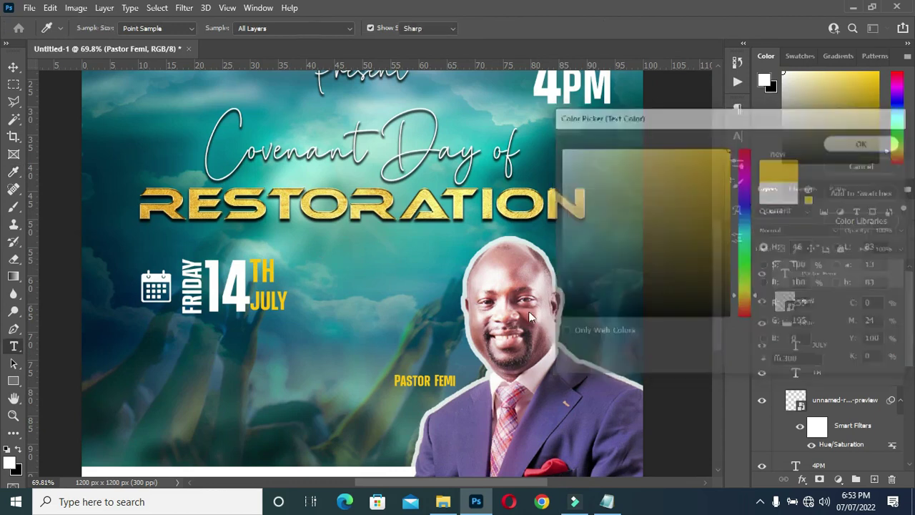
Step: Change the pastor's name text to the Bellinda Christina font and scale it up to about 150.5%
left_click(194, 28)
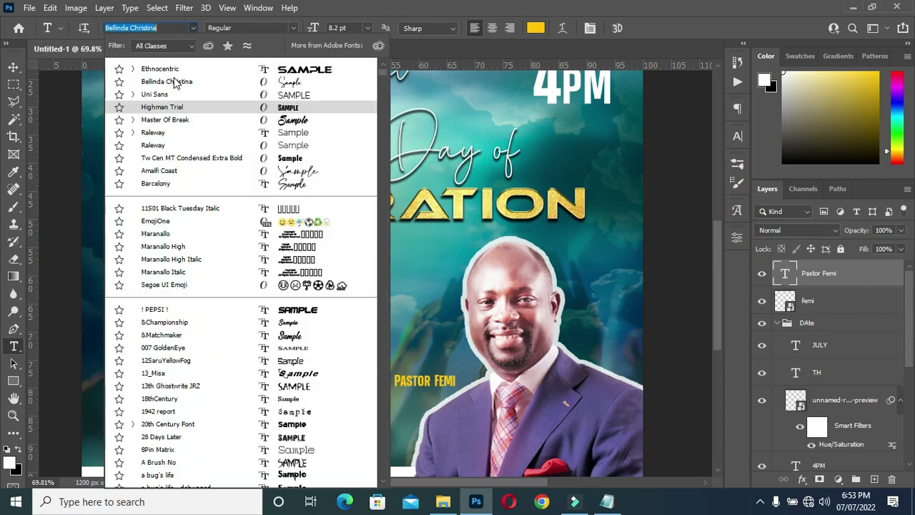
left_click(180, 84)
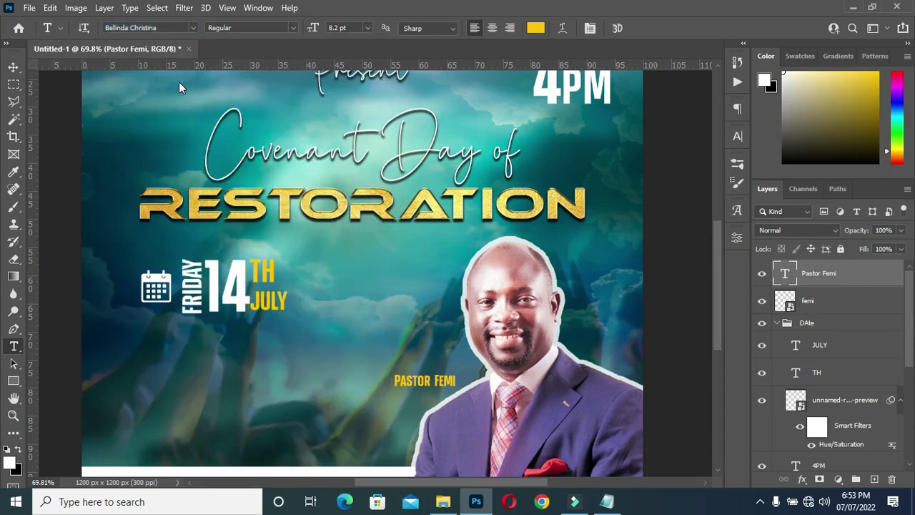
key("v")
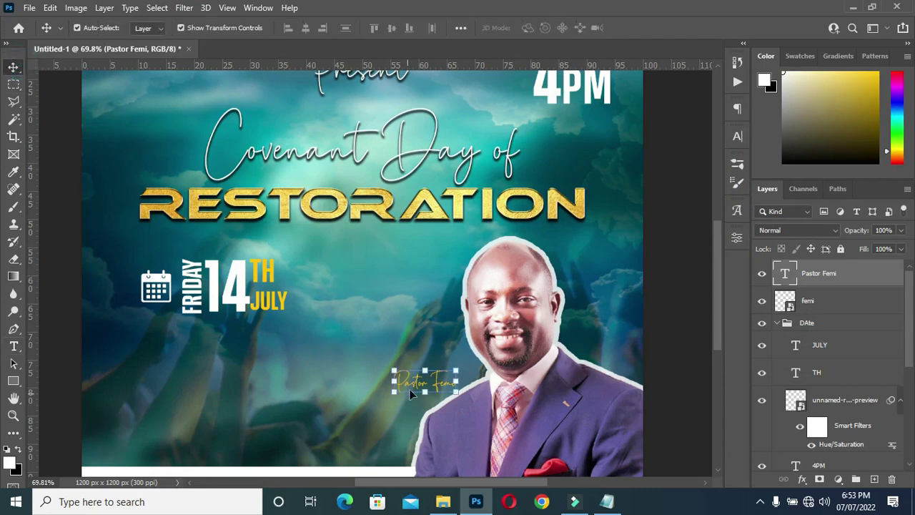
left_click_drag(394, 382, 363, 379)
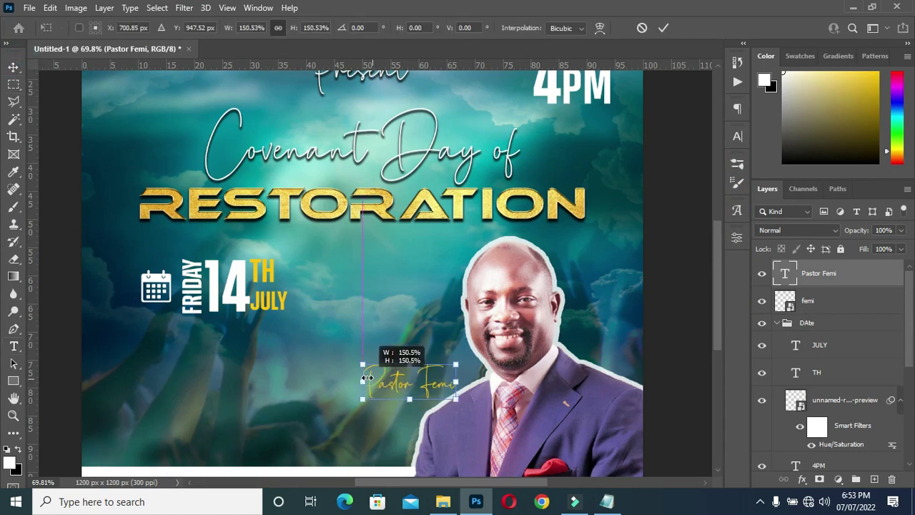
left_click(665, 27)
Step: Widen the letter tracking of the pastor's name text and set its layer opacity to 100%
left_click(738, 137)
mouse_move(666, 187)
left_mouse_down()
mouse_move(657, 185)
mouse_move(664, 185)
left_mouse_up()
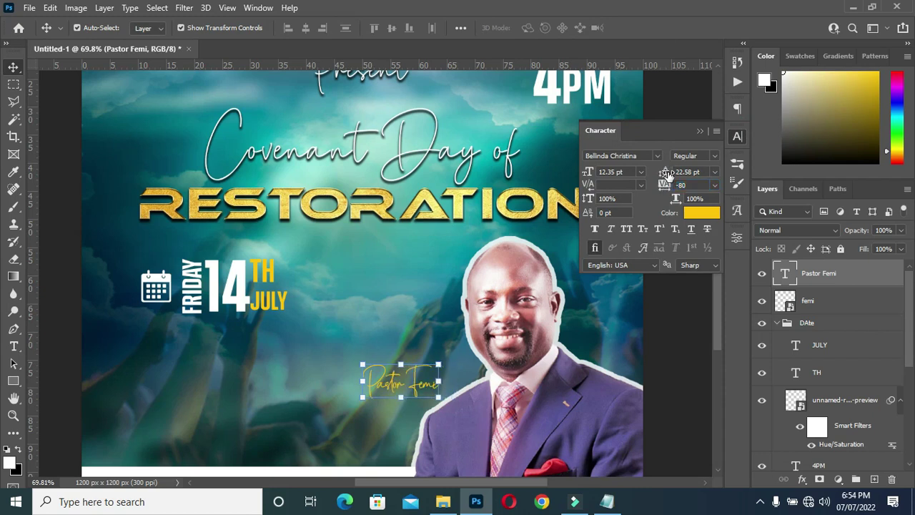
key("4")
left_click(664, 185)
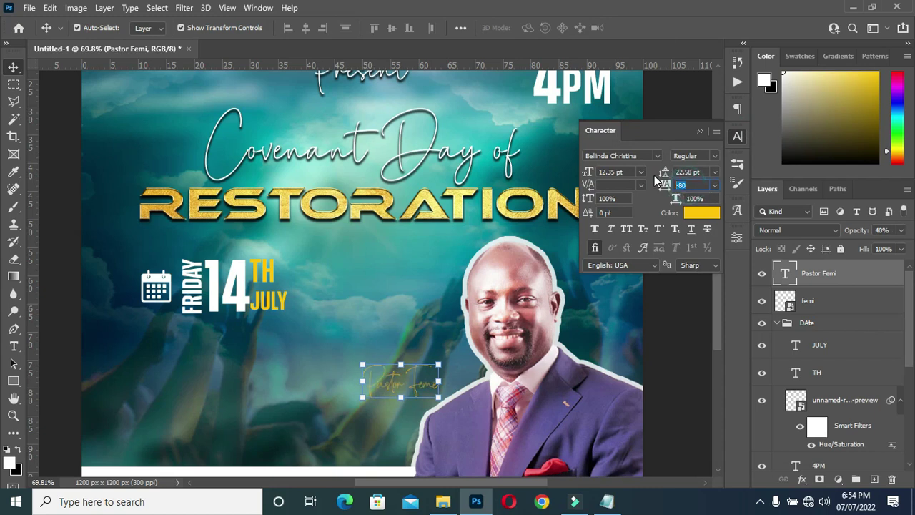
type("40")
left_click(700, 131)
left_click_drag(856, 233, 899, 233)
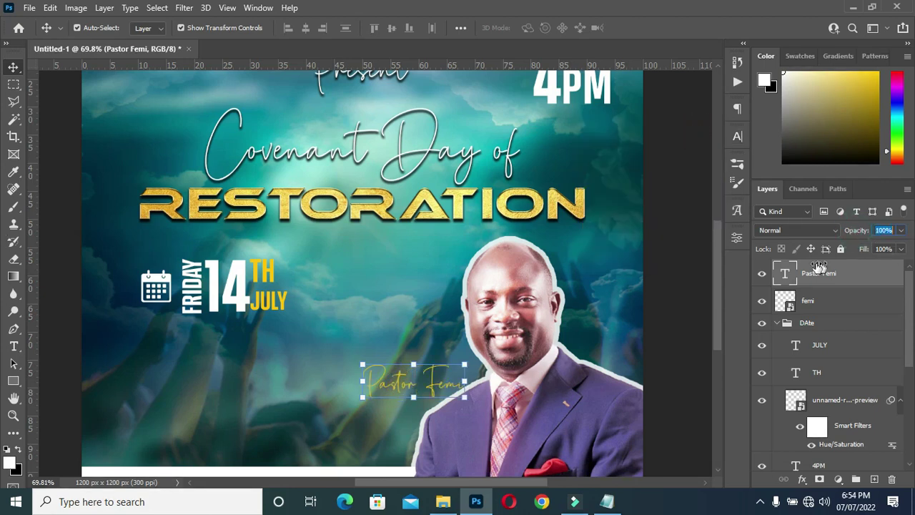
Step: Collapse the DAte group and give the pastor's name text a black drop shadow with 86% opacity, 5 px distance, 10% spread and 6 px size
left_click(777, 323)
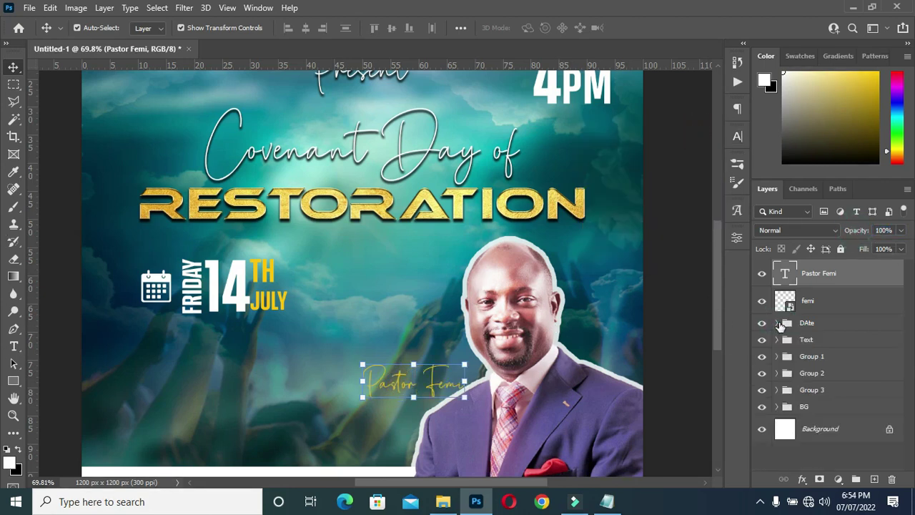
scroll(628, 371, "down", 2)
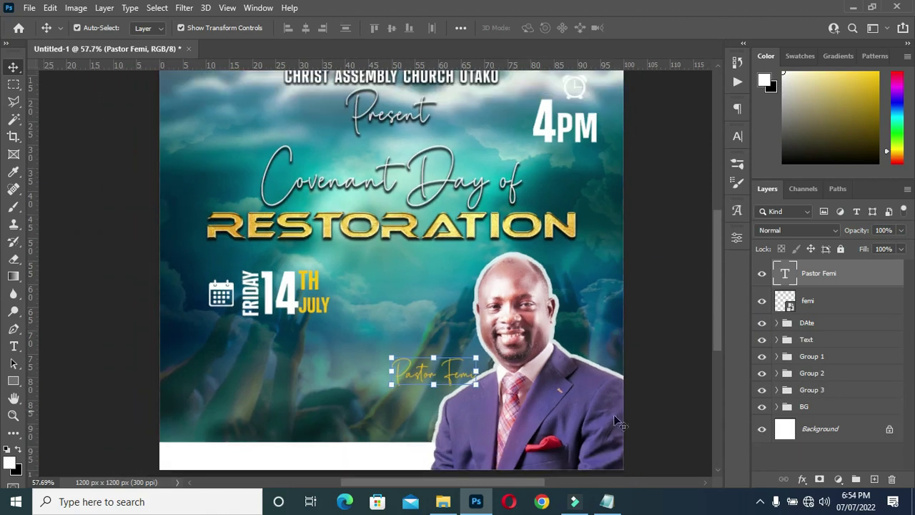
scroll(554, 463, "up", 2)
left_click(802, 478)
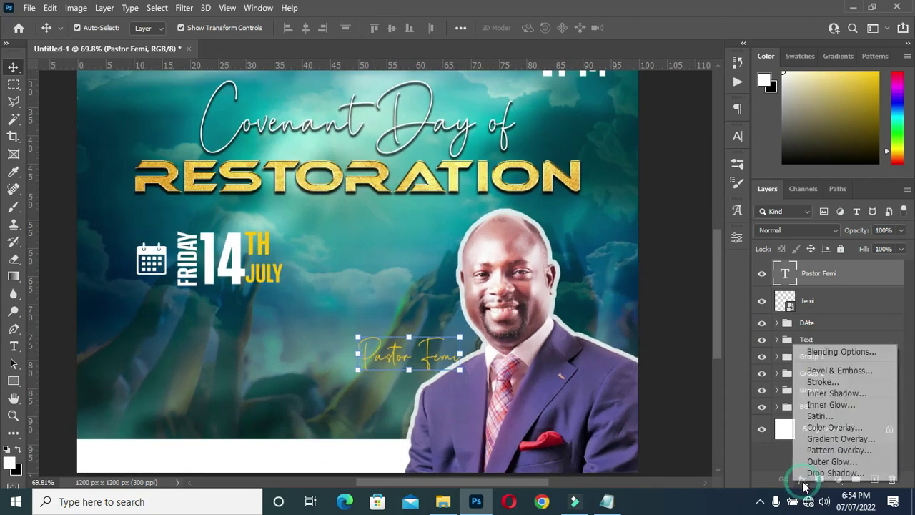
left_click(811, 473)
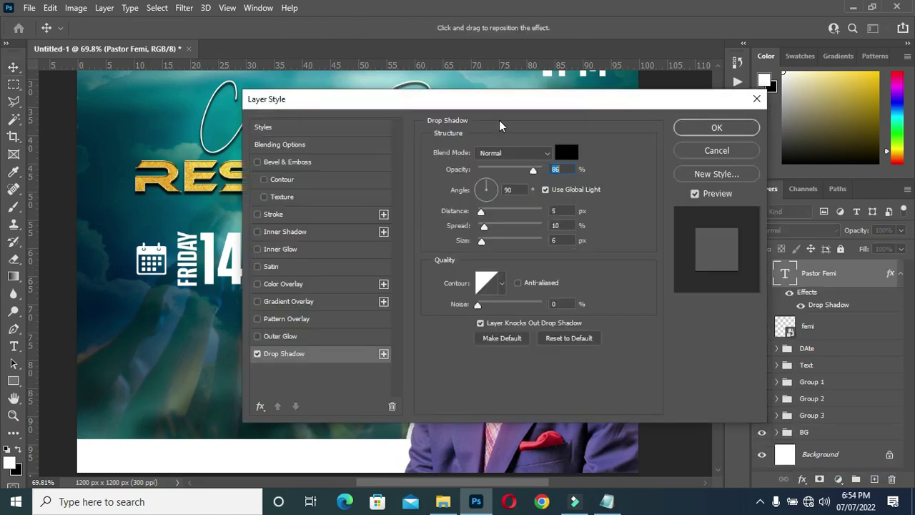
left_click_drag(504, 104, 597, 120)
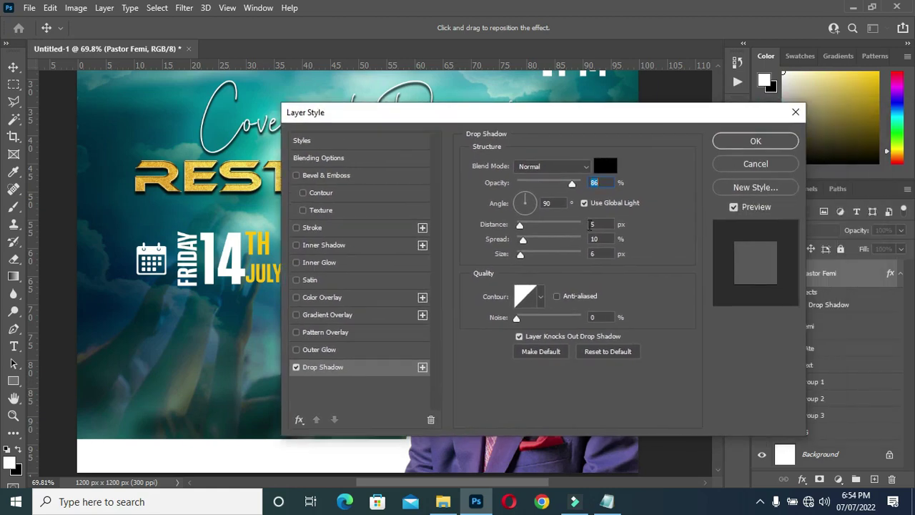
left_click(751, 142)
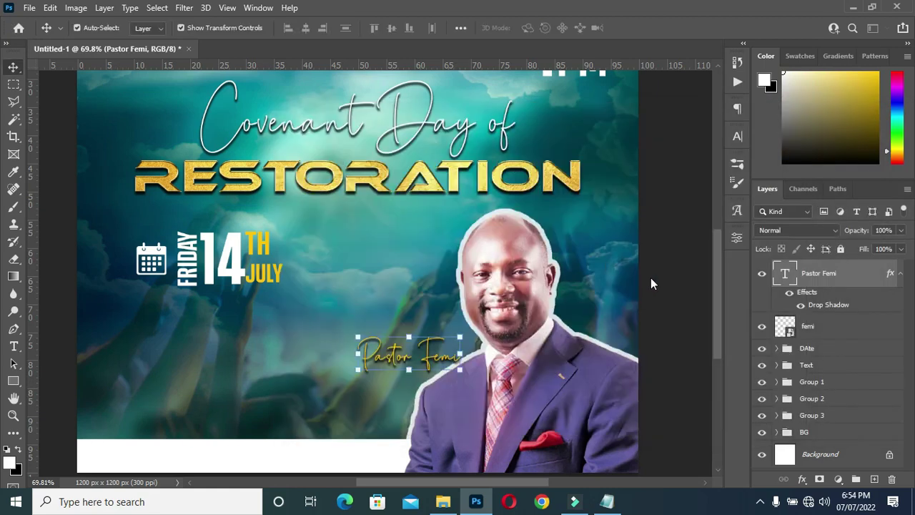
scroll(651, 279, "down", 1)
left_click(661, 328)
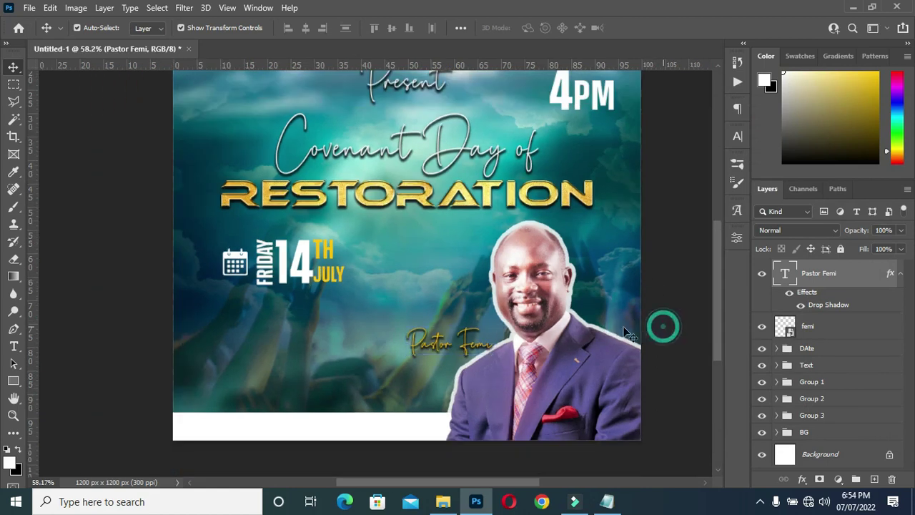
scroll(277, 323, "up", 1)
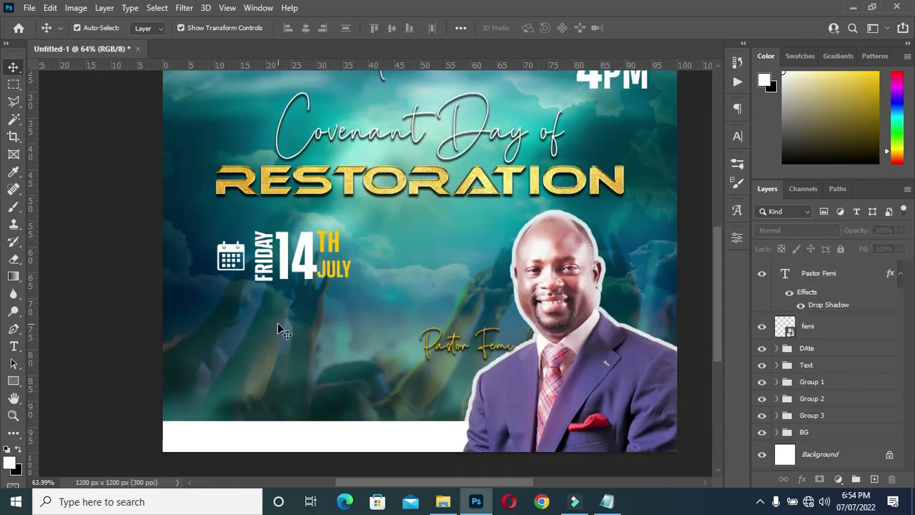
Step: Place the download-removebg-preview location pin image, scaled to about 5.8%, below the calendar icon just above the flyer's white bottom strip
left_click(443, 501)
left_click(692, 238)
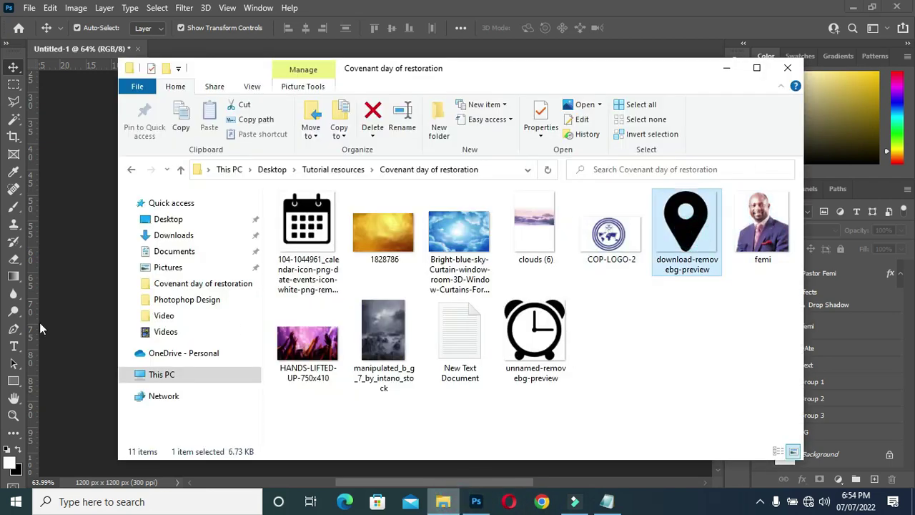
left_click_drag(65, 315, 211, 288)
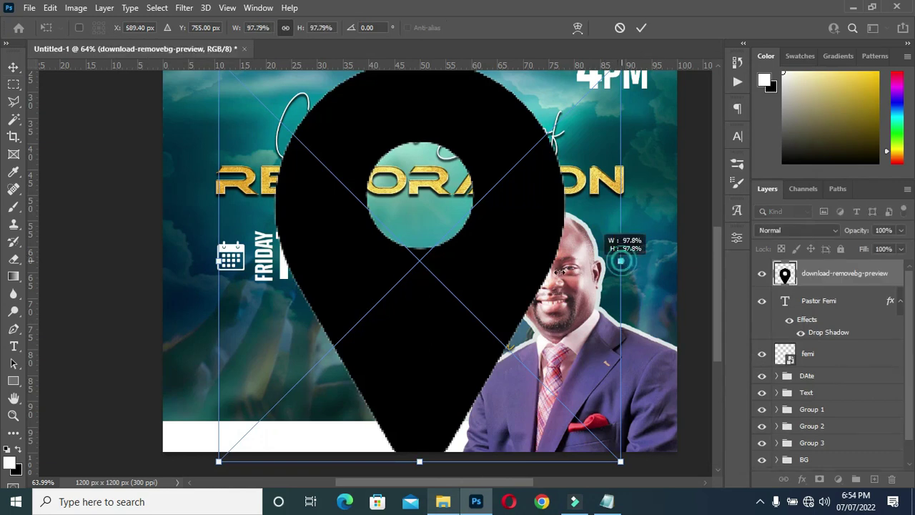
left_click_drag(619, 261, 443, 261)
left_click_drag(353, 277, 227, 390)
left_click(240, 300)
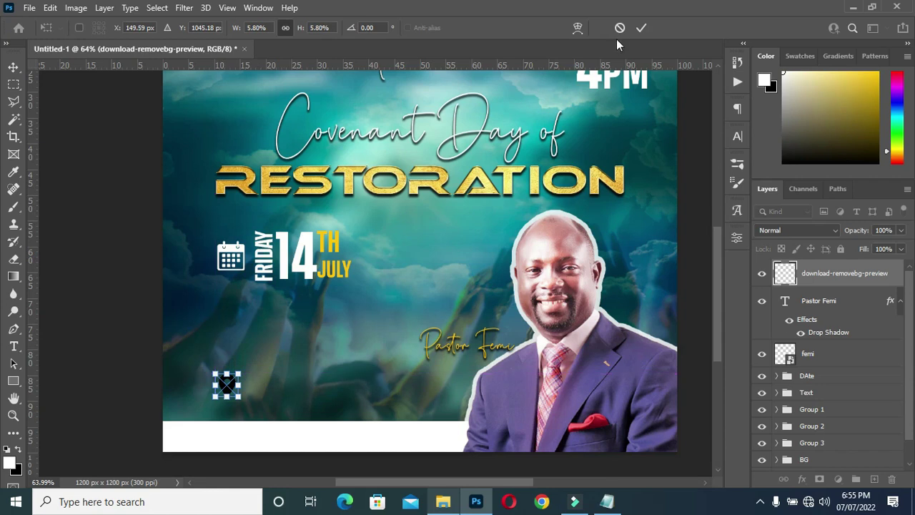
left_click(638, 29)
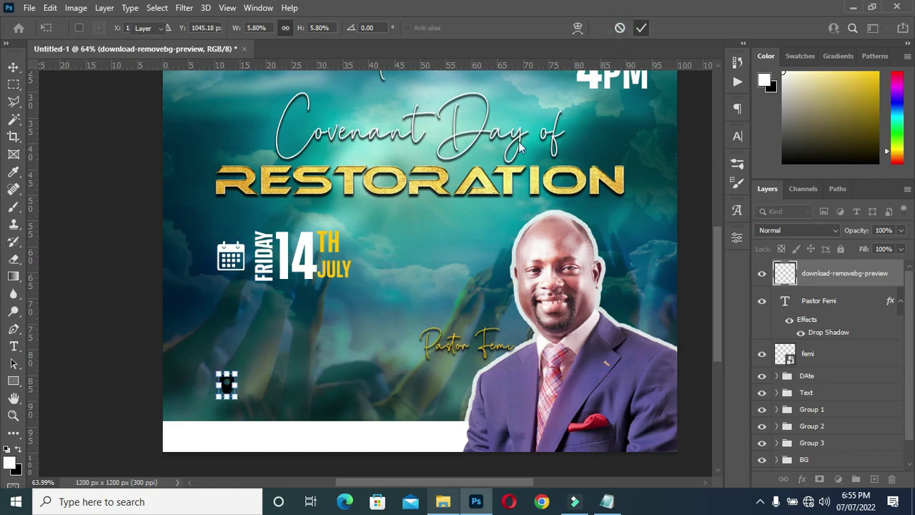
Step: Turn the location pin icon white with a Hue/Saturation adjustment at Lightness +100
key("ctrl+u")
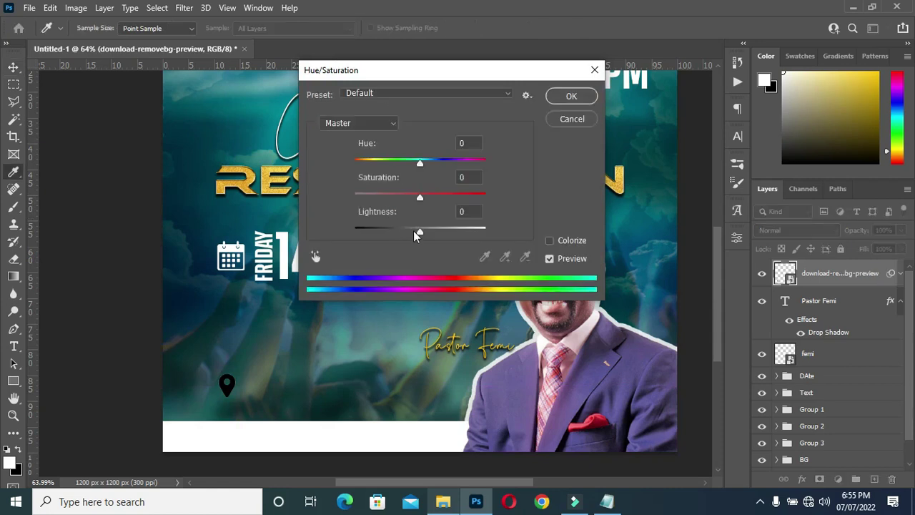
left_click_drag(421, 233, 485, 229)
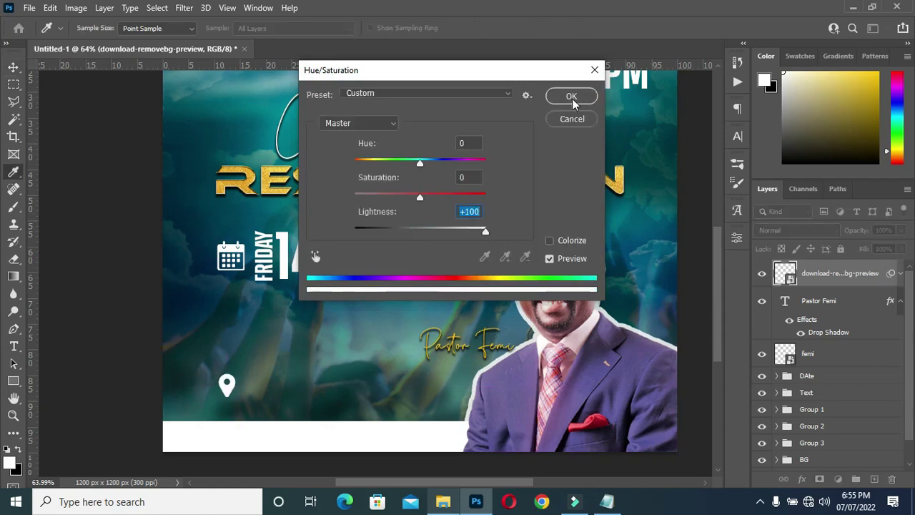
left_click(572, 96)
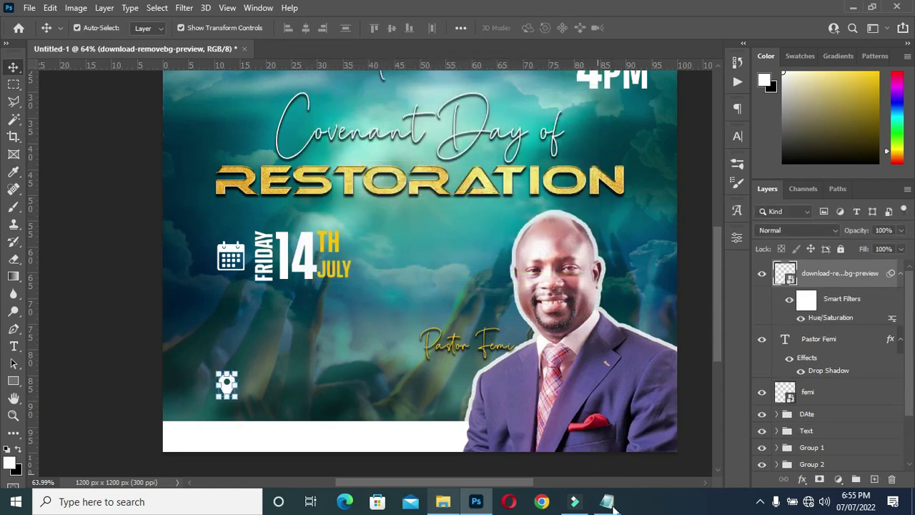
Step: Copy the church's two-line address from the Notepad document and paste it as a new text layer beside the location pin
left_click(606, 501)
left_click_drag(276, 326, 137, 314)
key("ctrl+c")
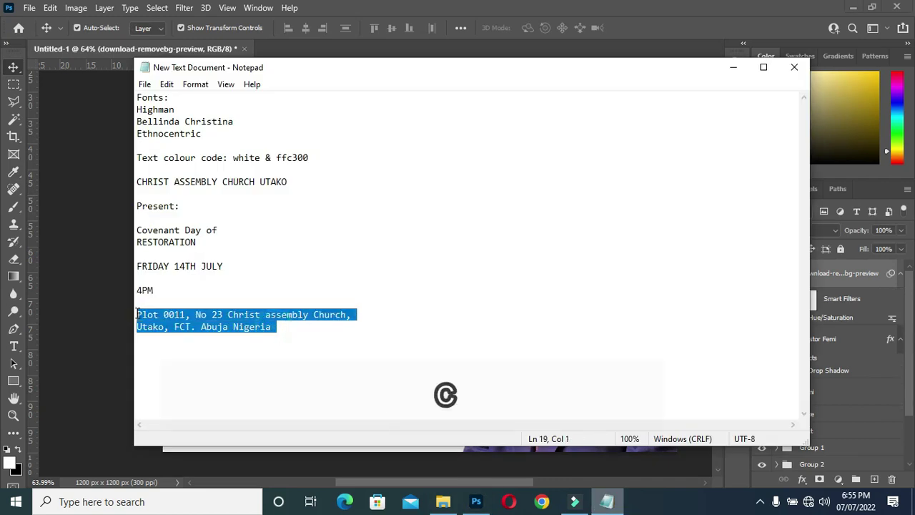
left_click(730, 68)
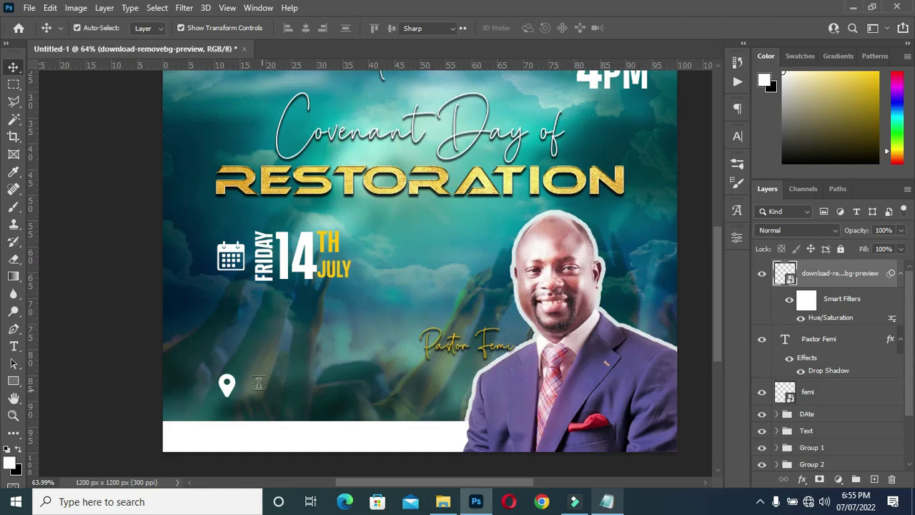
key("t")
left_click(252, 384)
key("ctrl+v")
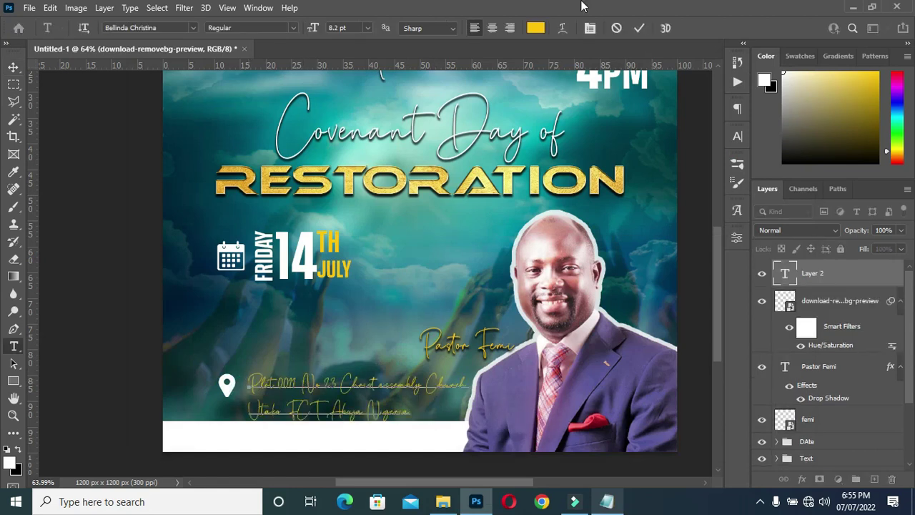
left_click(639, 28)
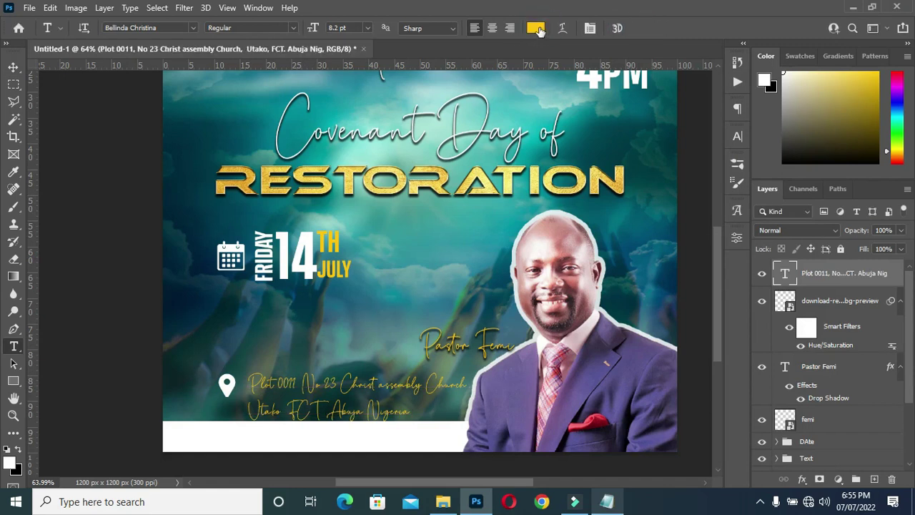
Step: Recolour the address text white (ffffff) and change its font to Highman Trial
left_click(535, 28)
type("ffffff")
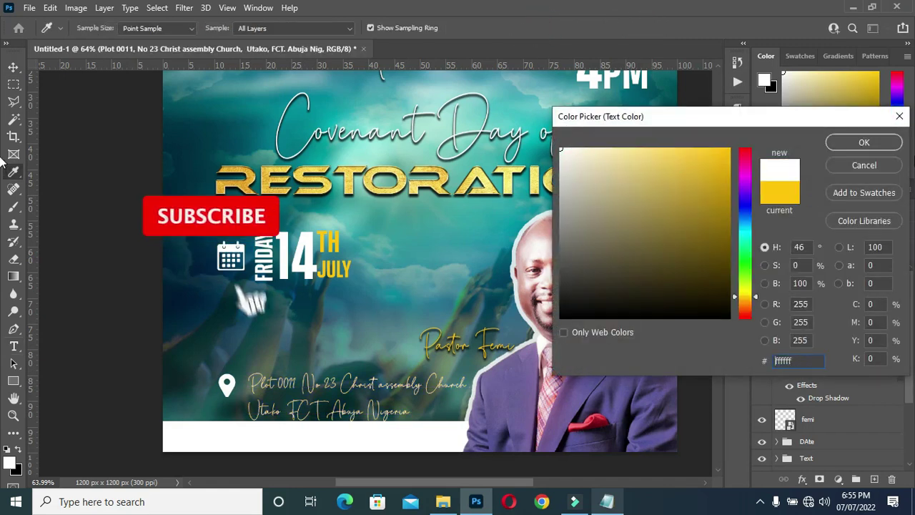
left_click(863, 142)
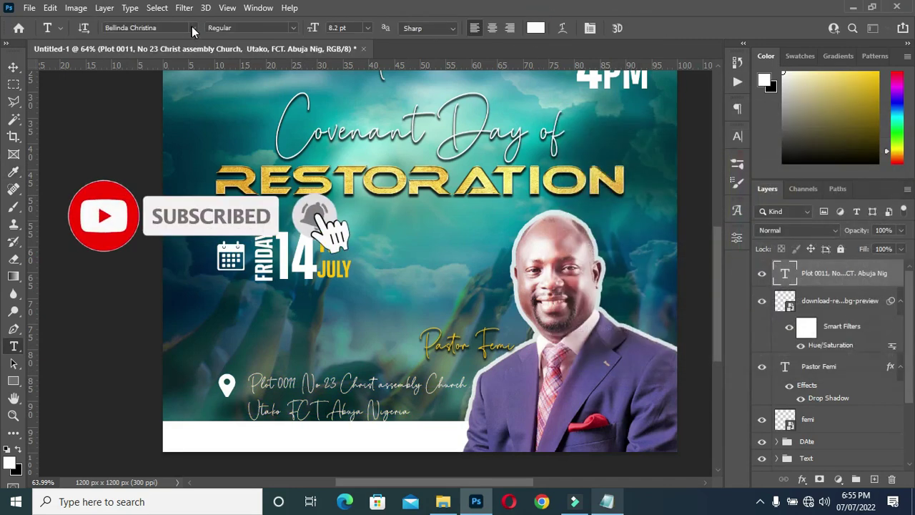
left_click(193, 27)
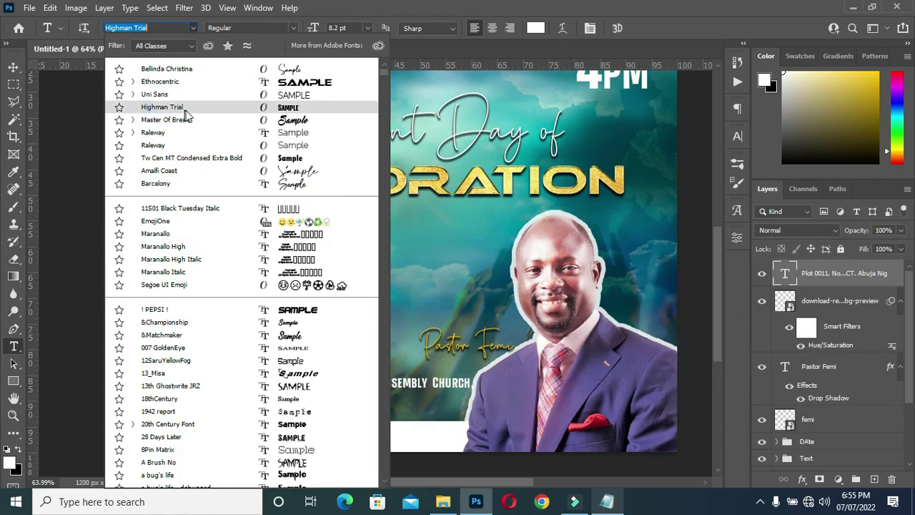
left_click(185, 115)
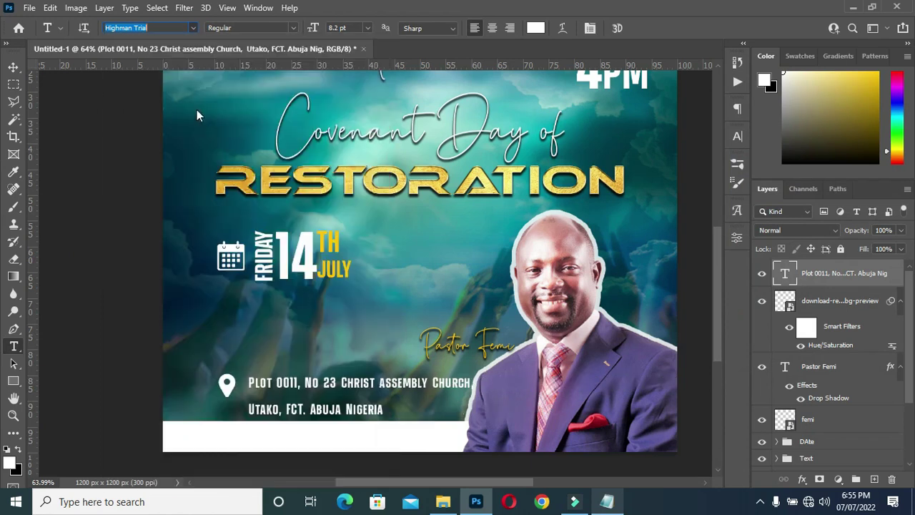
Step: Set the address text's tracking to 20 and tighten its leading so the two lines sit close together
left_click(738, 136)
left_click(681, 185)
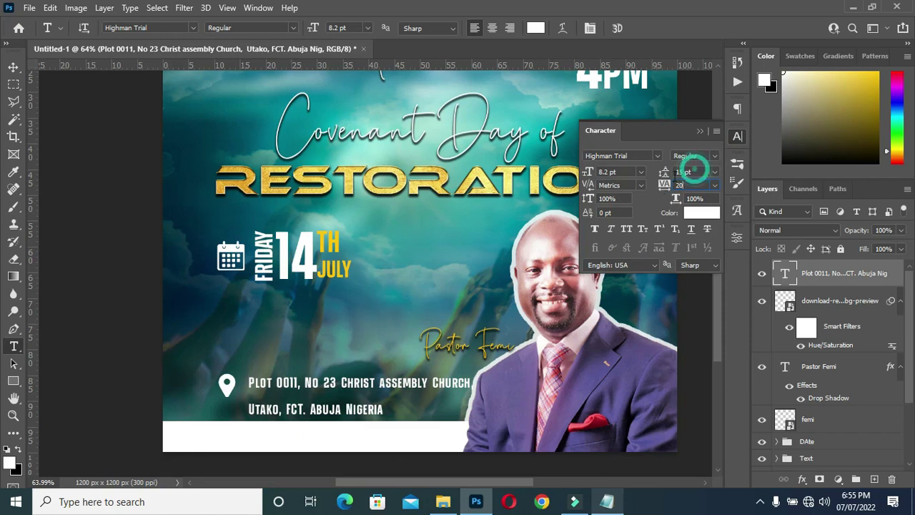
left_click_drag(665, 173, 661, 174)
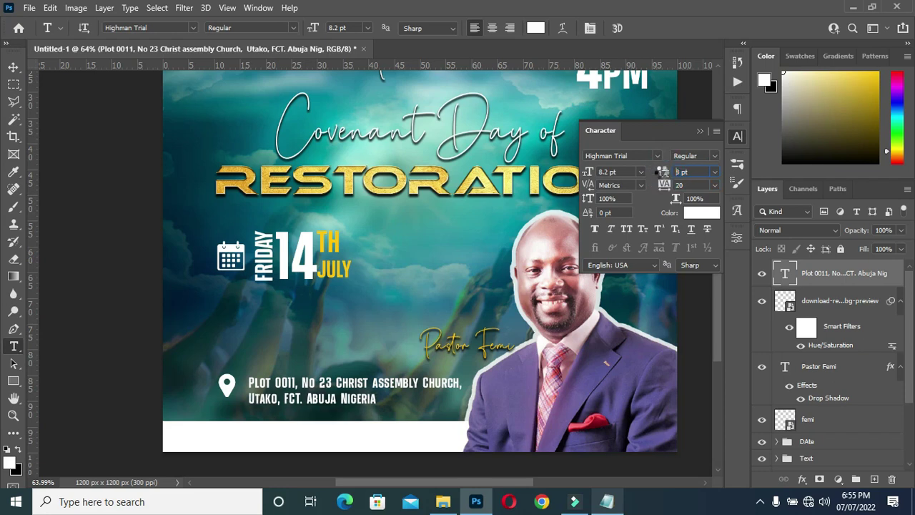
left_click_drag(662, 173, 661, 173)
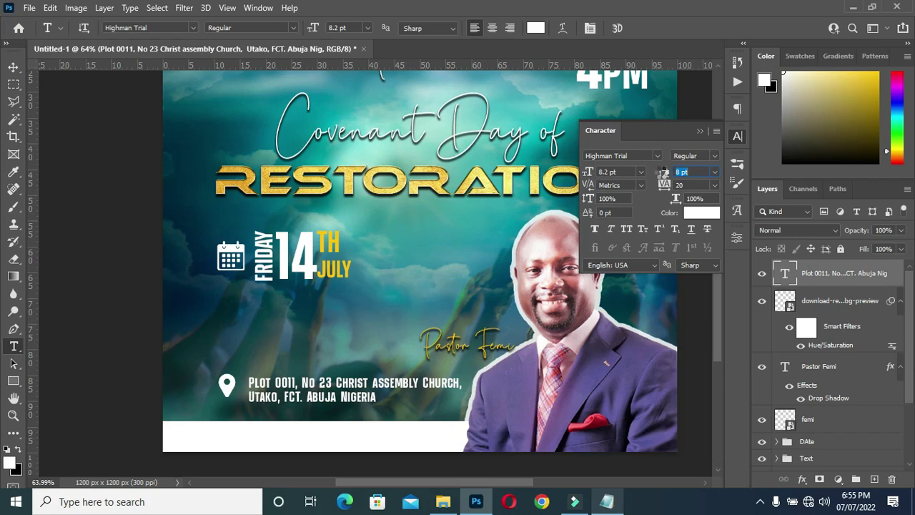
left_click_drag(663, 173, 661, 172)
left_click(699, 133)
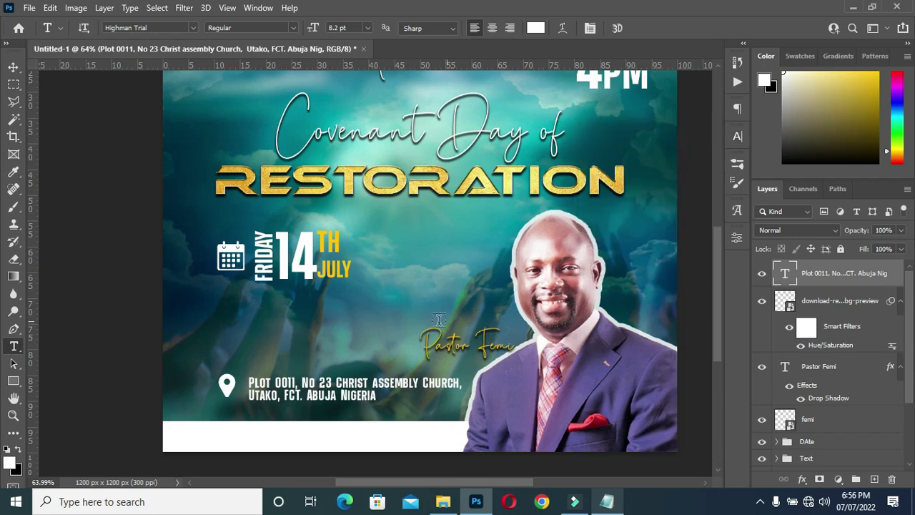
Step: Scale the address text down proportionally to about 96.36%, keeping it beside the location pin
left_click(13, 66)
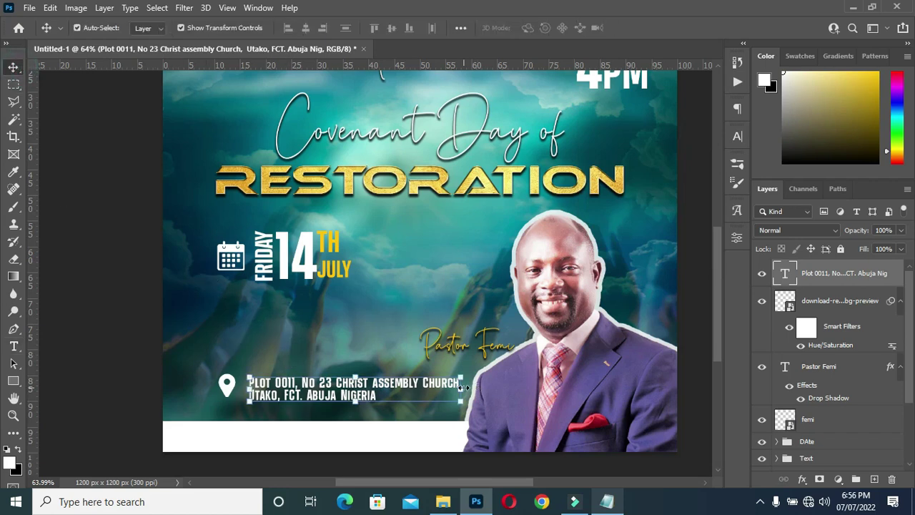
mouse_move(462, 387)
left_mouse_down()
mouse_move(435, 386)
mouse_move(454, 386)
left_mouse_up()
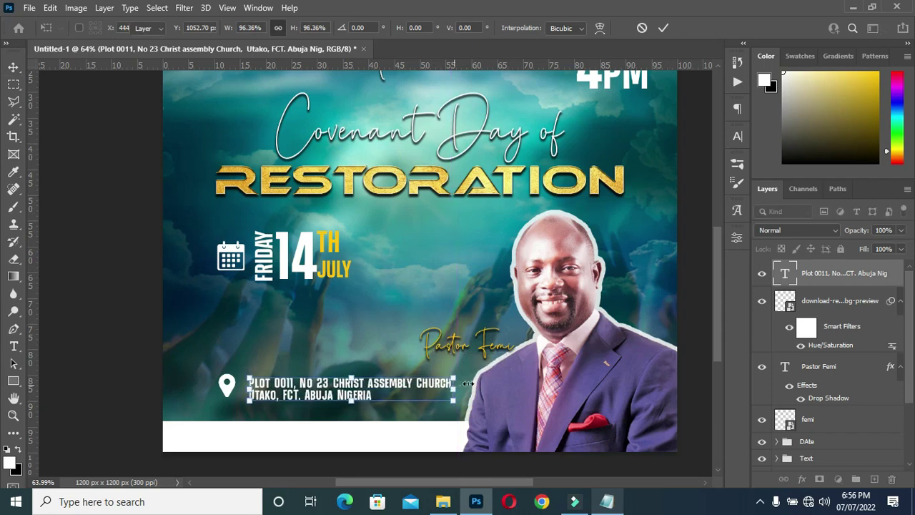
left_click(663, 28)
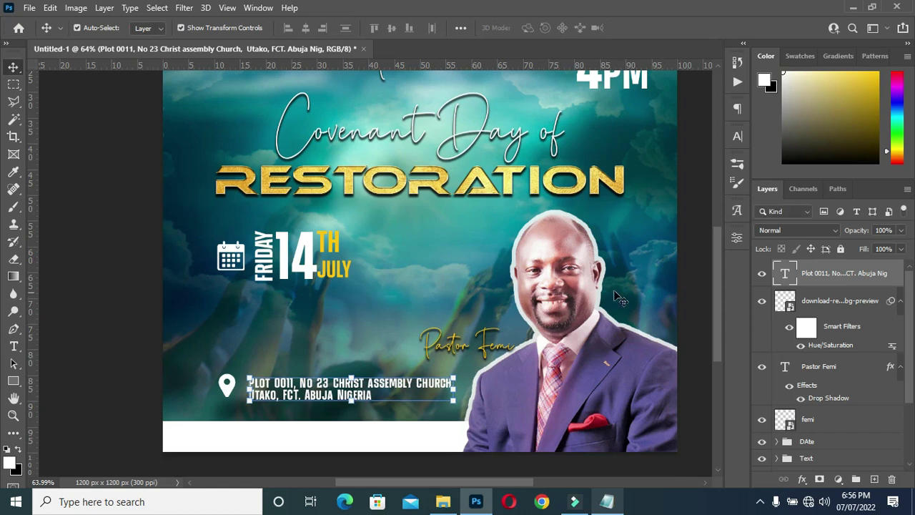
left_click(697, 291)
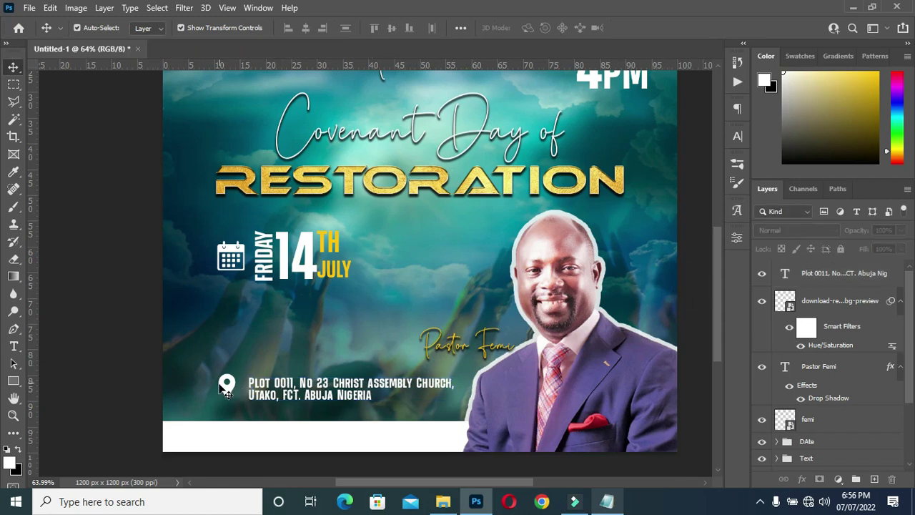
Step: Move the location pin and address text together down to just above the flyer's white bottom strip
left_click(226, 388)
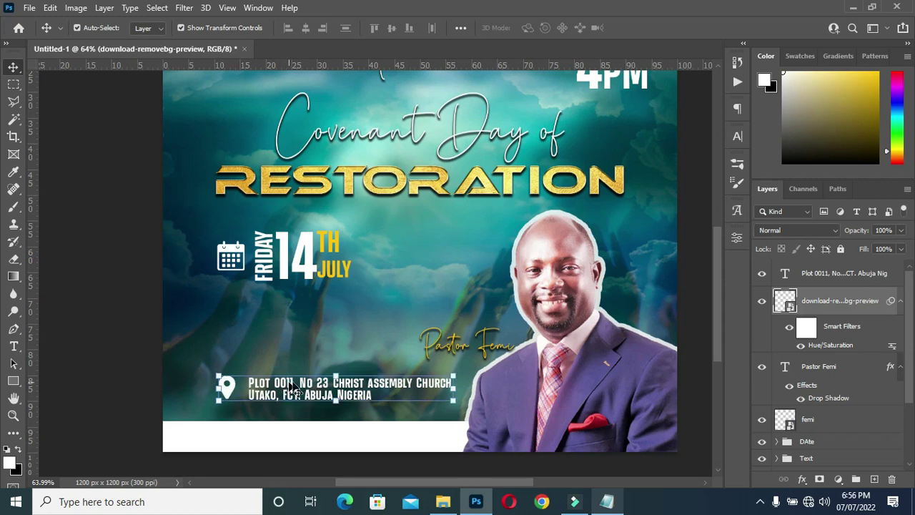
left_click(369, 386)
key("Down")
key("Down")
key("Down")
key("Down")
key("Down")
key("Down")
key("Down")
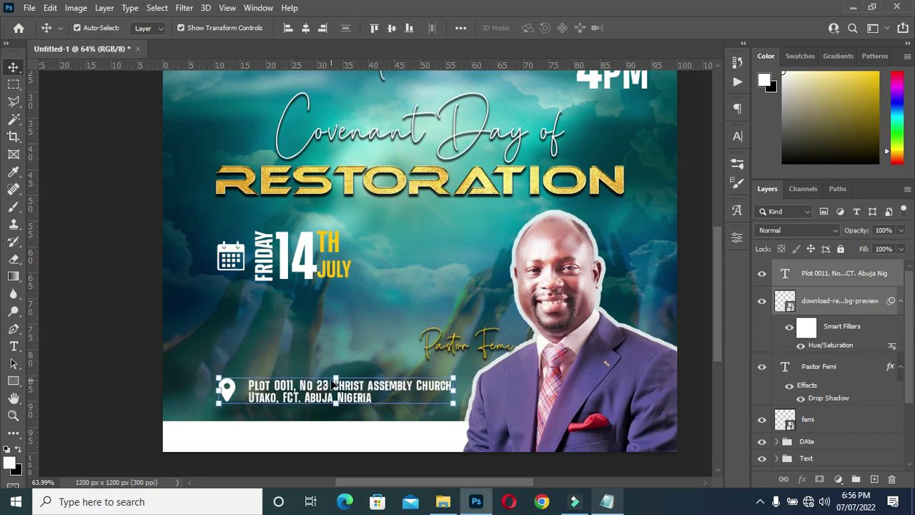
key("Down")
key("Down")
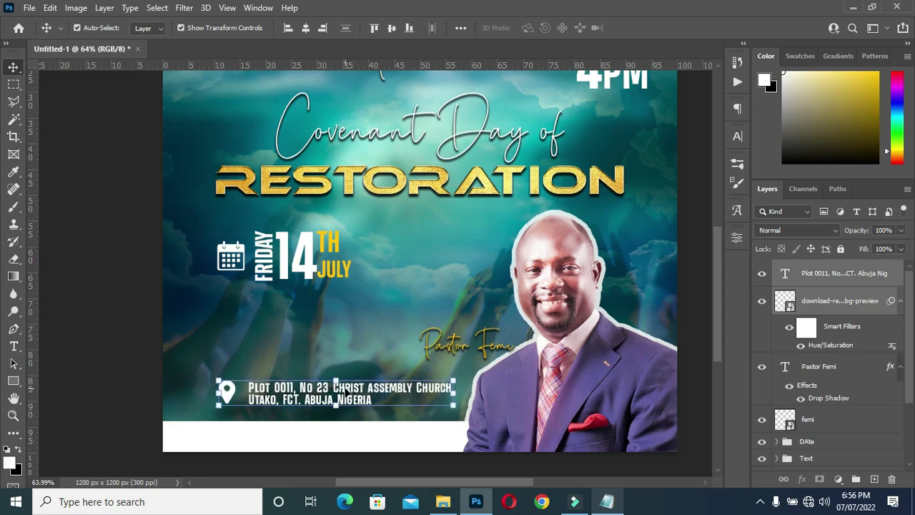
left_click_drag(350, 389, 349, 398)
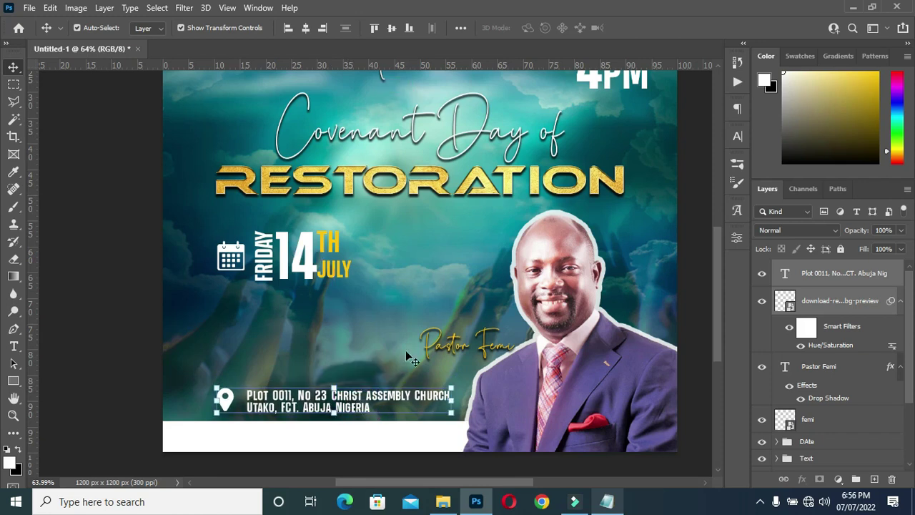
Step: Group the location pin and address text layers and name the group Location
key("ctrl+g")
double_click(813, 270)
type("Location")
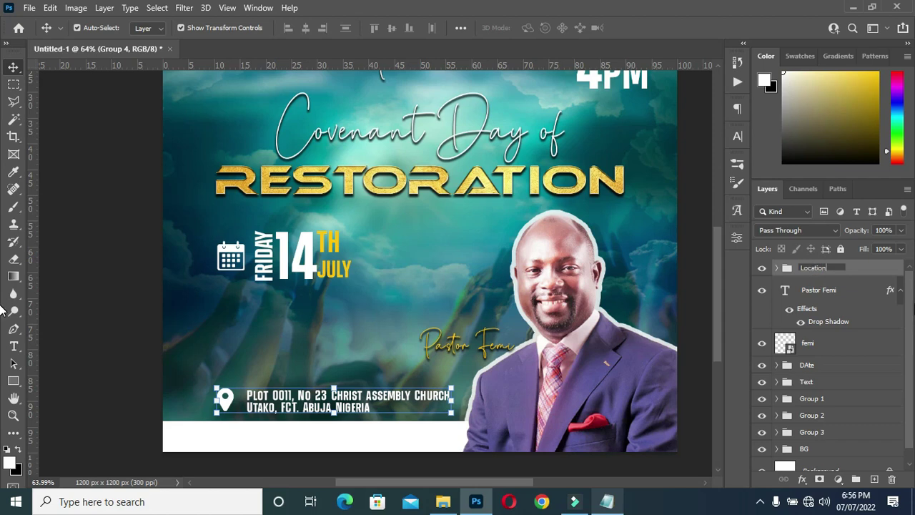
Step: Group the pastor's name text with the portrait layer and name the group after the pastor
left_click(899, 293)
left_click(818, 295)
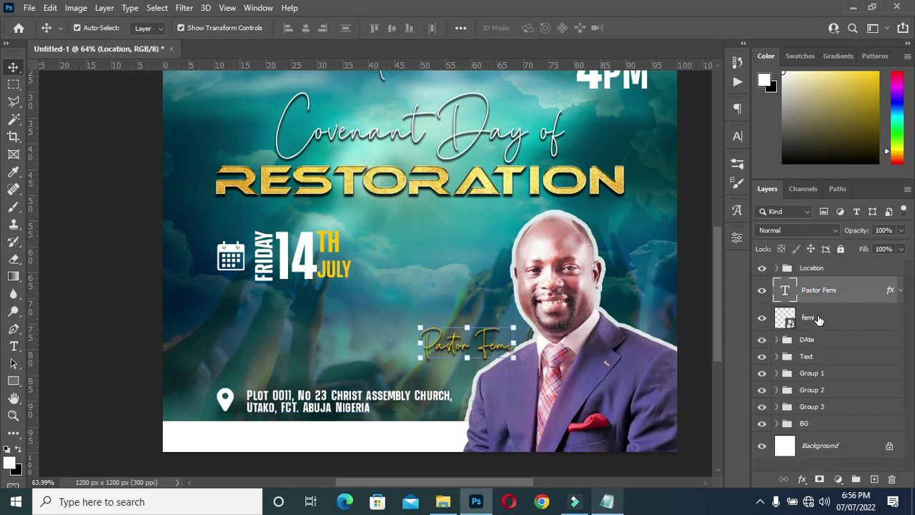
left_click(819, 317, "shift")
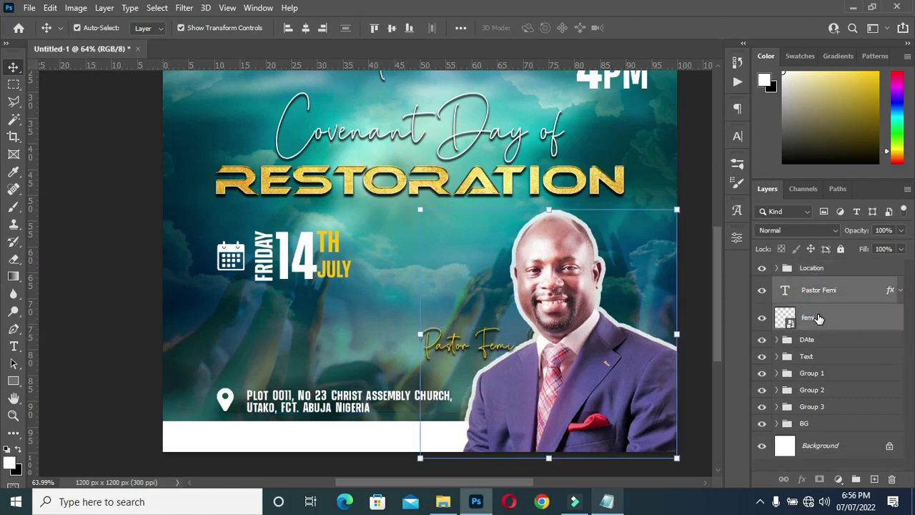
key("ctrl+g")
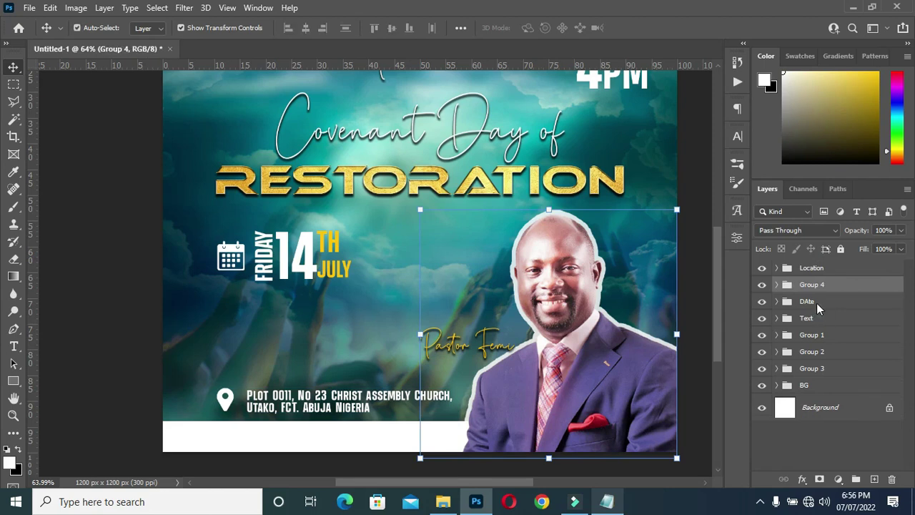
double_click(811, 285)
type("PastorGemi")
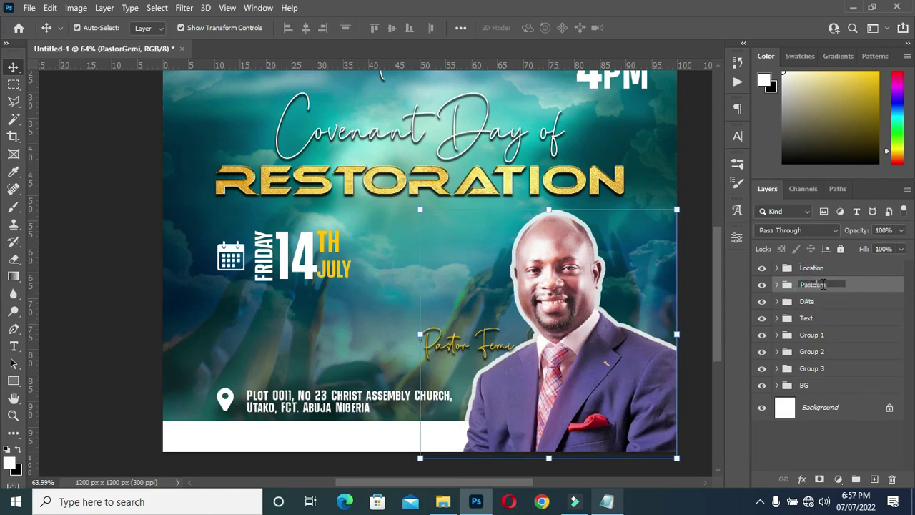
key("Return")
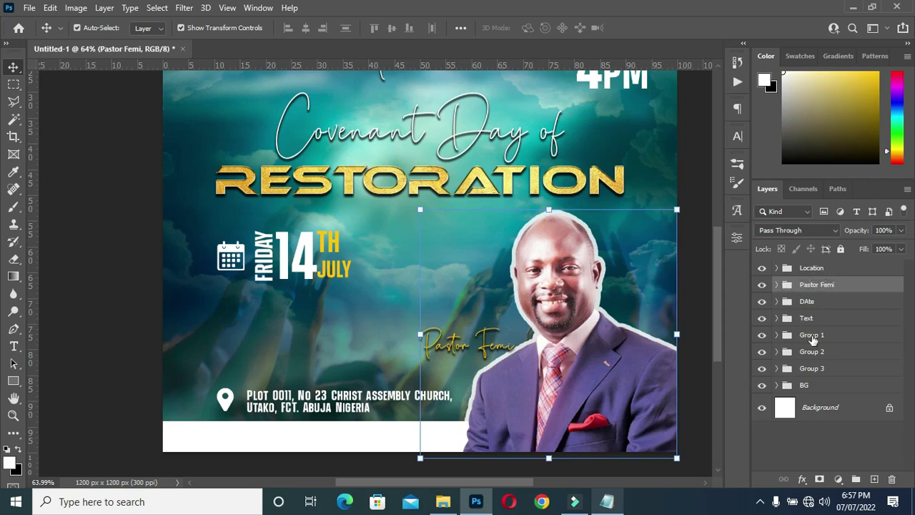
Step: Review the whole flyer and check which elements the DAte and Group 1 layer groups contain
left_click(811, 335)
scroll(443, 239, "down", 2)
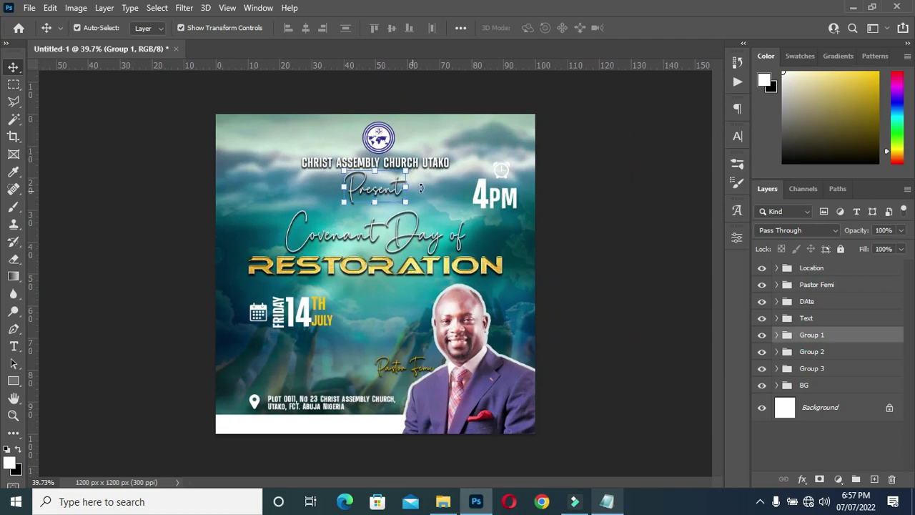
left_click(582, 227)
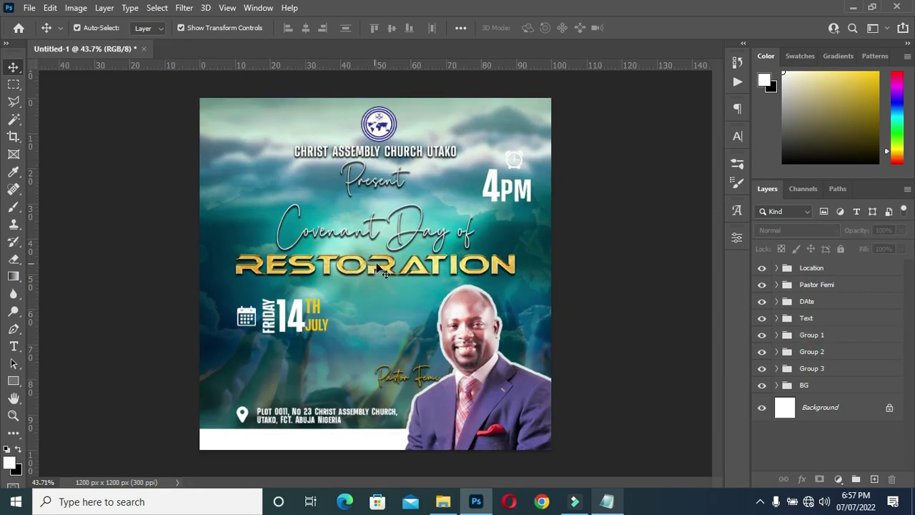
scroll(382, 274, "down", 1)
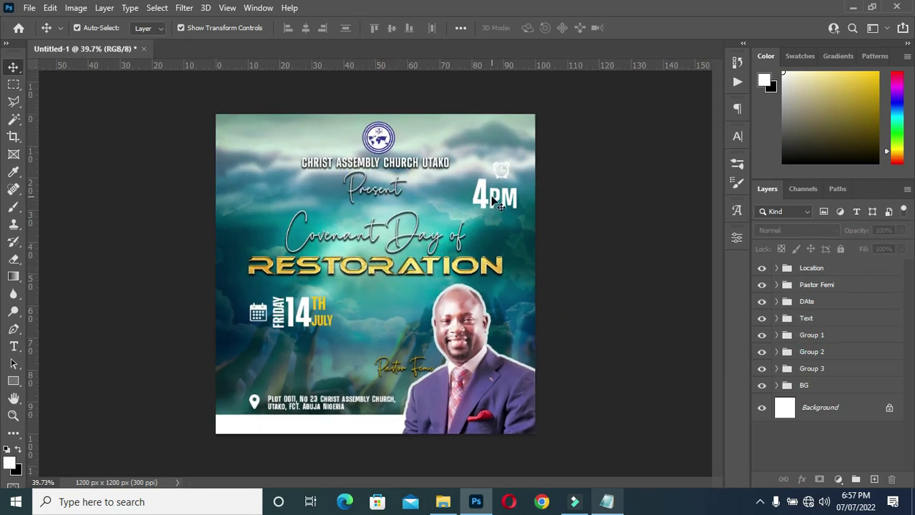
scroll(497, 205, "up", 1)
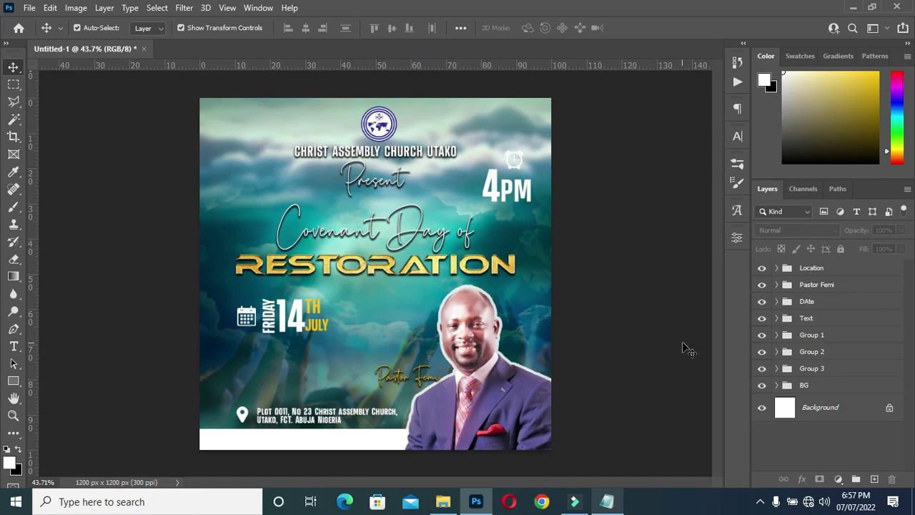
left_click(243, 317)
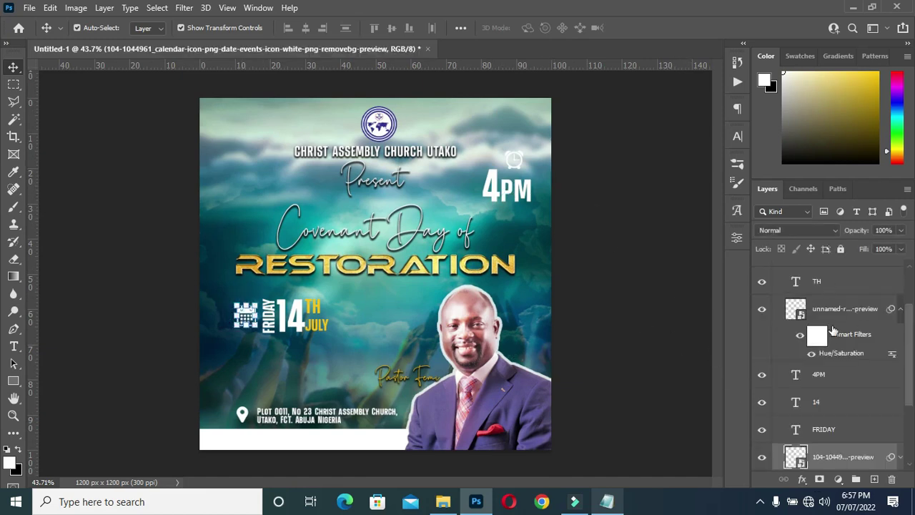
scroll(823, 306, "down", 2)
left_click(776, 283)
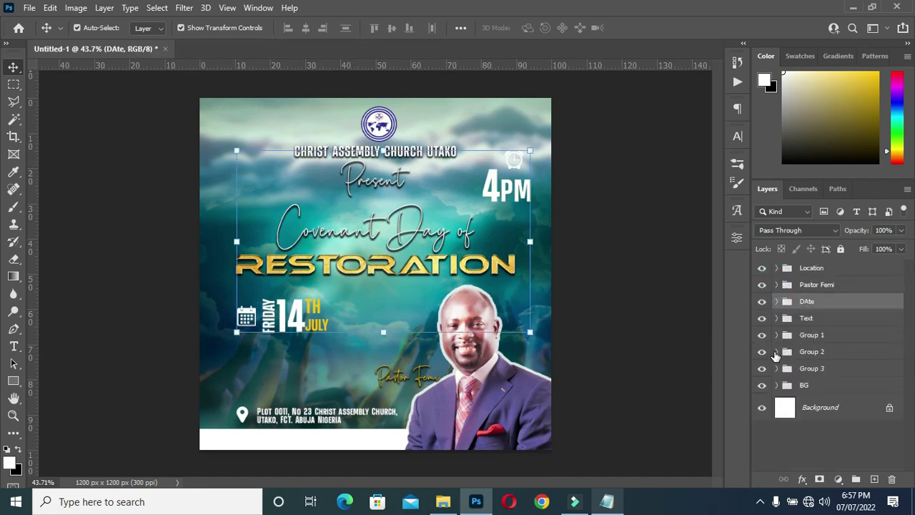
left_click(808, 335)
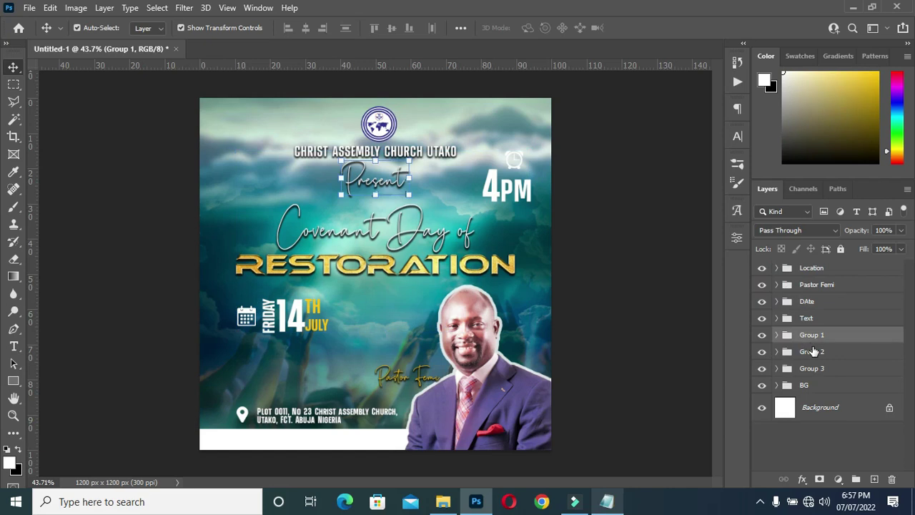
Step: Copy the layer style of the RESTORATION title inside the Text group and collapse the group again
left_click(809, 319)
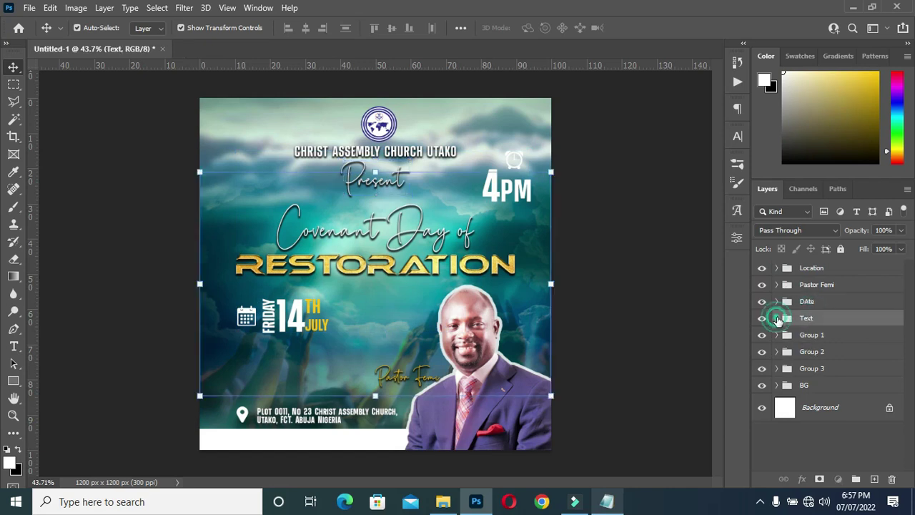
left_click(777, 318)
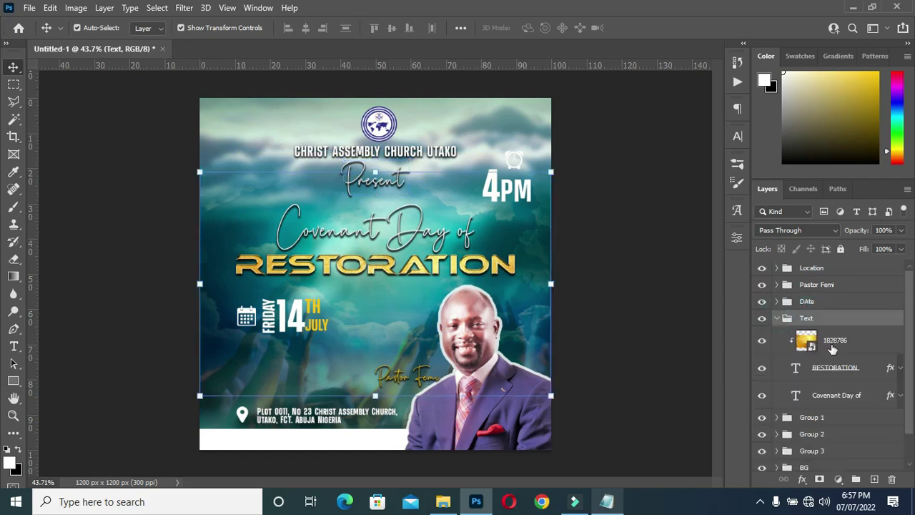
right_click(880, 369)
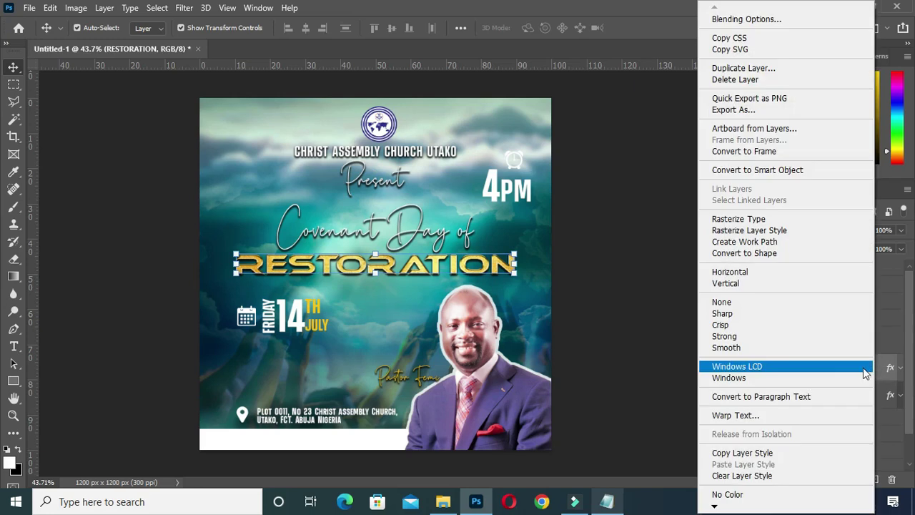
left_click(743, 452)
left_click(785, 318)
left_click(777, 319)
left_click(778, 319)
left_click(777, 319)
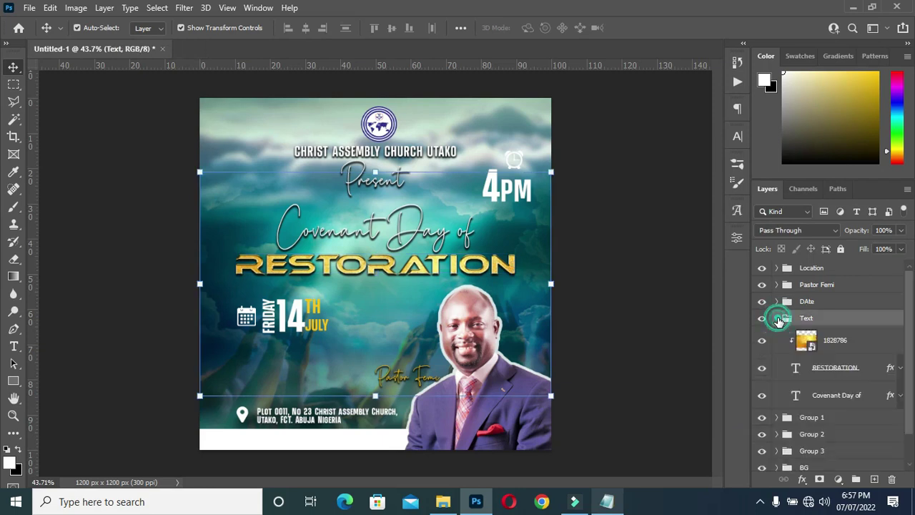
Step: Paste the copied layer style onto the DAte group and collapse its effects list
left_click(811, 303)
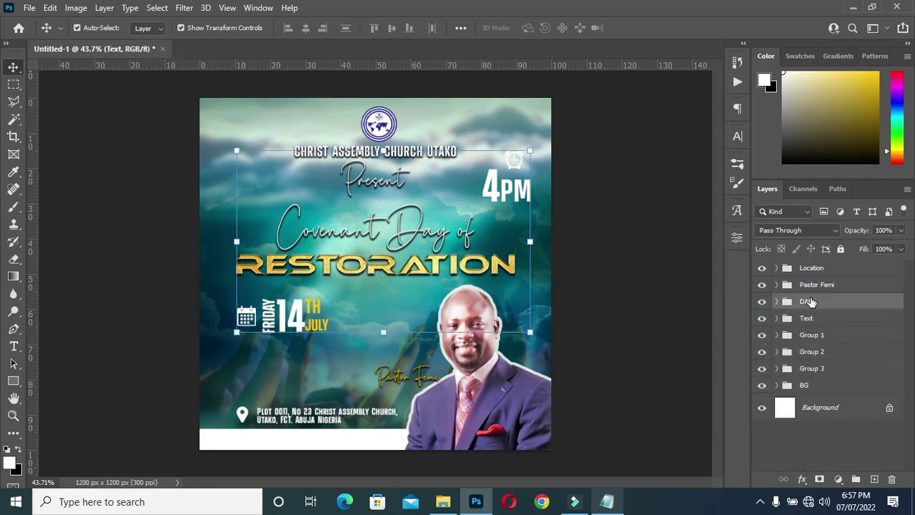
right_click(809, 303)
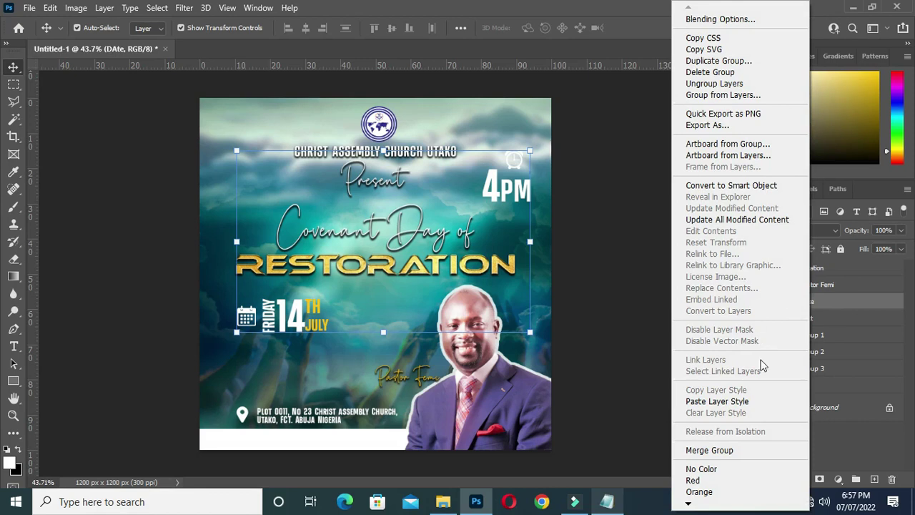
left_click(729, 406)
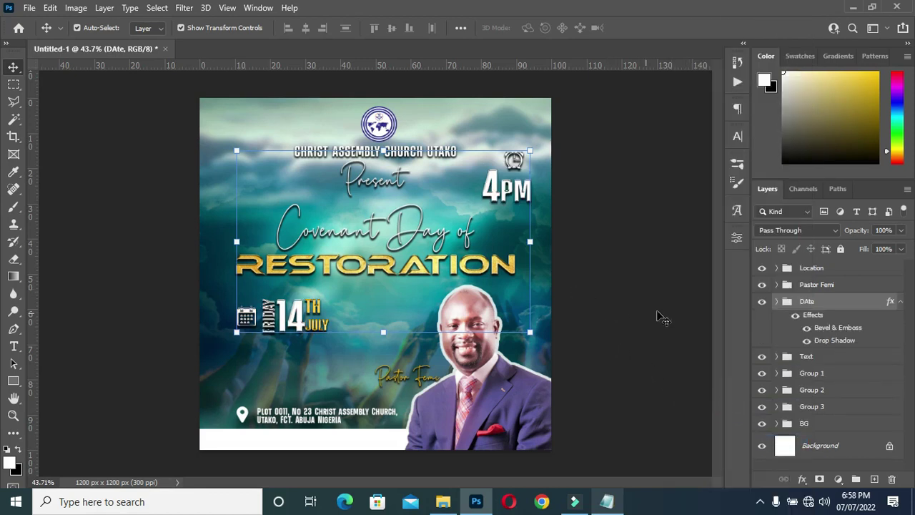
left_click(899, 303)
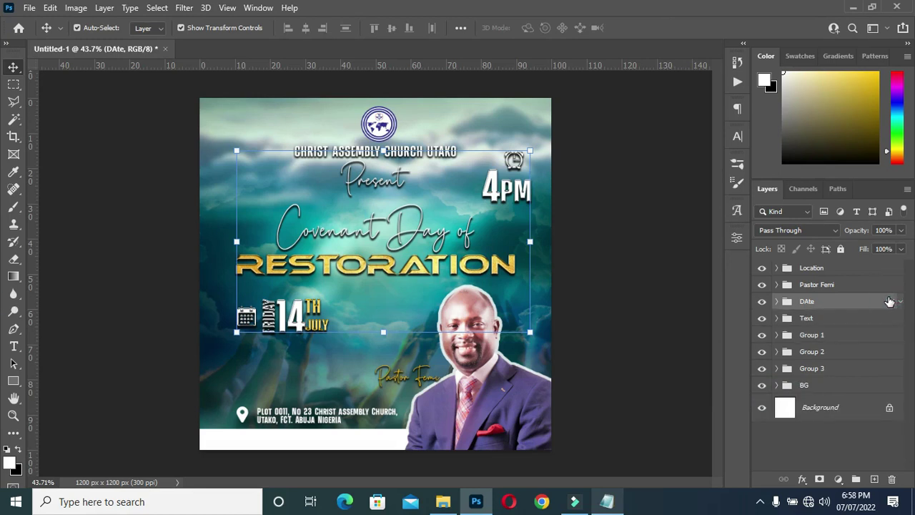
Step: Change the gloss contour of the DAte group's Bevel & Emboss effect to the straight diagonal preset
double_click(889, 301)
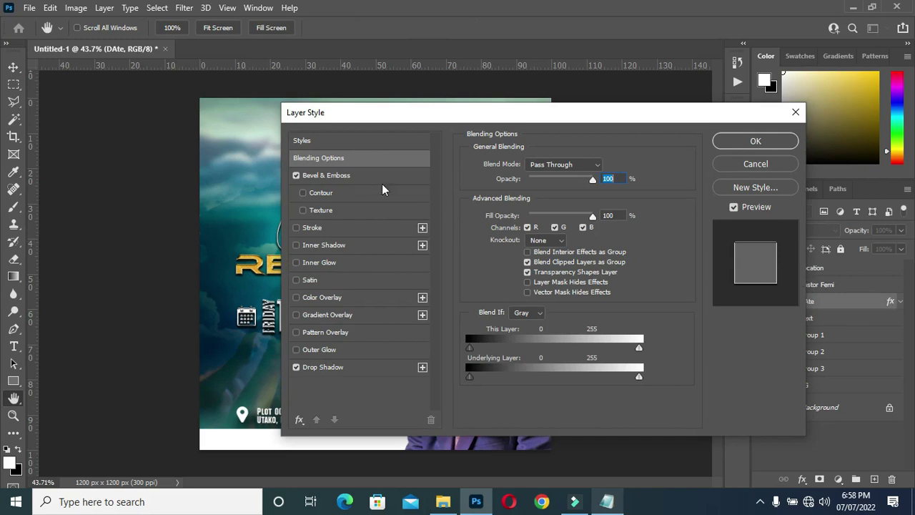
left_click(296, 177)
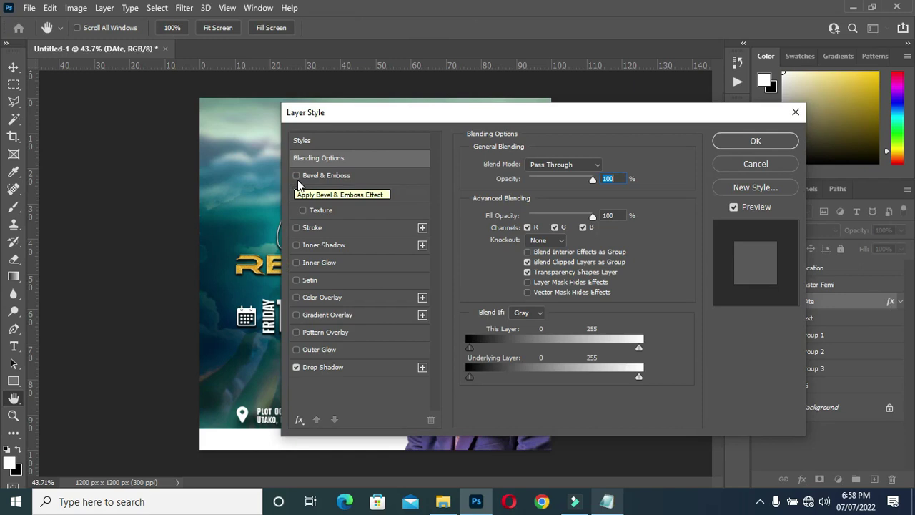
left_click(297, 177)
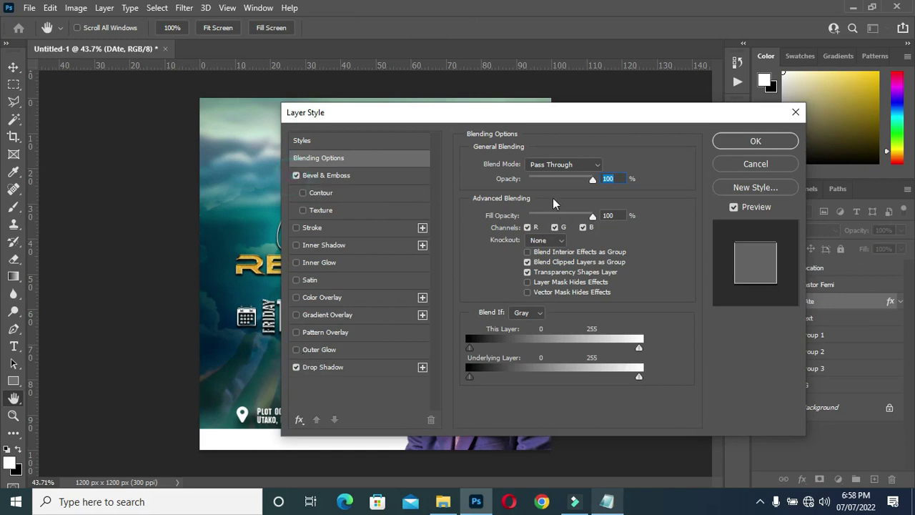
left_click_drag(569, 114, 682, 104)
left_click(463, 160)
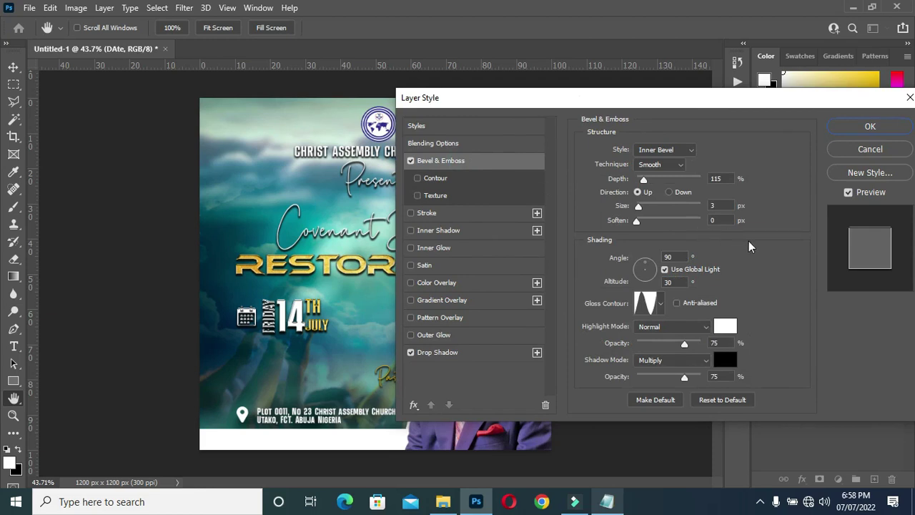
left_click(661, 303)
left_click(582, 337)
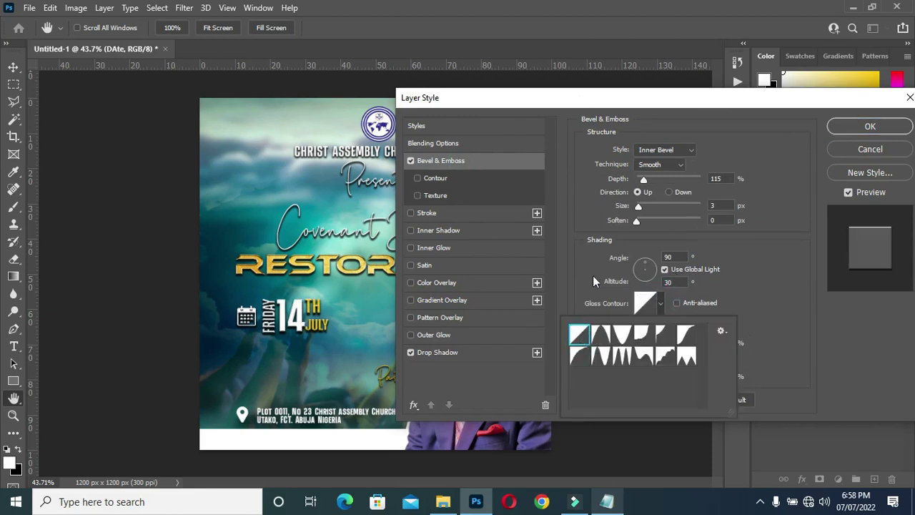
Step: Set the DAte group's Bevel & Emboss size to 13 px and apply the layer style
left_click_drag(636, 100, 658, 100)
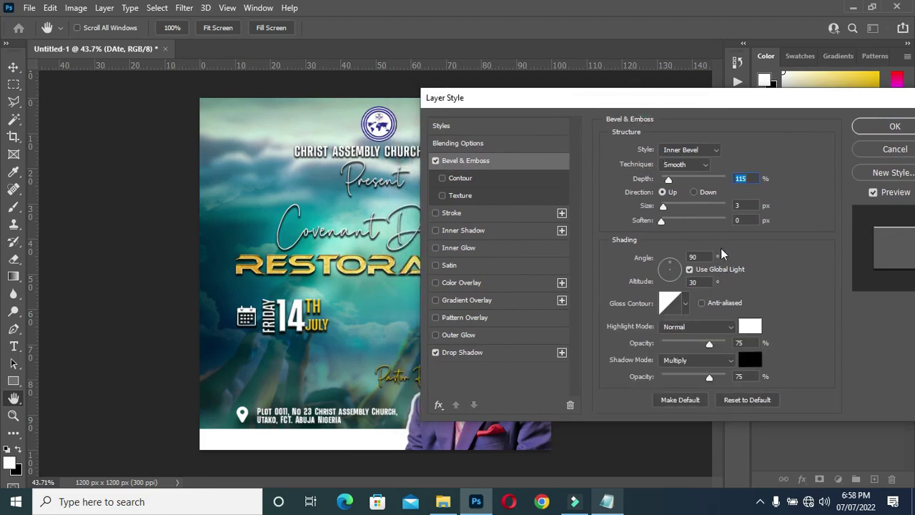
left_click(748, 206)
type("13")
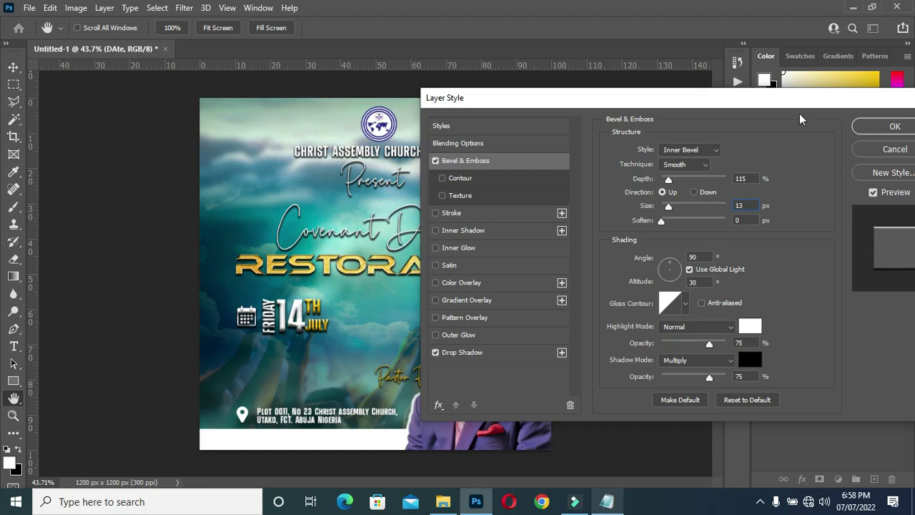
left_click_drag(793, 100, 541, 105)
left_click(643, 131)
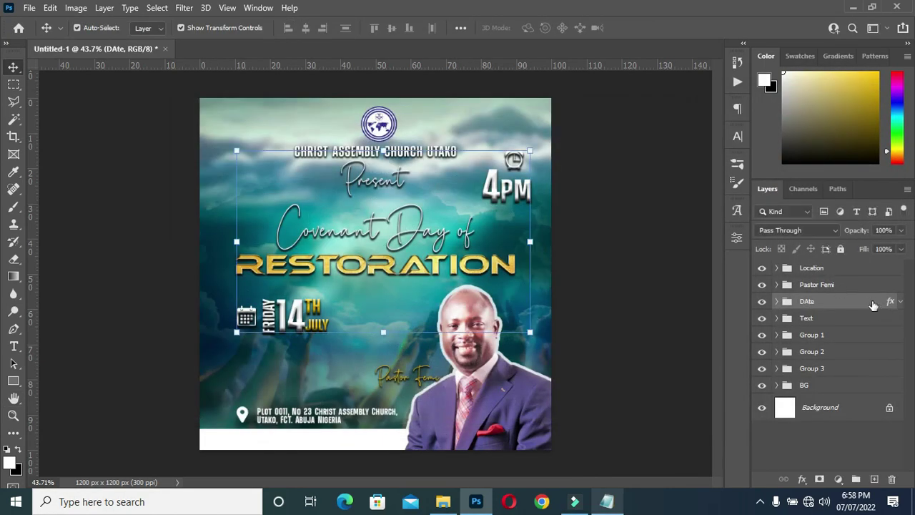
Step: Copy the layer style of the DAte group
right_click(873, 306)
left_click(781, 391)
left_click(815, 269)
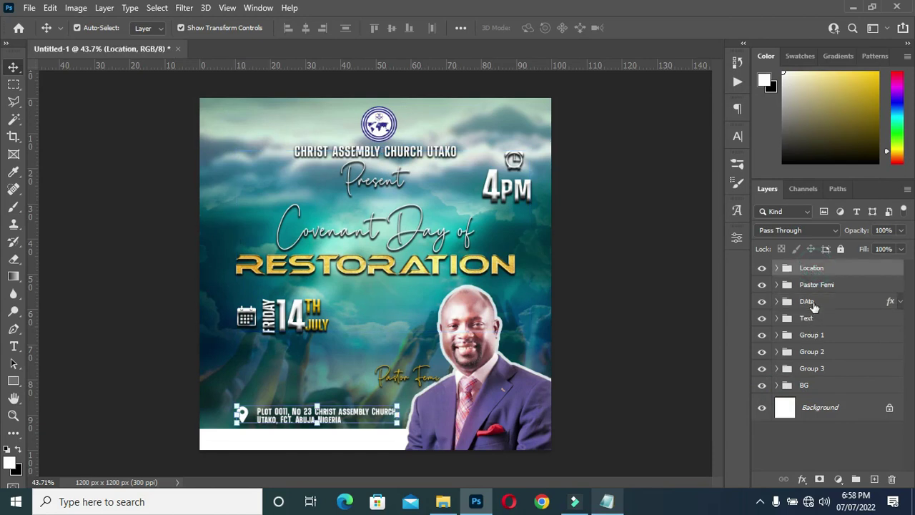
left_click(813, 302)
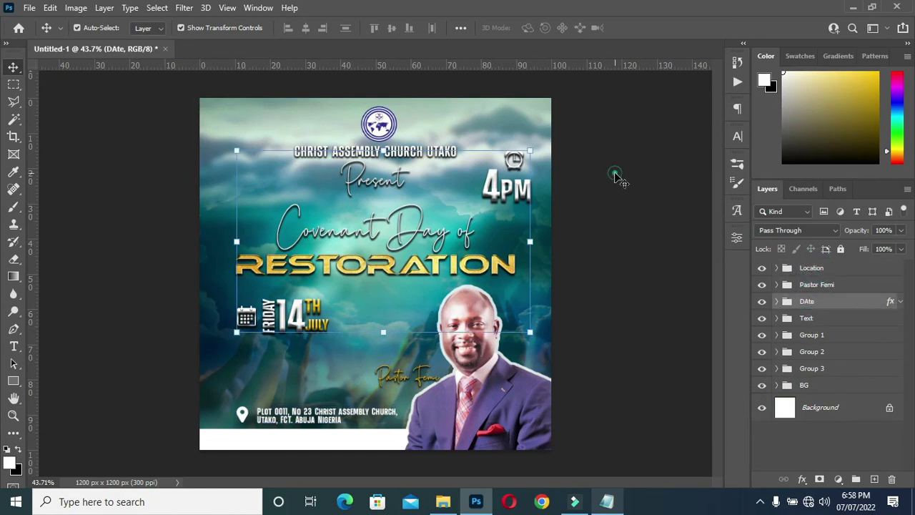
Step: Reorder the clock icon layer directly below 4PM and take both layers out of the DAte group, placing them above it
left_click(520, 170)
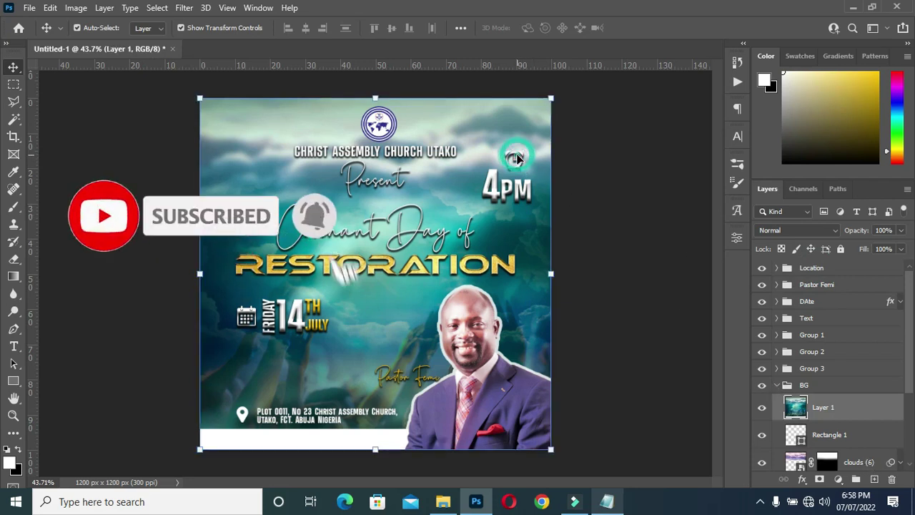
left_click(507, 189)
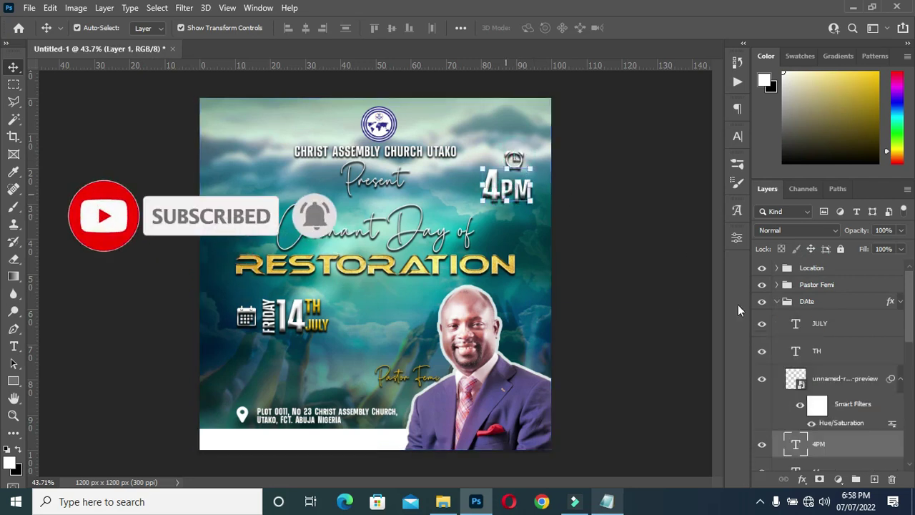
left_click(900, 379)
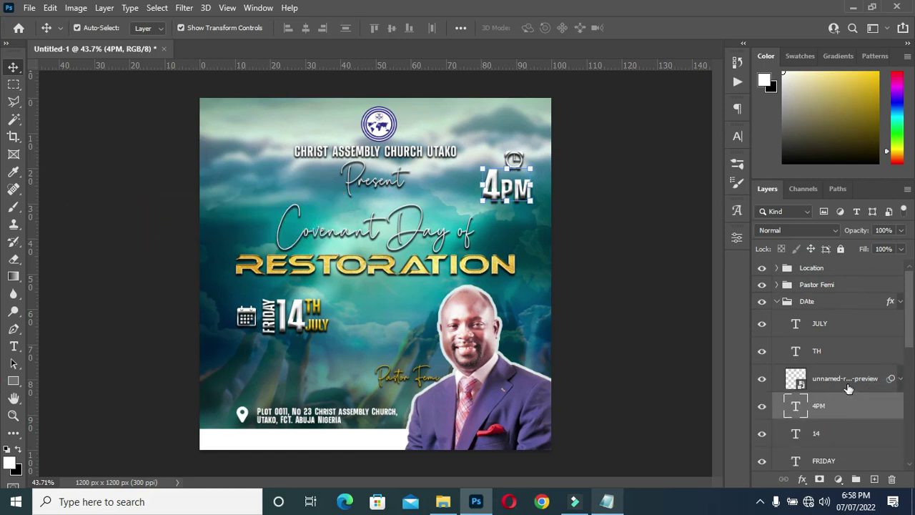
left_click_drag(835, 374, 835, 409)
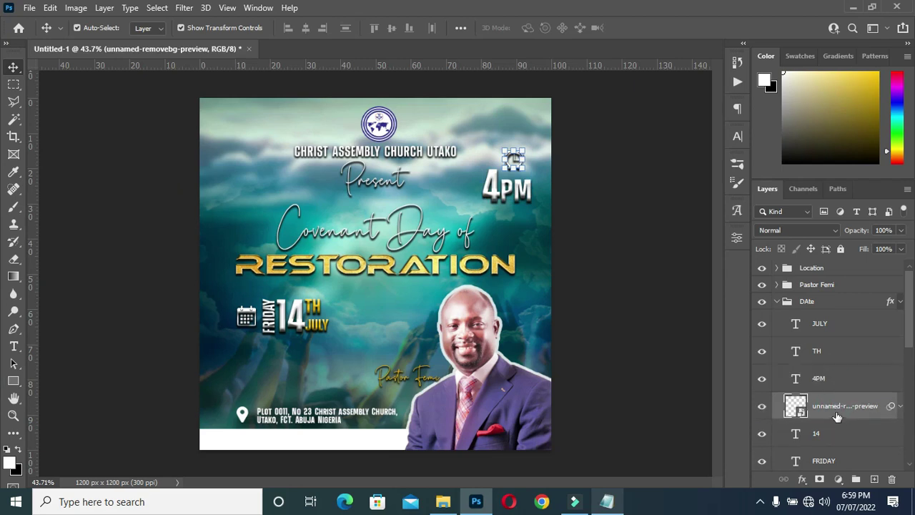
left_click(824, 379)
left_click_drag(826, 376, 813, 303)
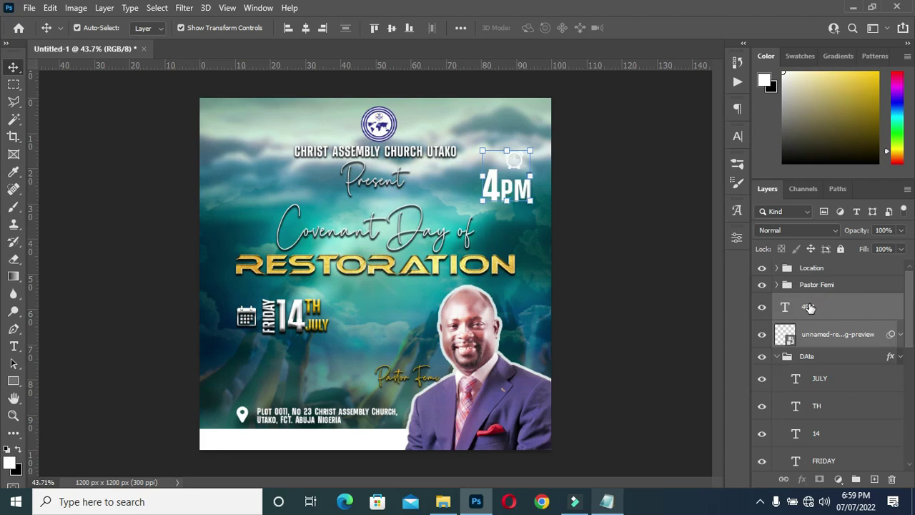
Step: Group the 4PM text with the clock icon layer and name the group Time
key("ctrl+g")
double_click(810, 301)
type("T")
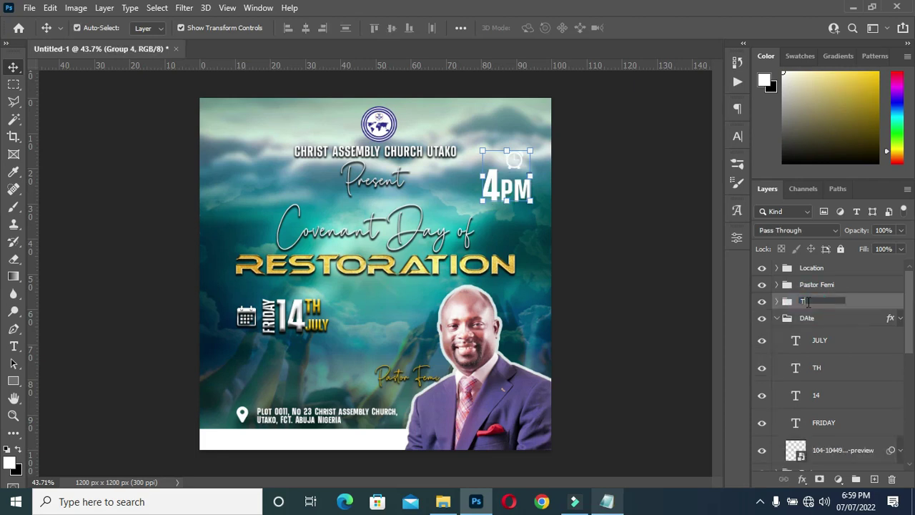
type("ime")
key("Return")
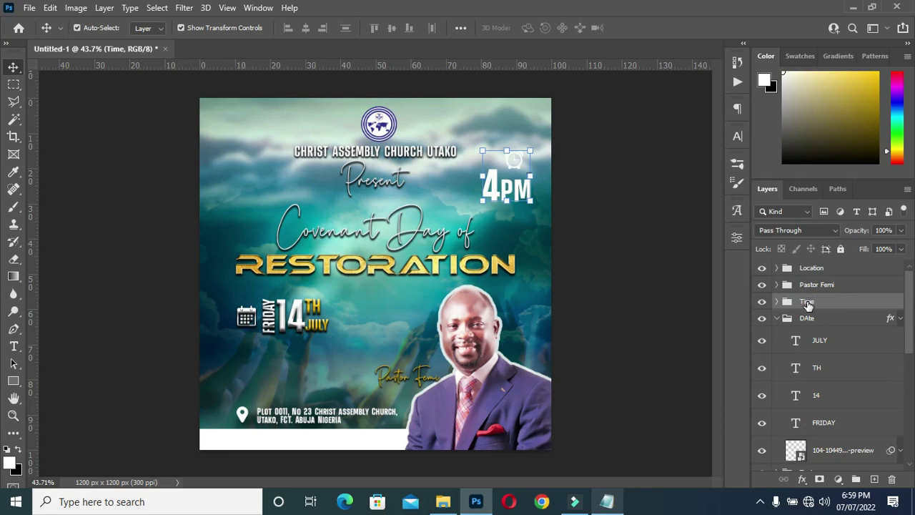
Step: Paste the copied layer style onto the Time group and collapse its effects list
right_click(813, 304)
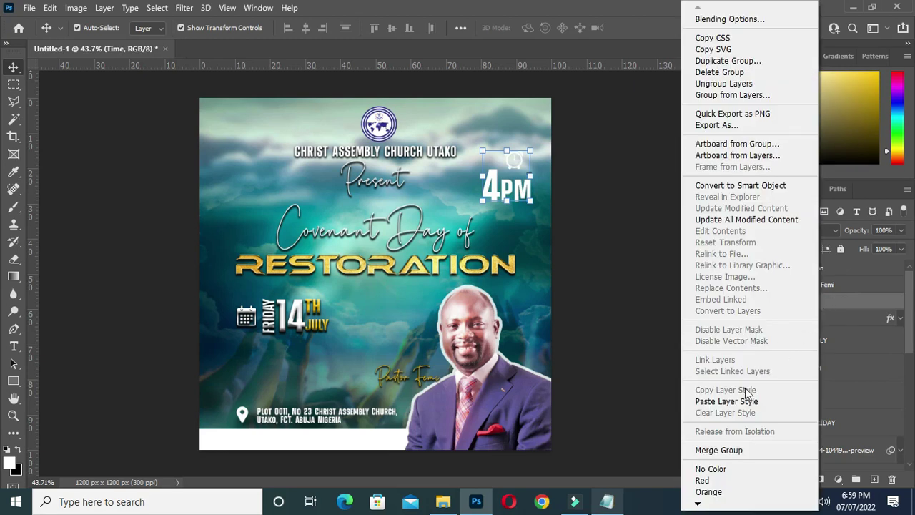
left_click(744, 404)
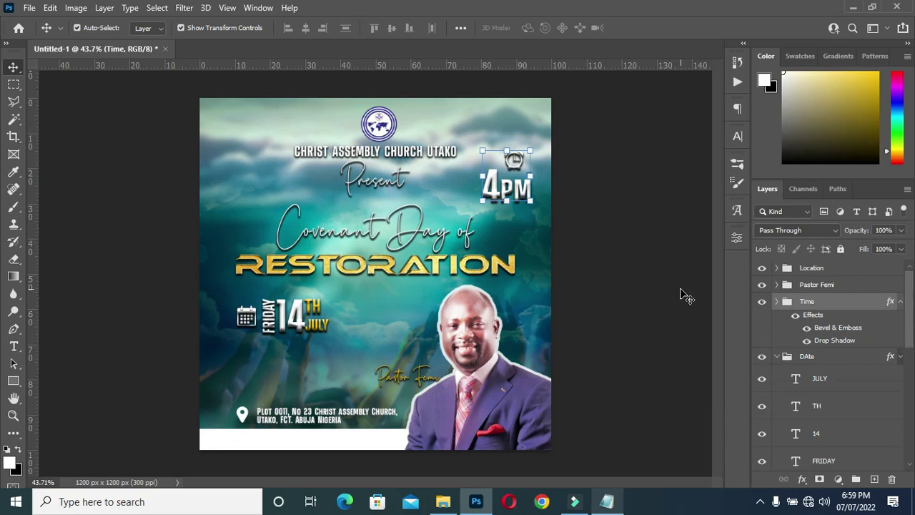
left_click(901, 302)
Step: Collapse the DAte group, its effects list and the BG group in the layer stack
left_click(900, 318)
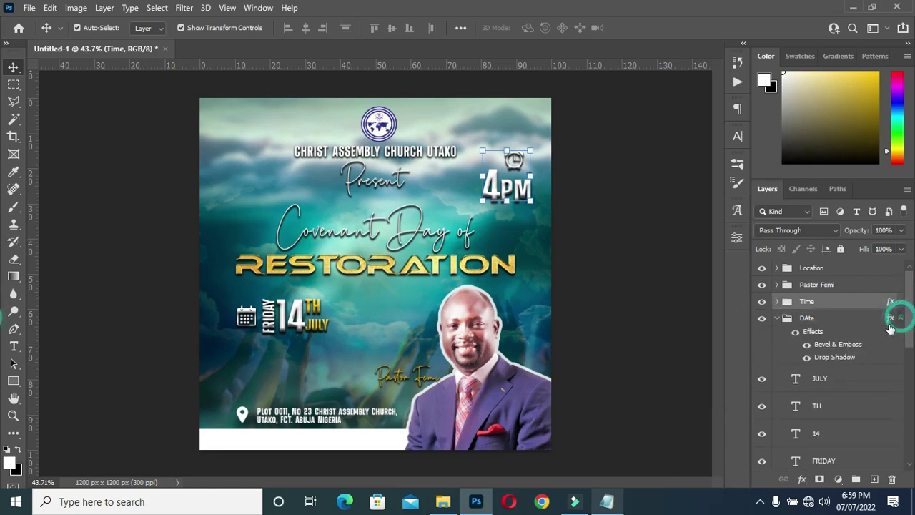
left_click(777, 319)
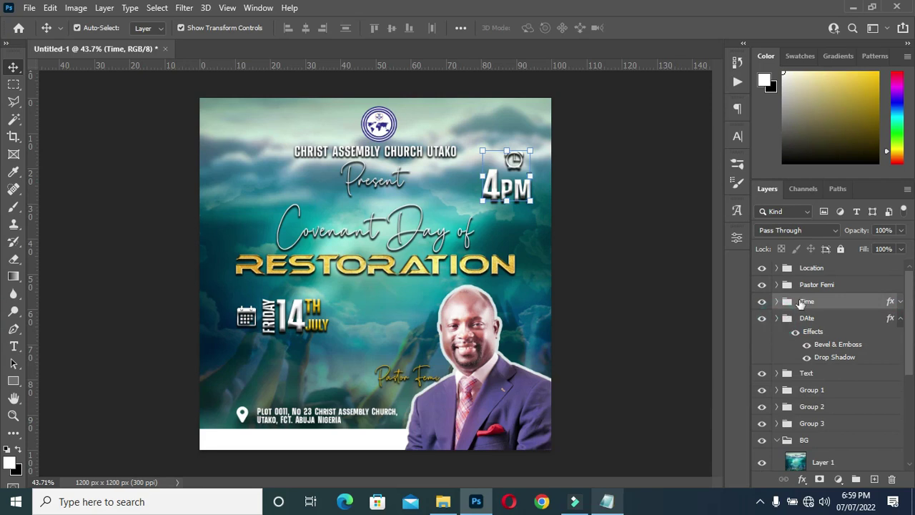
left_click(900, 318)
left_click(777, 402)
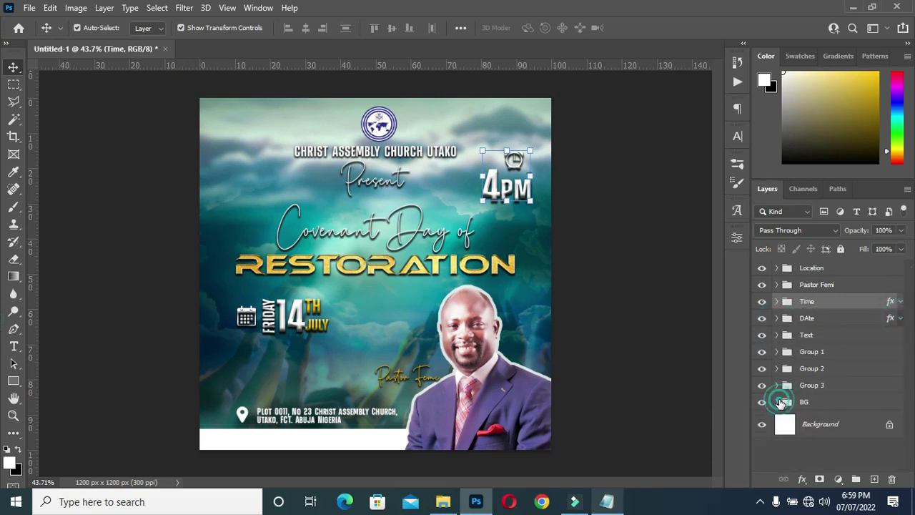
Step: Move the DAte group down to a Y position of about 807 px, keeping its original size
scroll(336, 215, "up", 2)
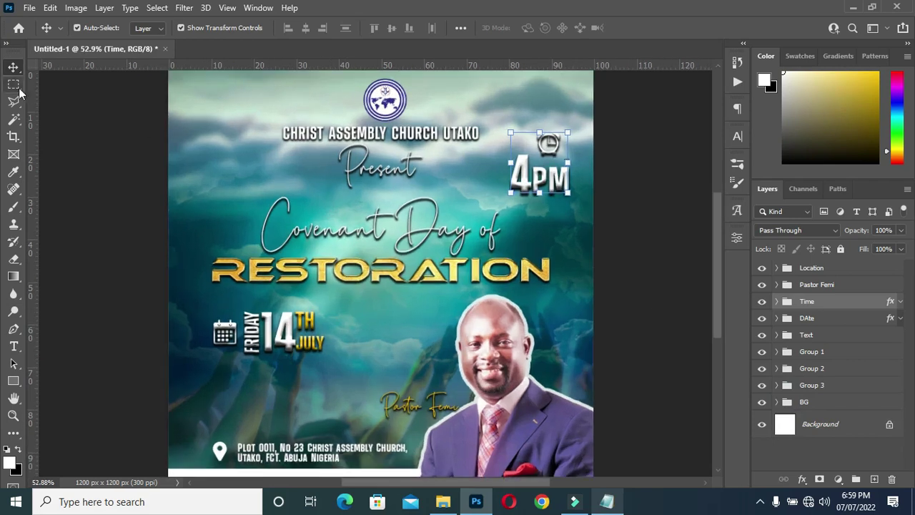
scroll(413, 250, "down", 1)
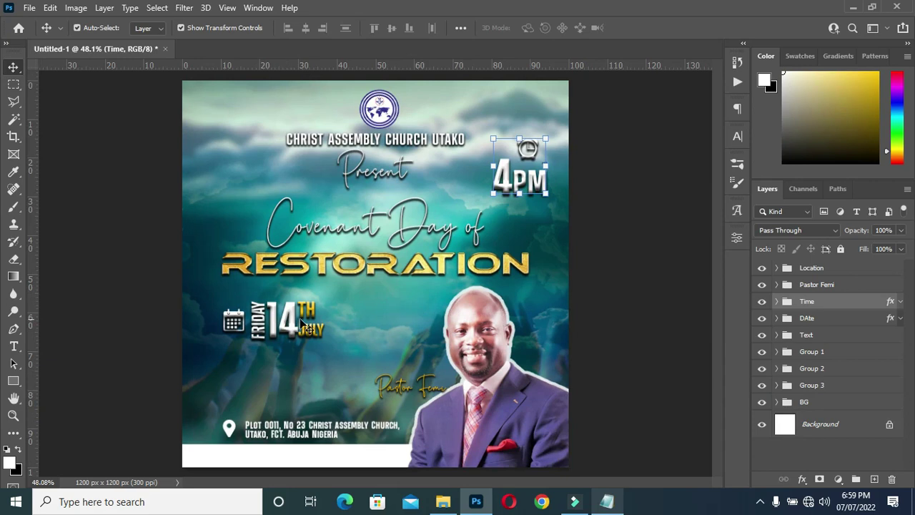
left_click(807, 319)
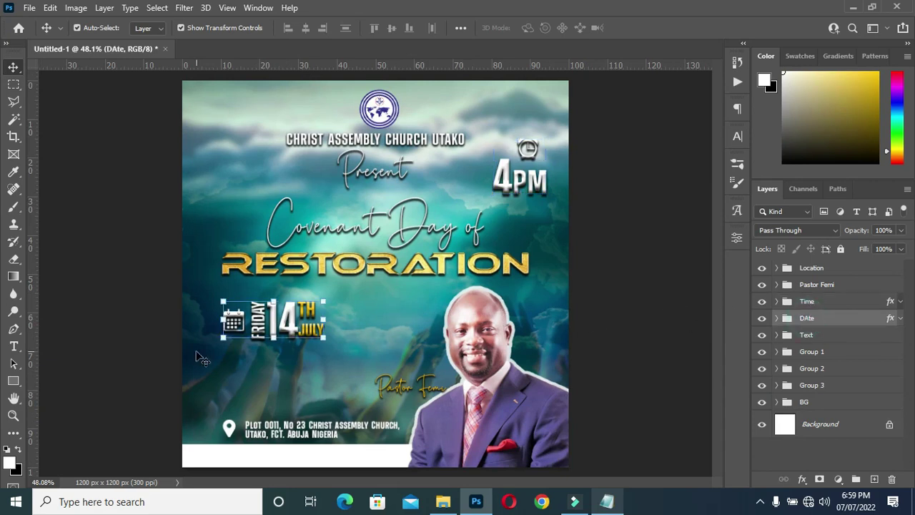
left_click_drag(275, 339, 274, 312)
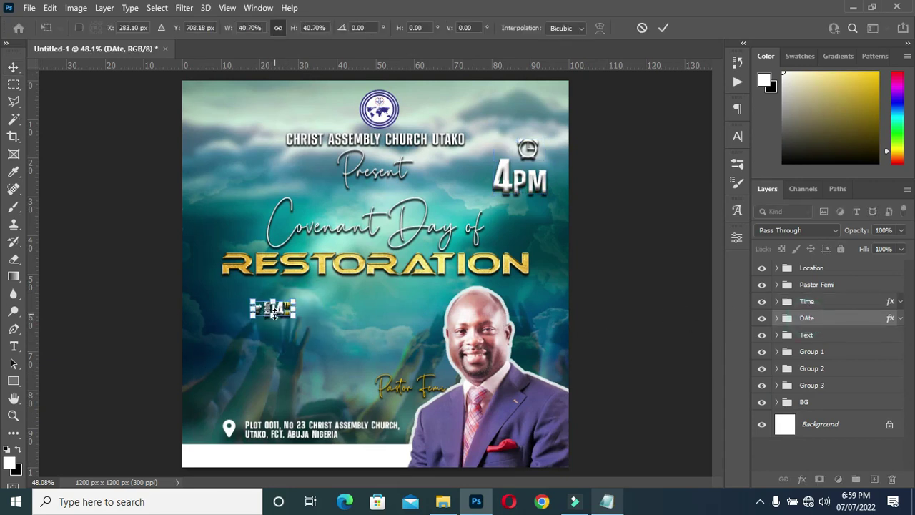
key("ctrl+z")
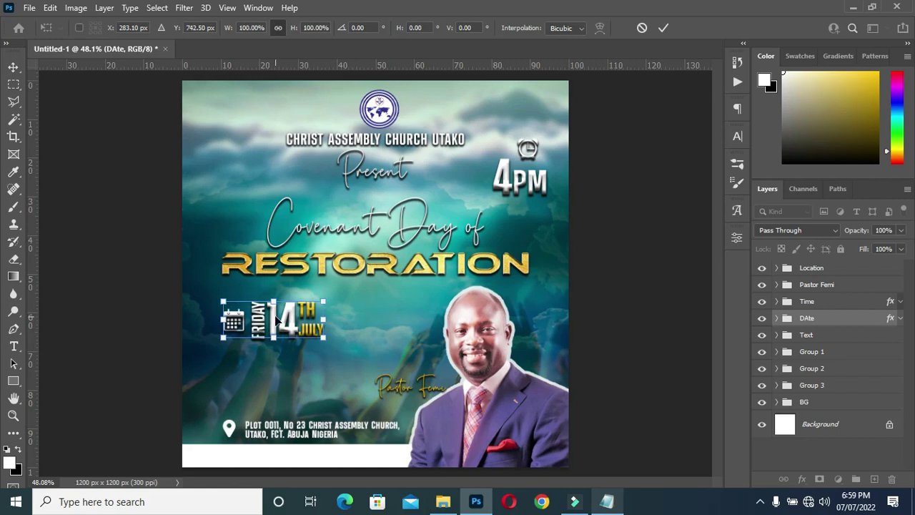
left_click_drag(274, 319, 275, 340)
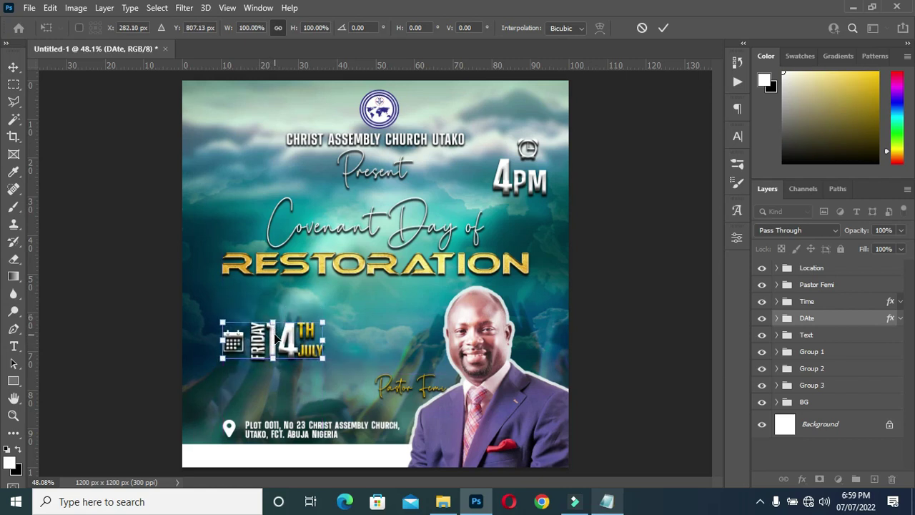
left_click(665, 28)
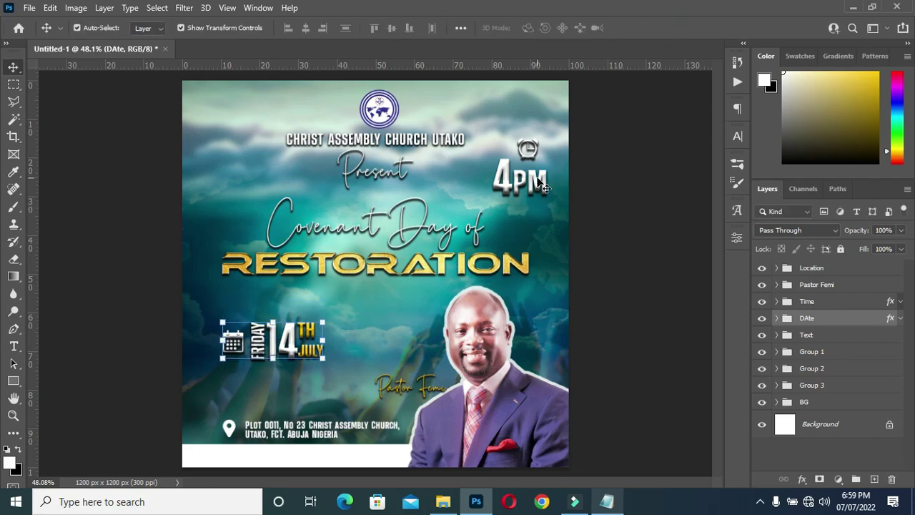
Step: Deselect all layers and review the overall layout of the flyer
scroll(429, 326, "down", 1)
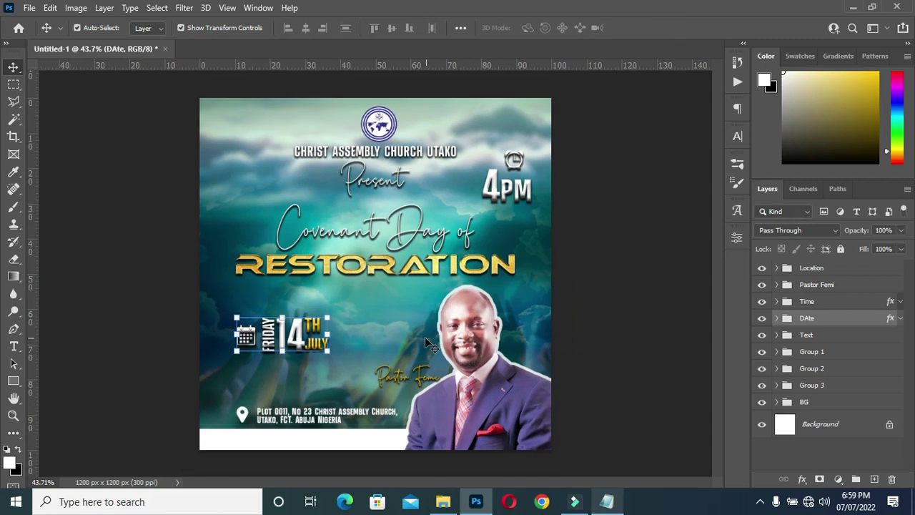
scroll(389, 368, "down", 2)
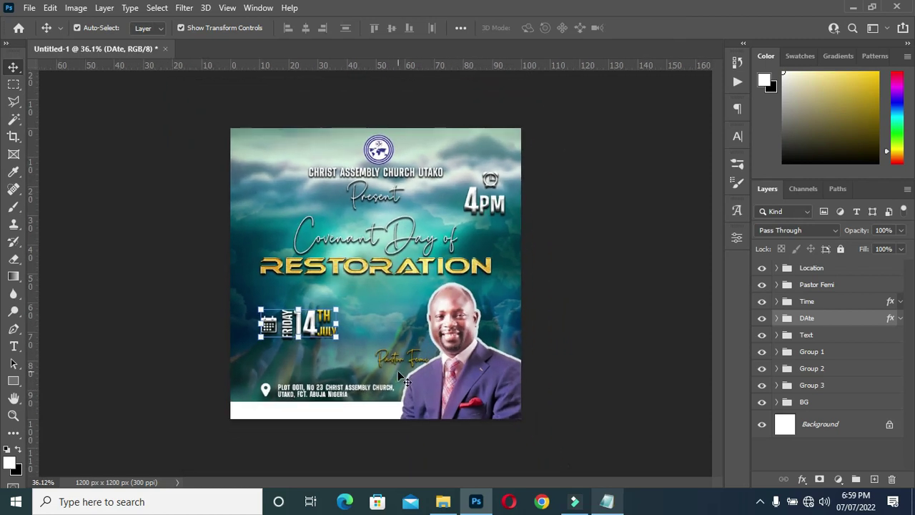
scroll(382, 361, "up", 2)
left_click(629, 295)
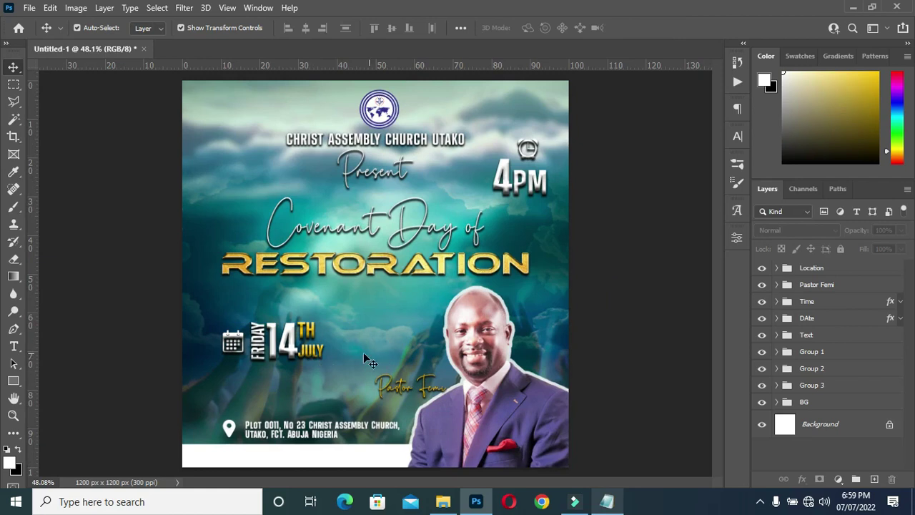
scroll(330, 352, "down", 1)
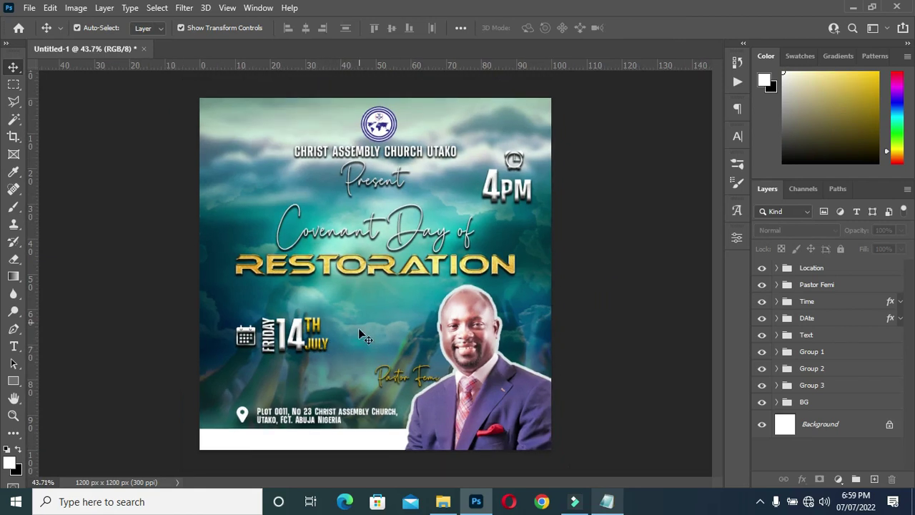
scroll(358, 329, "up", 1)
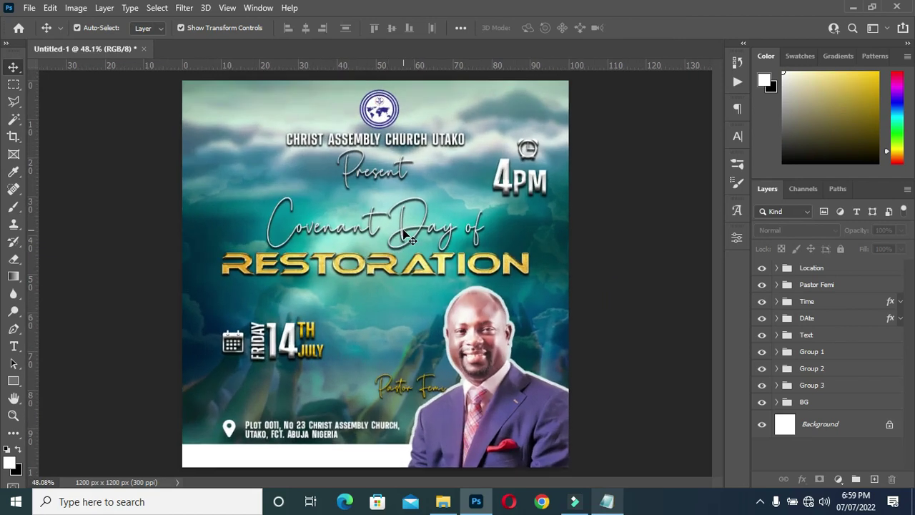